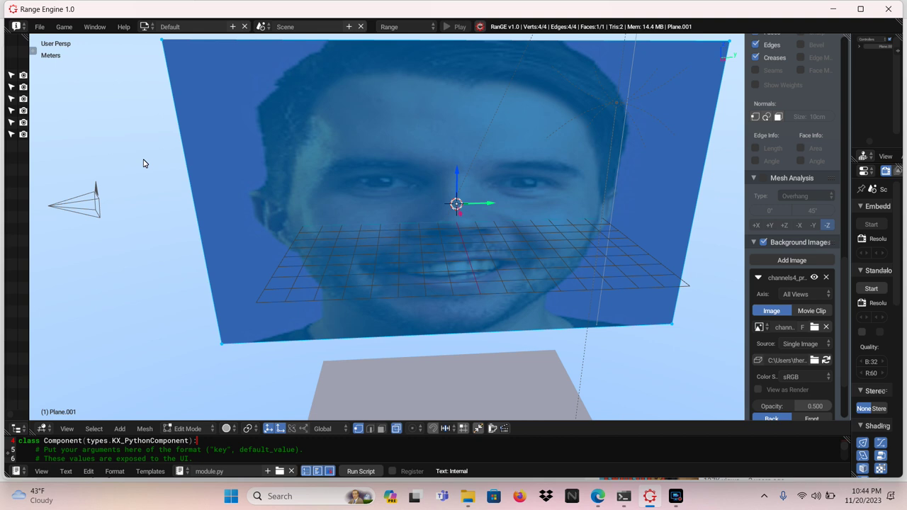
Switch the viewport to wireframe shading and back to solid shading
{"action": "key", "text": "shift+z"}
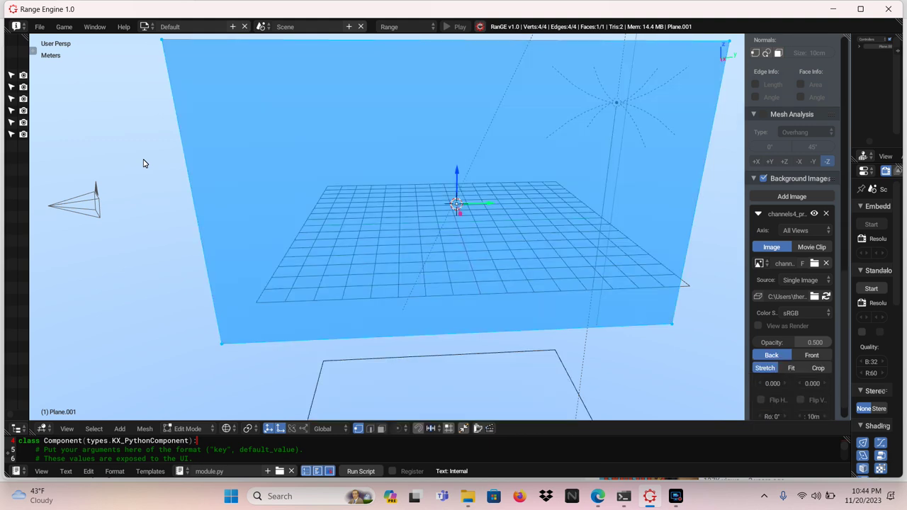
{"action": "key", "text": "shift+z"}
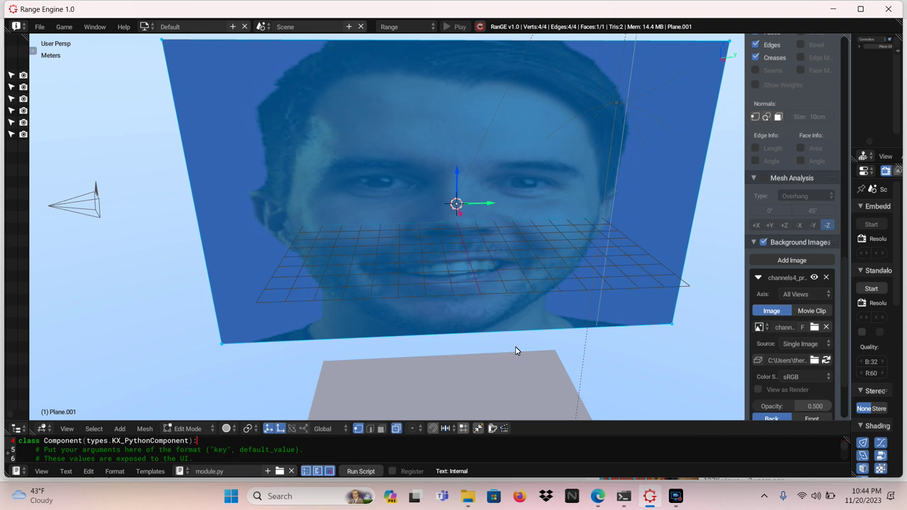
{"action": "left_click", "coordinate": [412, 430]}
{"action": "left_click", "coordinate": [411, 430]}
Start a new scene by reloading the start-up file
{"action": "left_click", "coordinate": [39, 27]}
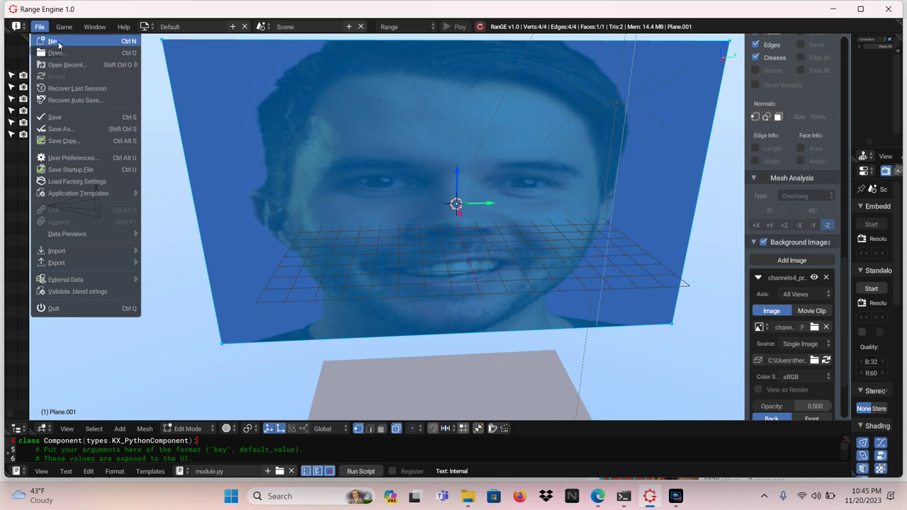
{"action": "left_click", "coordinate": [58, 44]}
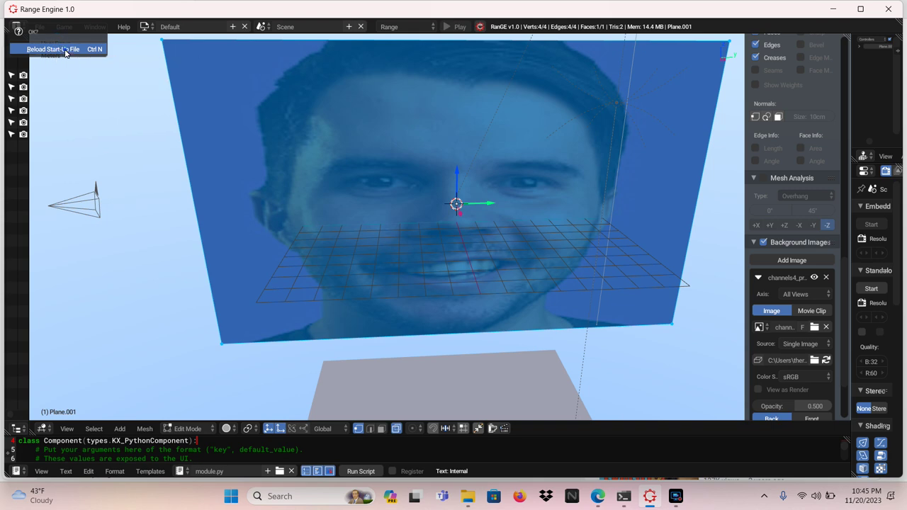
{"action": "left_click", "coordinate": [65, 51]}
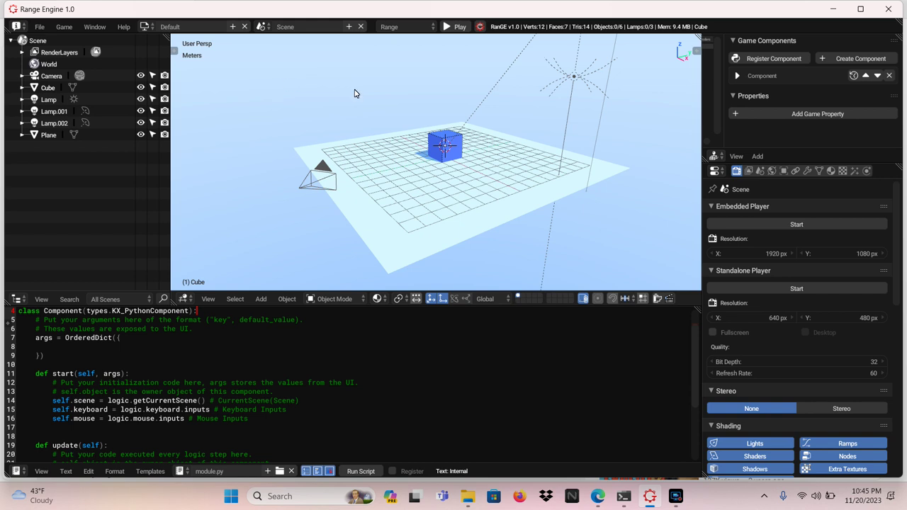
Scale the ground plane up uniformly by a factor of 9
{"action": "left_click", "coordinate": [391, 167]}
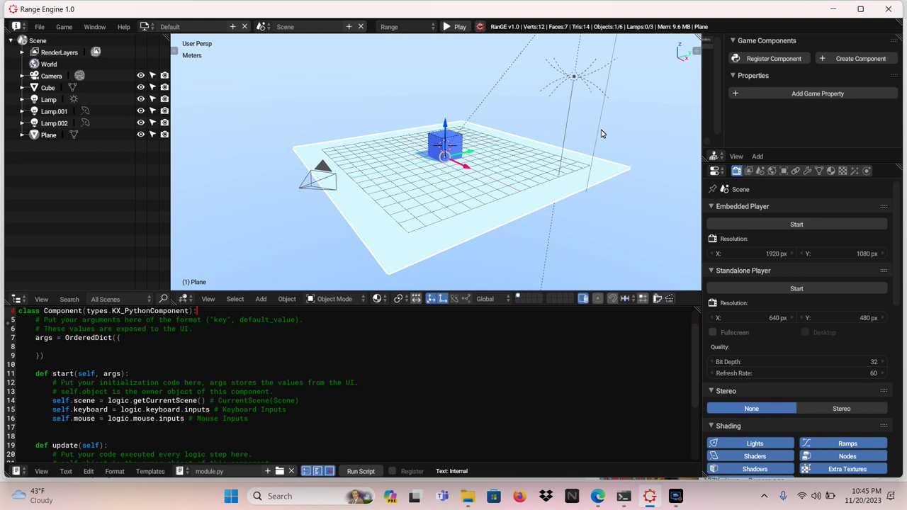
{"action": "key", "text": "s"}
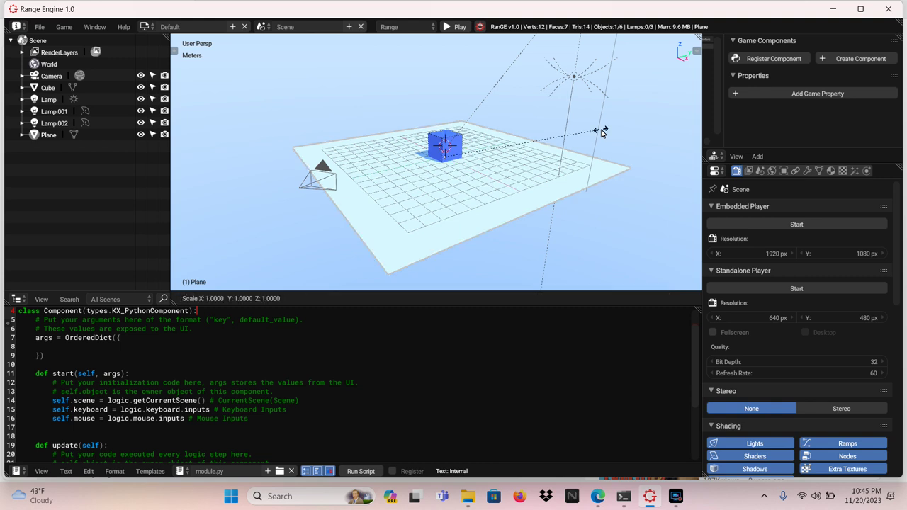
{"action": "left_click", "coordinate": [600, 133]}
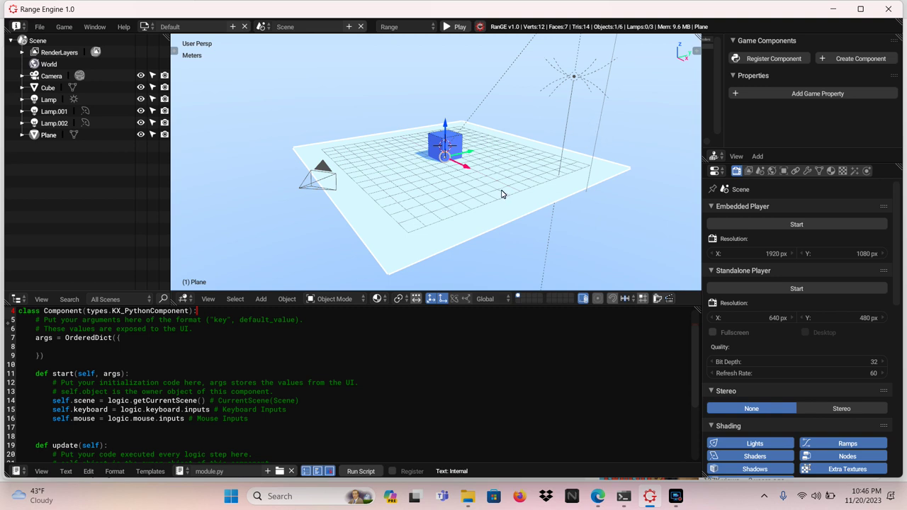
{"action": "key", "text": "s"}
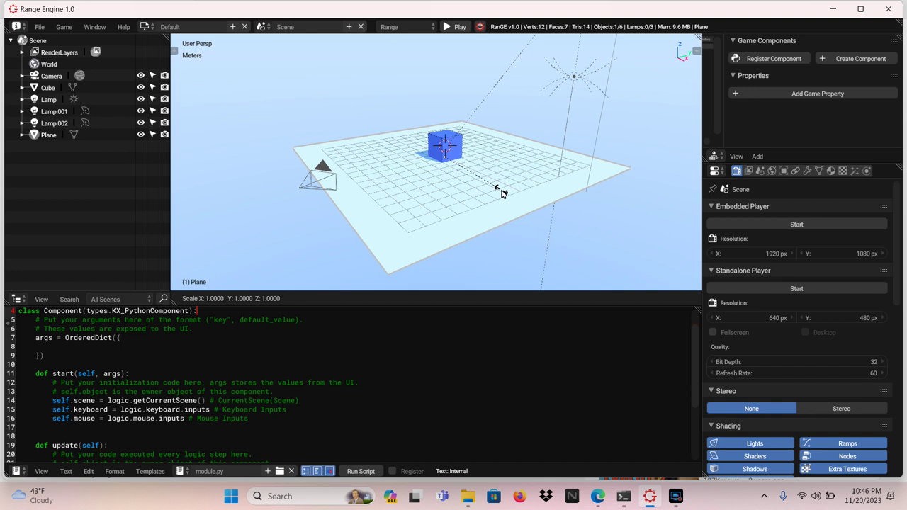
{"action": "key", "text": "9"}
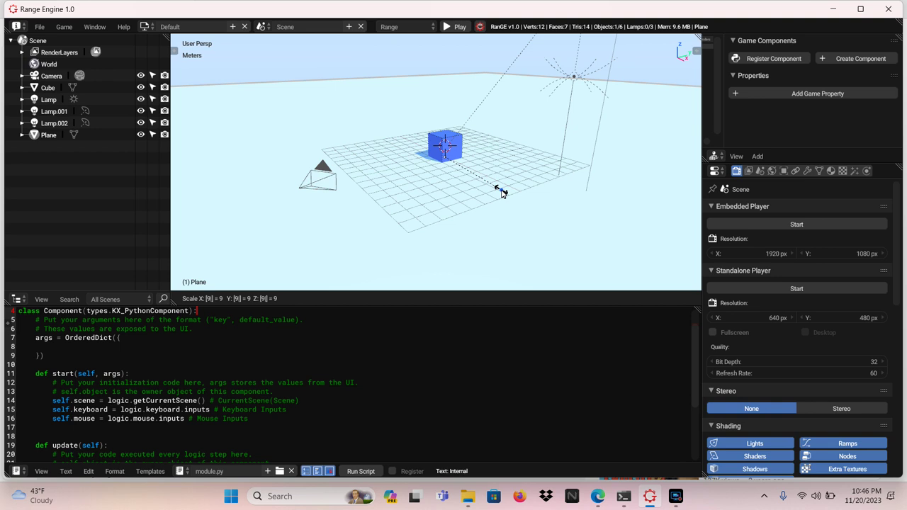
{"action": "key", "text": "Return"}
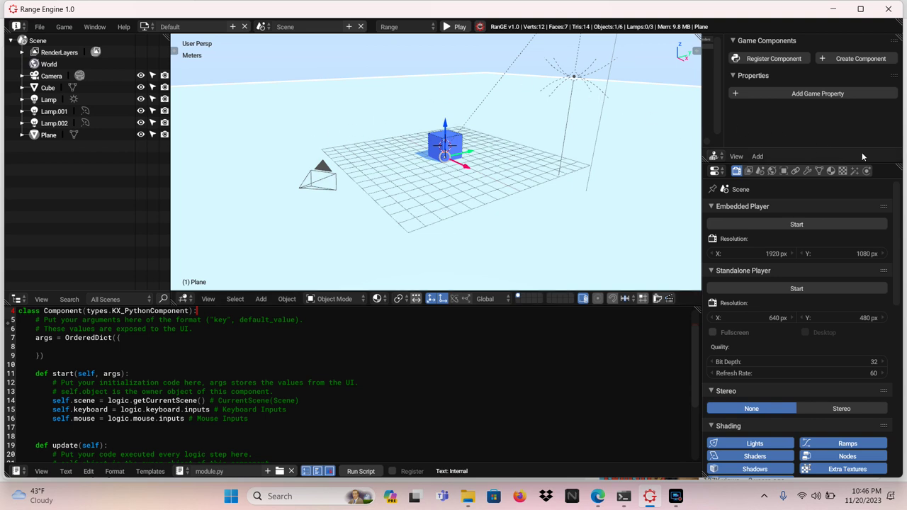
Darken the diffuse colour of the plane's Ground material to near black
{"action": "left_click", "coordinate": [831, 171]}
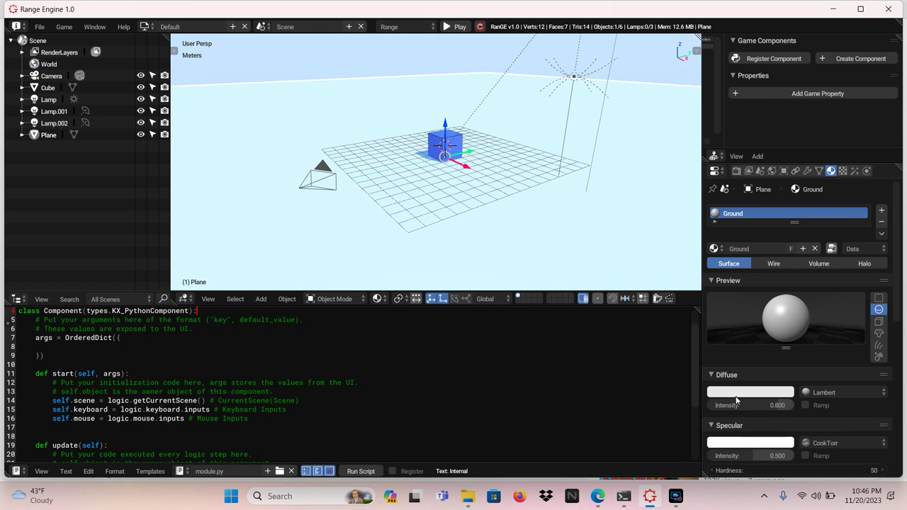
{"action": "left_click", "coordinate": [737, 394]}
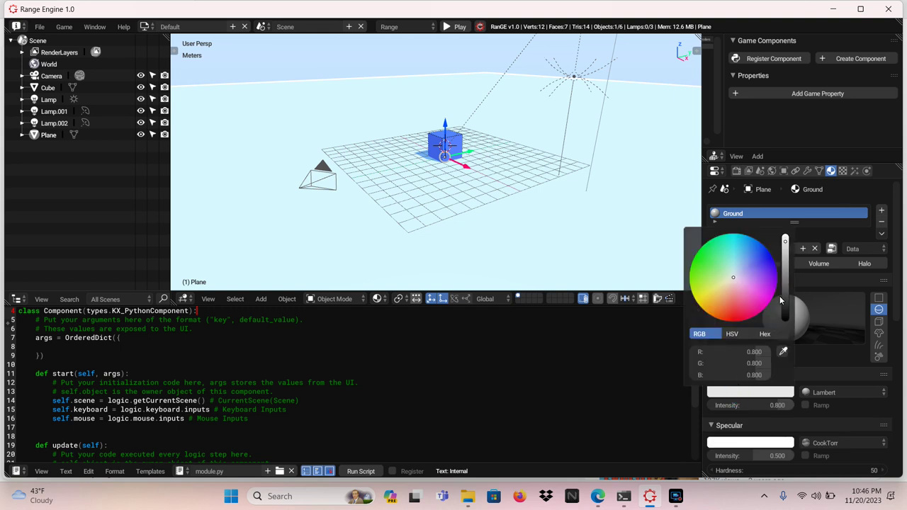
{"action": "left_click_drag", "start_coordinate": [787, 310], "coordinate": [788, 315]}
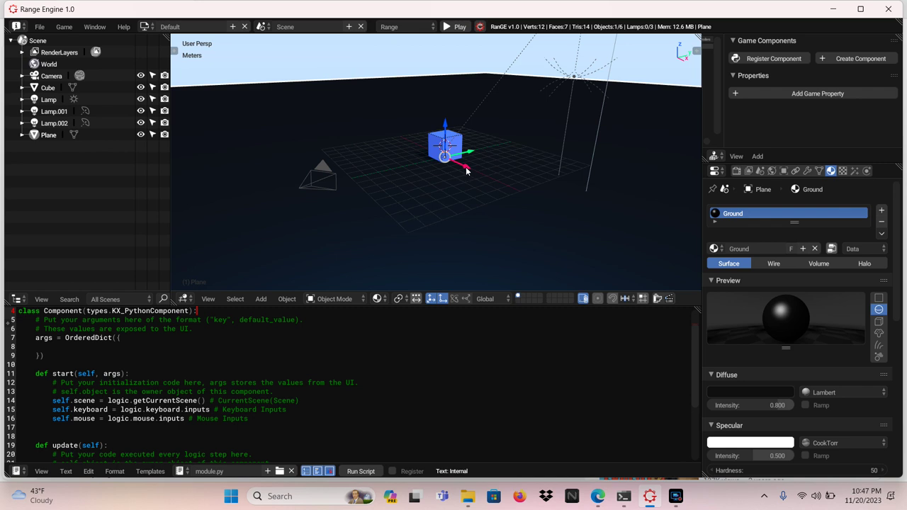
Raise the cube slightly above the ground and move it along the X axis to the far end of the plane
{"action": "mouse_move", "coordinate": [466, 170]}
{"action": "left_mouse_down"}
{"action": "mouse_move", "coordinate": [395, 120]}
{"action": "mouse_move", "coordinate": [468, 168]}
{"action": "left_mouse_up"}
{"action": "left_click", "coordinate": [438, 143]}
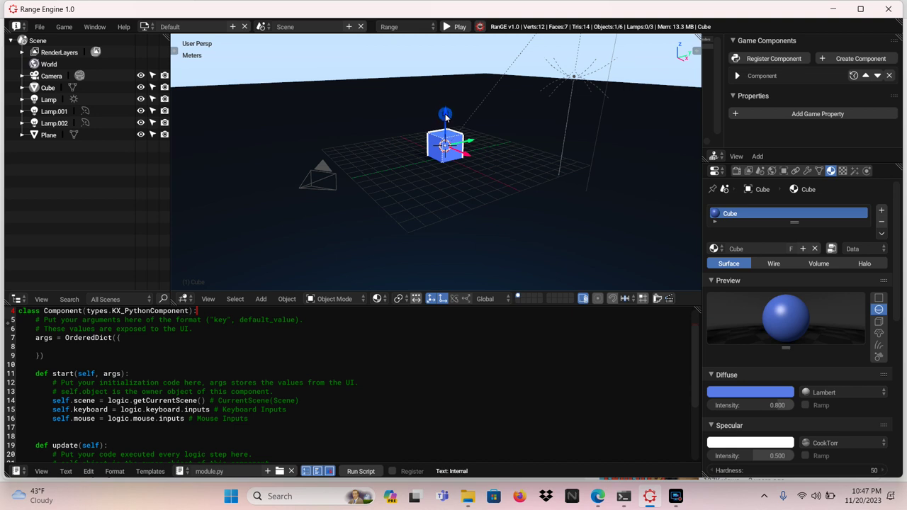
{"action": "left_click_drag", "start_coordinate": [445, 116], "coordinate": [442, 110]}
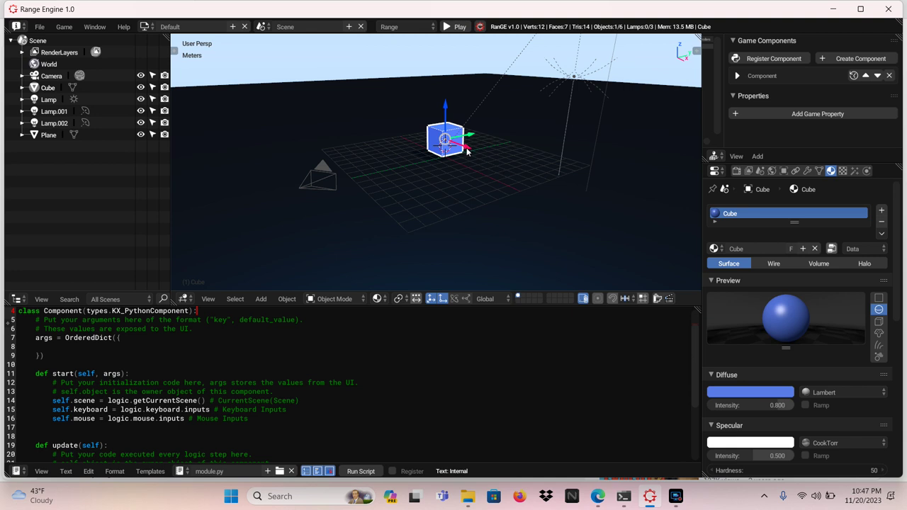
{"action": "left_click_drag", "start_coordinate": [467, 150], "coordinate": [345, 59]}
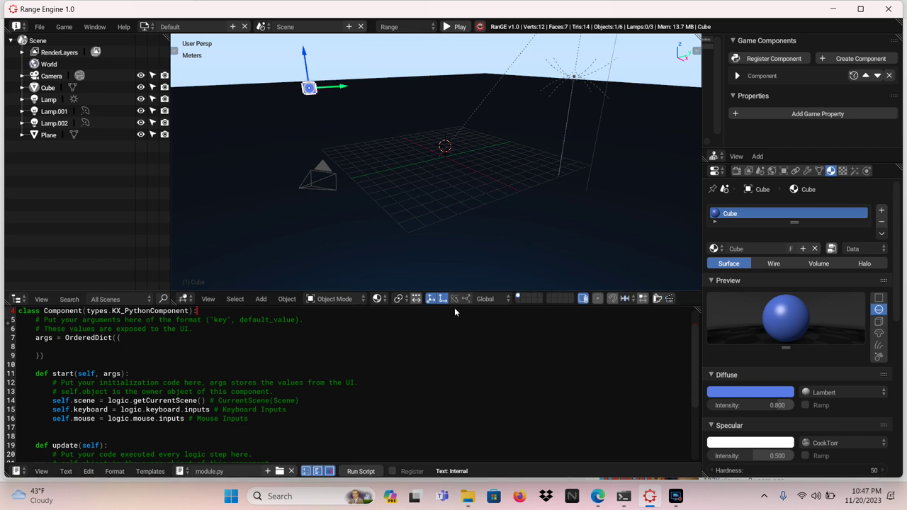
Extend the 3D view downward over the script area and change the Text Editor into a Timeline
{"action": "left_click_drag", "start_coordinate": [453, 306], "coordinate": [458, 407]}
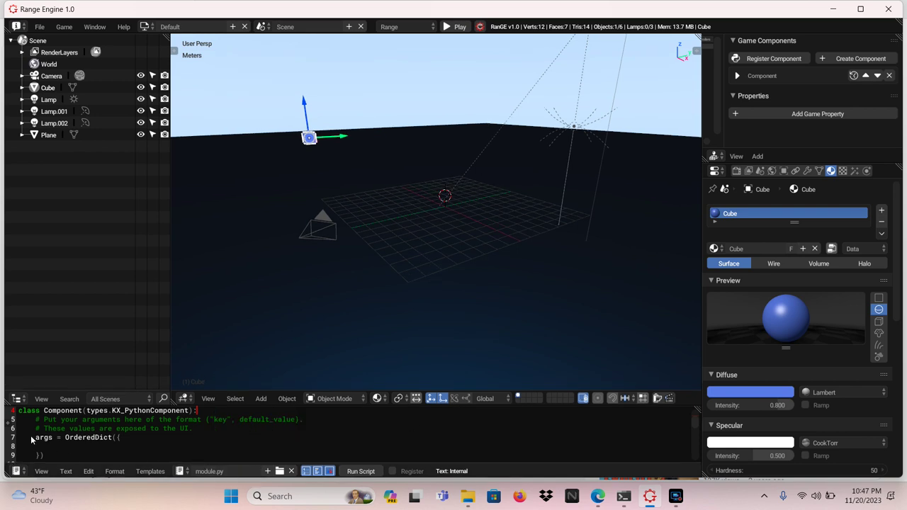
{"action": "left_click", "coordinate": [16, 471]}
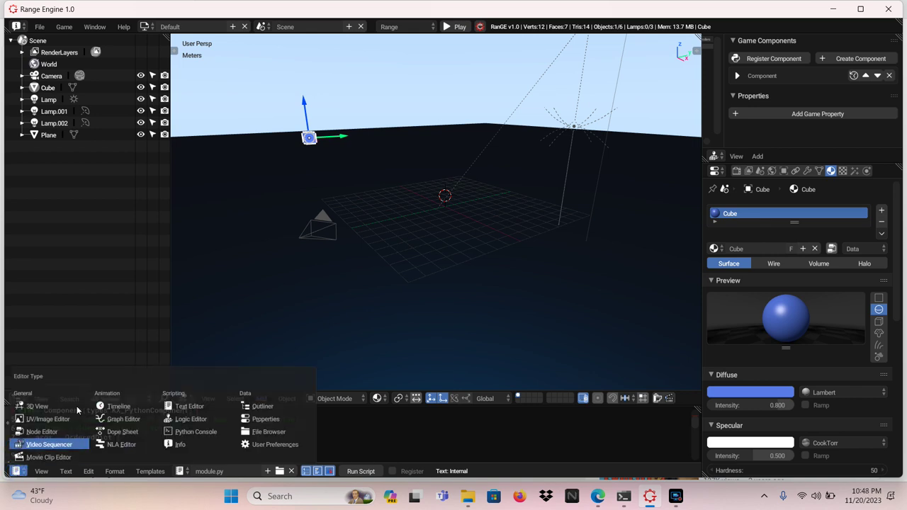
{"action": "left_click", "coordinate": [119, 407]}
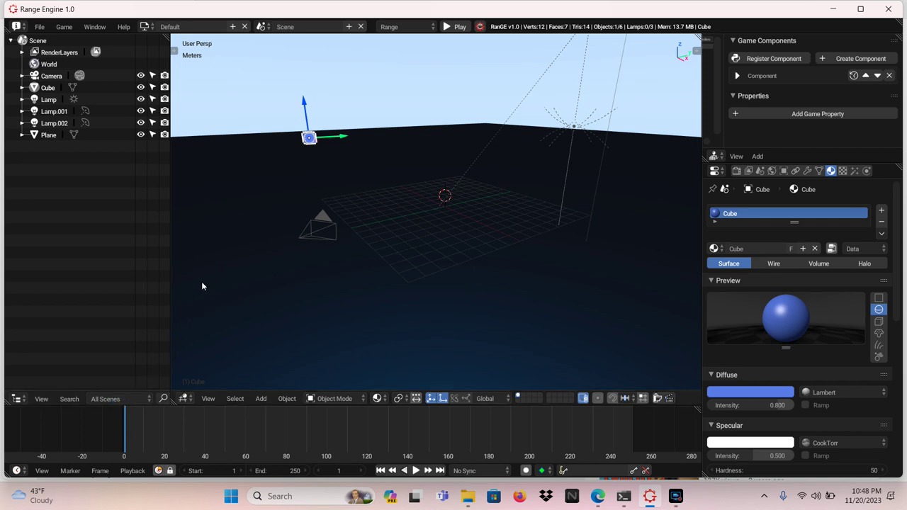
Widen the 3D view by shrinking the outliner and properties areas to narrow strips
{"action": "key", "text": "t"}
{"action": "key", "text": "t"}
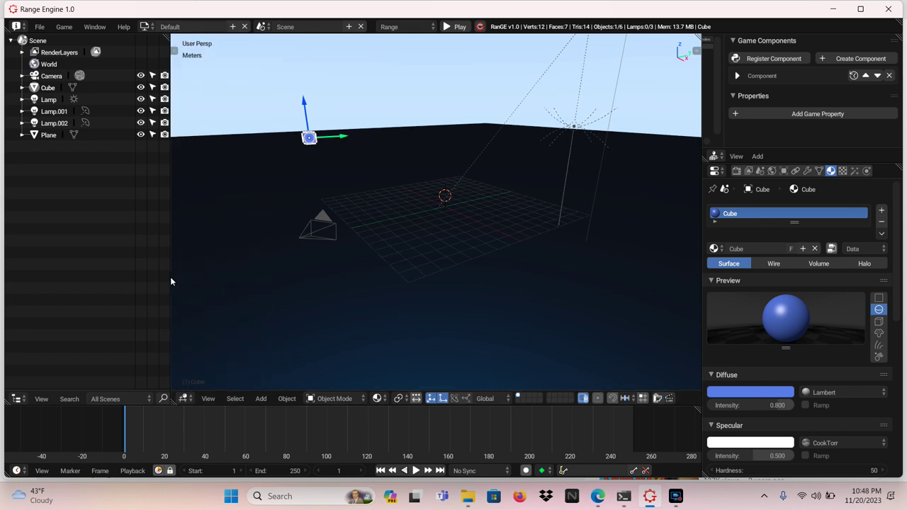
{"action": "left_click_drag", "start_coordinate": [170, 281], "coordinate": [26, 261]}
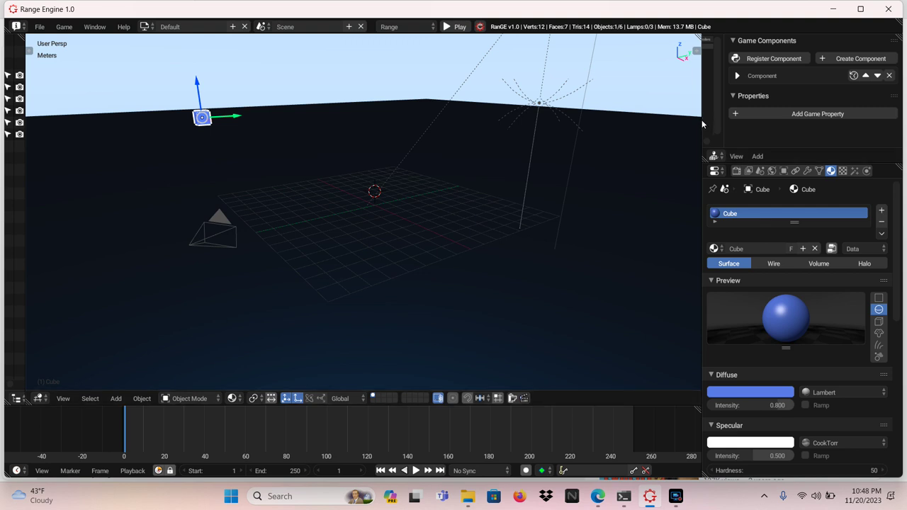
{"action": "left_click_drag", "start_coordinate": [702, 124], "coordinate": [867, 112]}
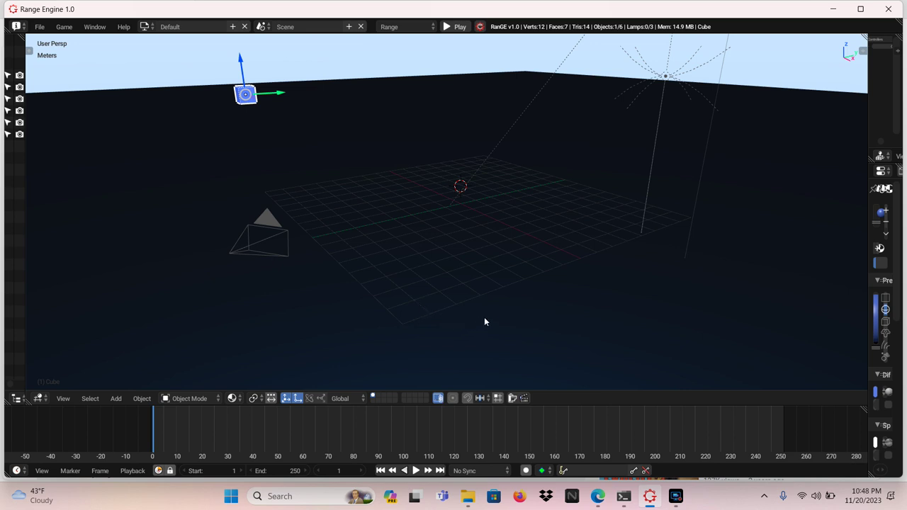
Enable automatic keyframing with the LocRotScale keying set and insert a keyframe for the cube at frame 1
{"action": "left_click", "coordinate": [525, 470]}
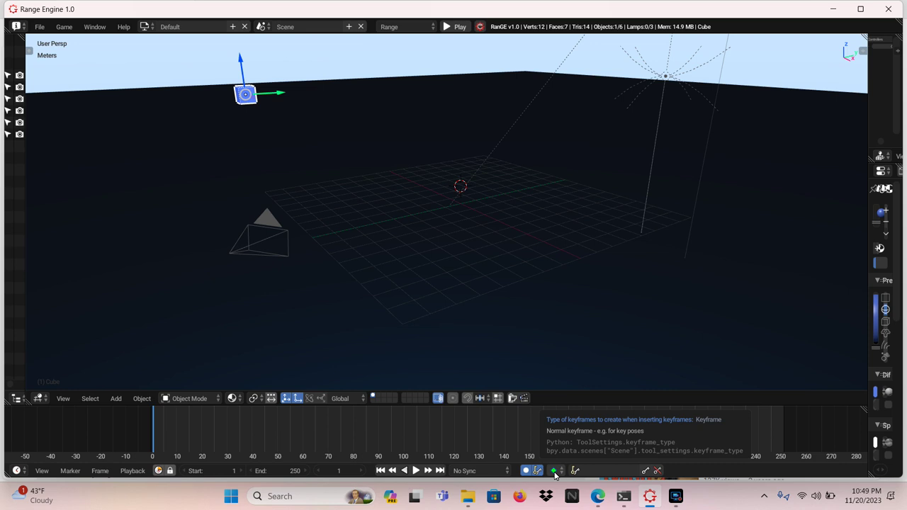
{"action": "left_click", "coordinate": [555, 471]}
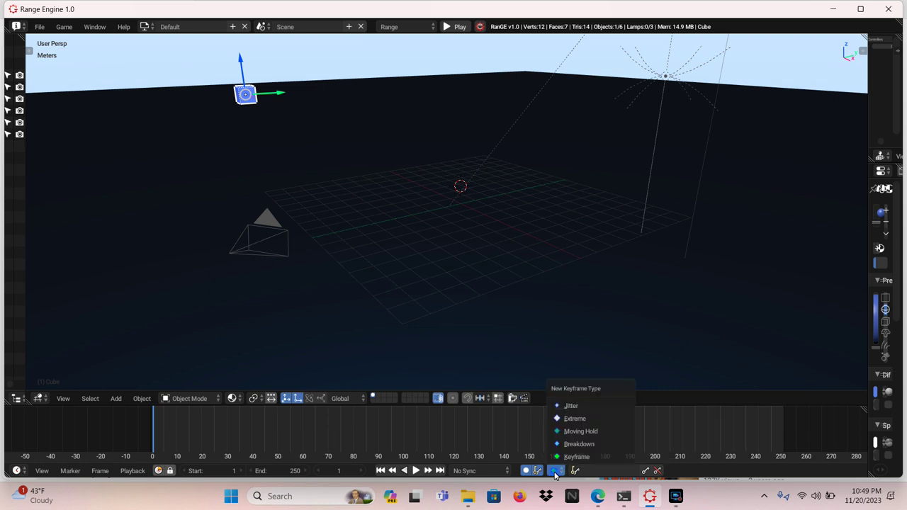
{"action": "left_click", "coordinate": [555, 471]}
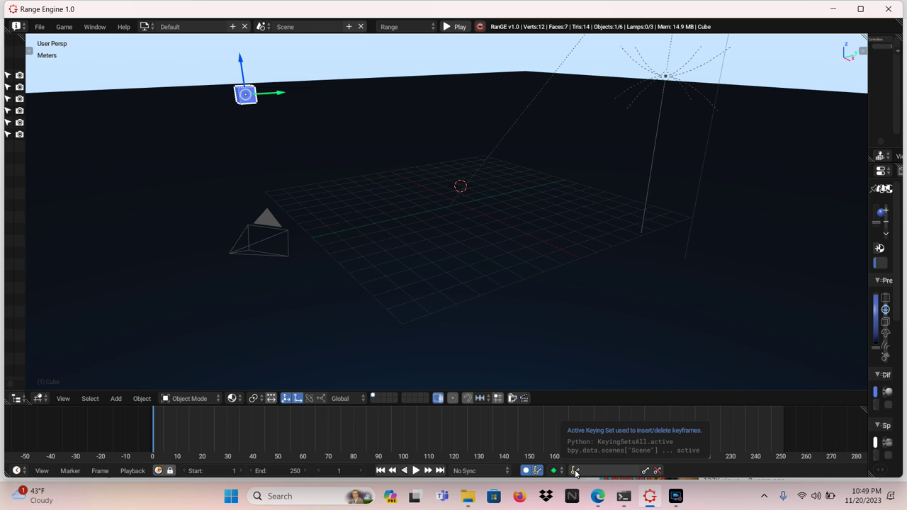
{"action": "left_click", "coordinate": [576, 471]}
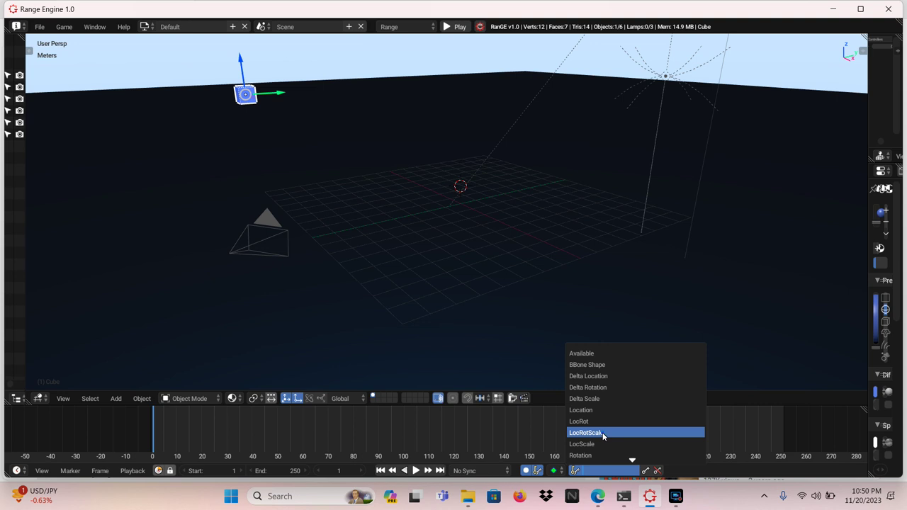
{"action": "left_click", "coordinate": [602, 434]}
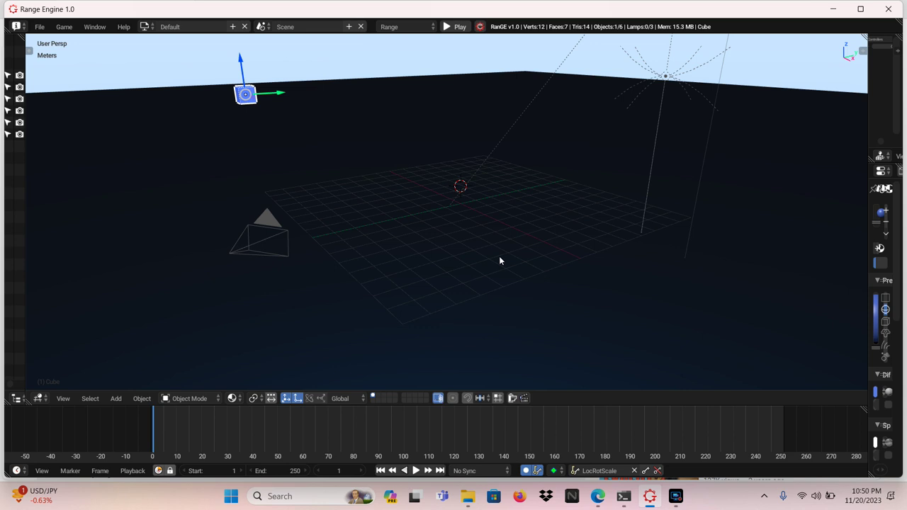
{"action": "key", "text": "i"}
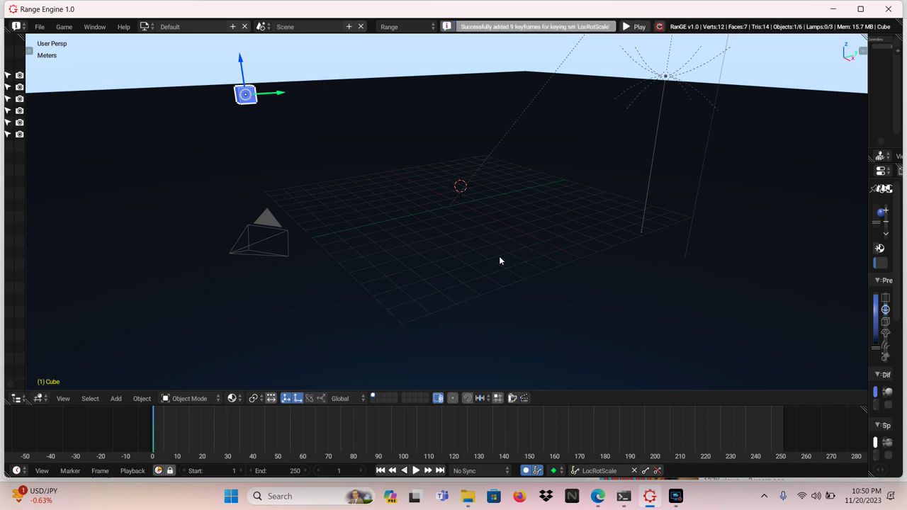
Record a second cube keyframe at frame 248 by moving it along global X toward the viewer, and play the animation from the start
{"action": "key", "text": "space"}
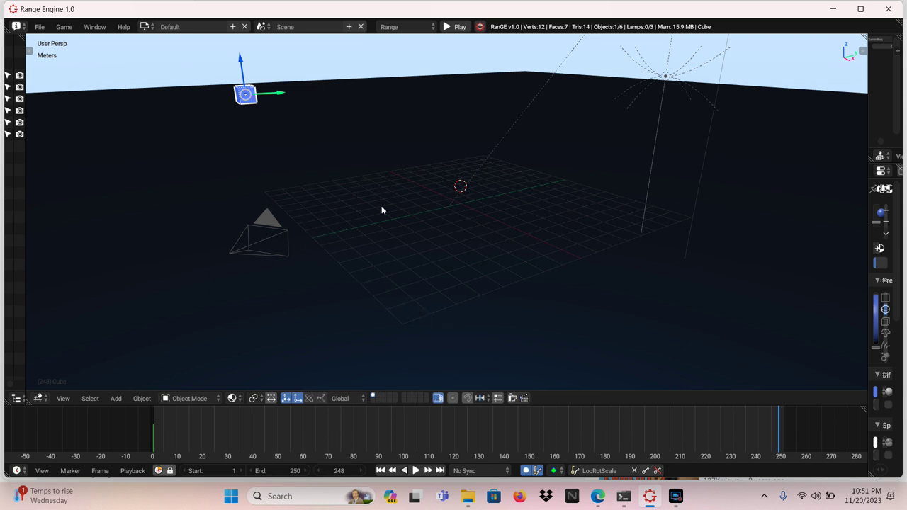
{"action": "key", "text": "g"}
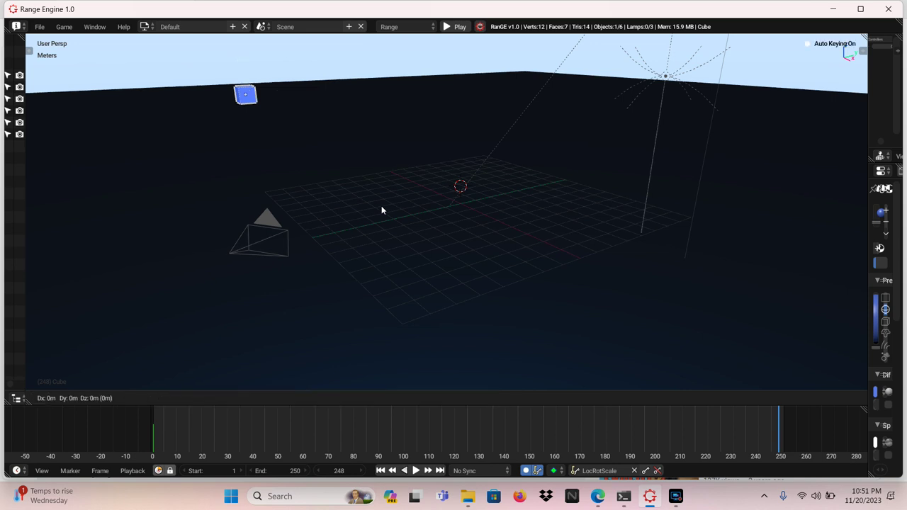
{"action": "key", "text": "y"}
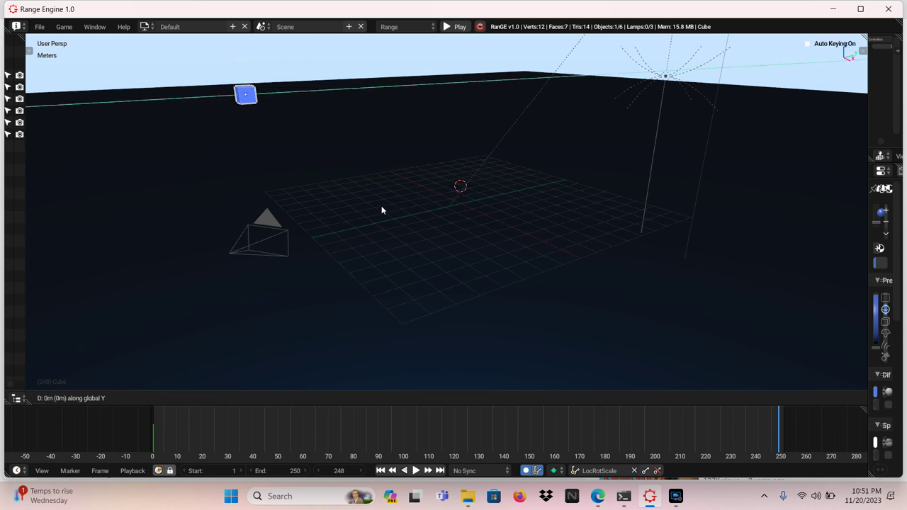
{"action": "key", "text": "x"}
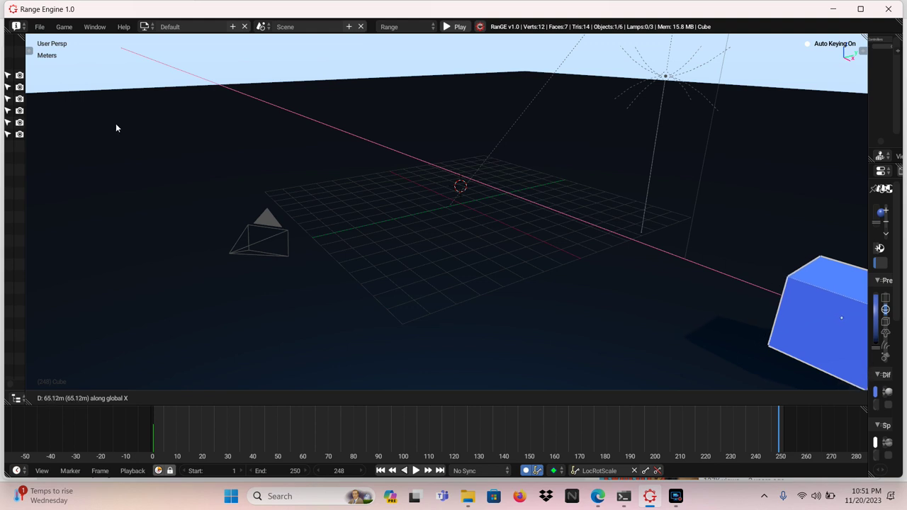
{"action": "left_click", "coordinate": [150, 142]}
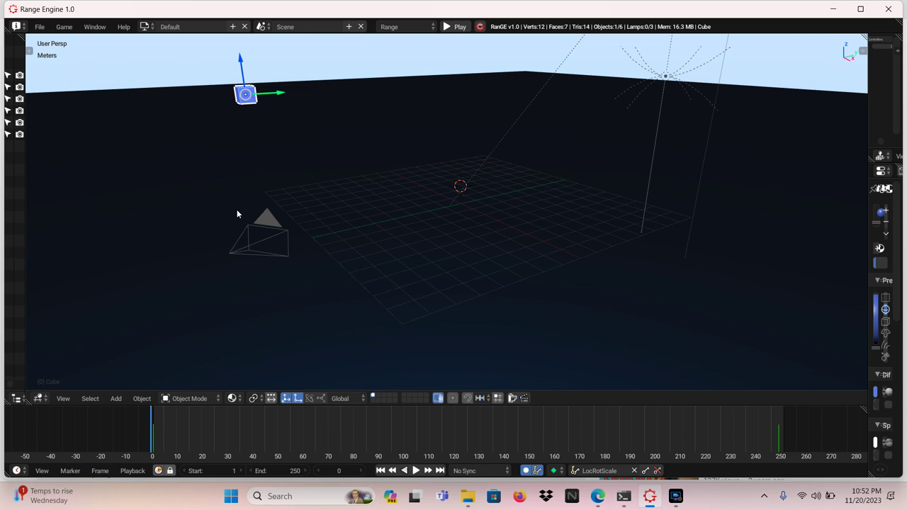
{"action": "key", "text": "space"}
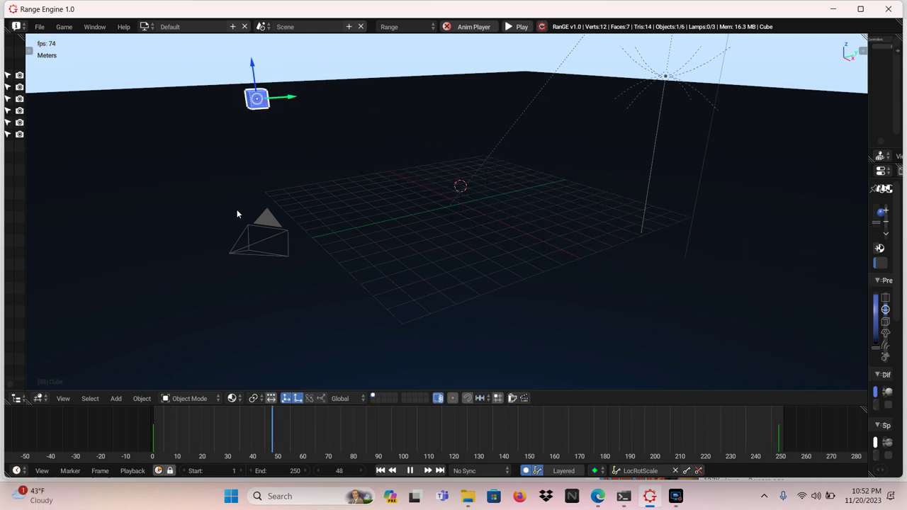
Stop the running playback, play the cube animation again, and stop it once more
{"action": "key", "text": "space"}
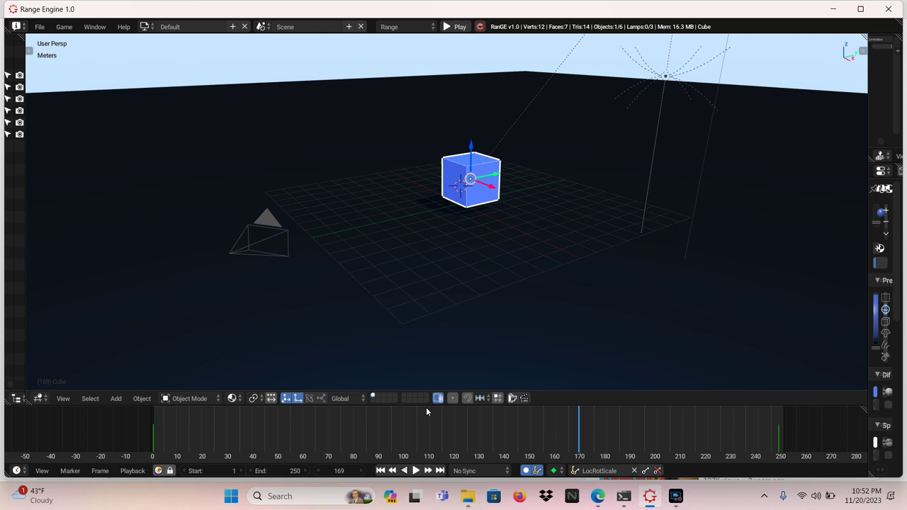
{"action": "left_click", "coordinate": [416, 471]}
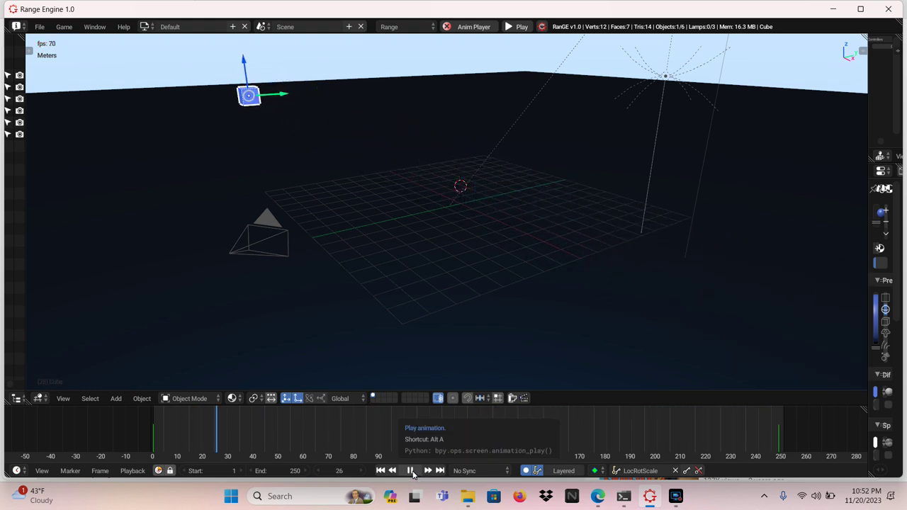
{"action": "left_click", "coordinate": [413, 471]}
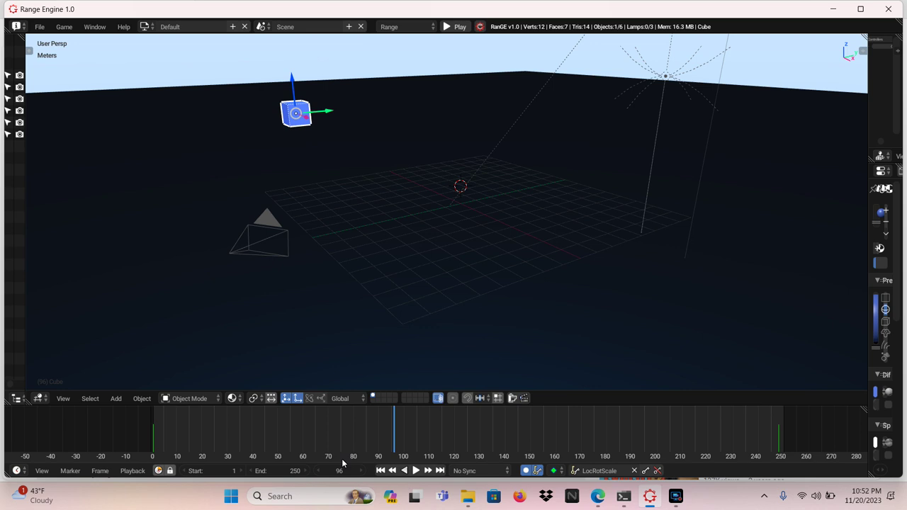
Shorten the animation range to end at frame 177 and preview the playback
{"action": "left_click", "coordinate": [286, 473]}
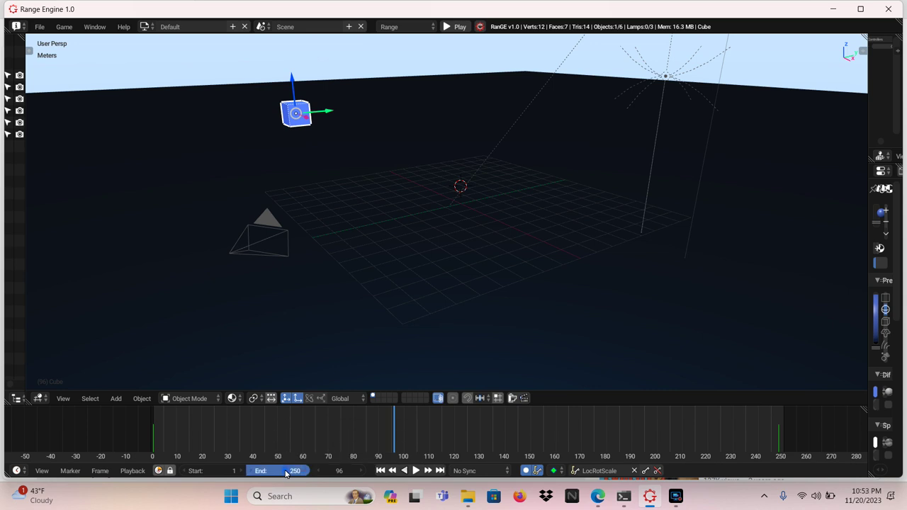
{"action": "left_click_drag", "start_coordinate": [286, 474], "coordinate": [246, 466]}
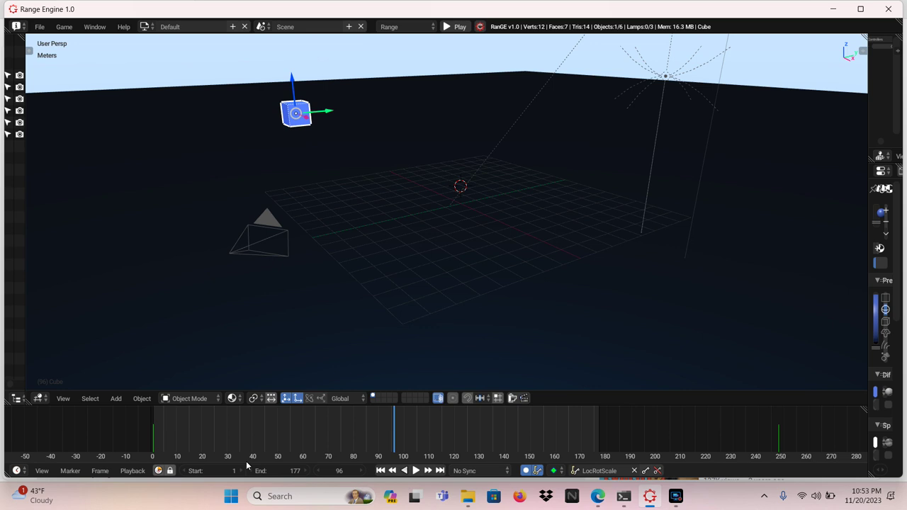
{"action": "key", "text": "space"}
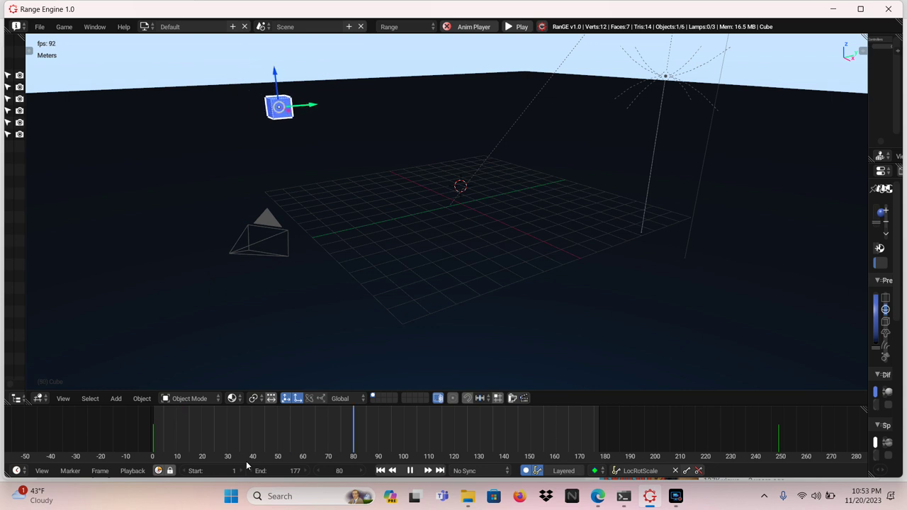
{"action": "key", "text": "space"}
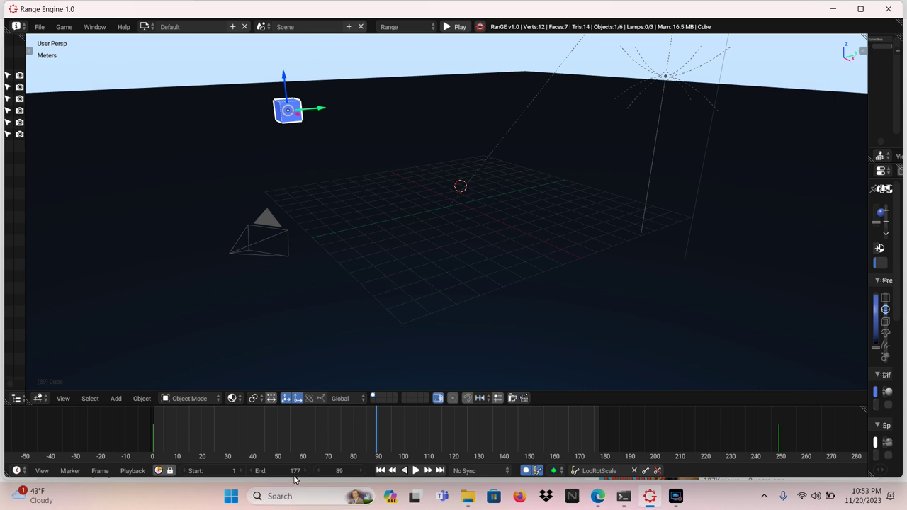
Extend the animation range to end at frame 272 and preview the playback
{"action": "mouse_move", "coordinate": [286, 477]}
{"action": "left_mouse_down"}
{"action": "mouse_move", "coordinate": [378, 473]}
{"action": "mouse_move", "coordinate": [351, 473]}
{"action": "mouse_move", "coordinate": [360, 477]}
{"action": "left_mouse_up"}
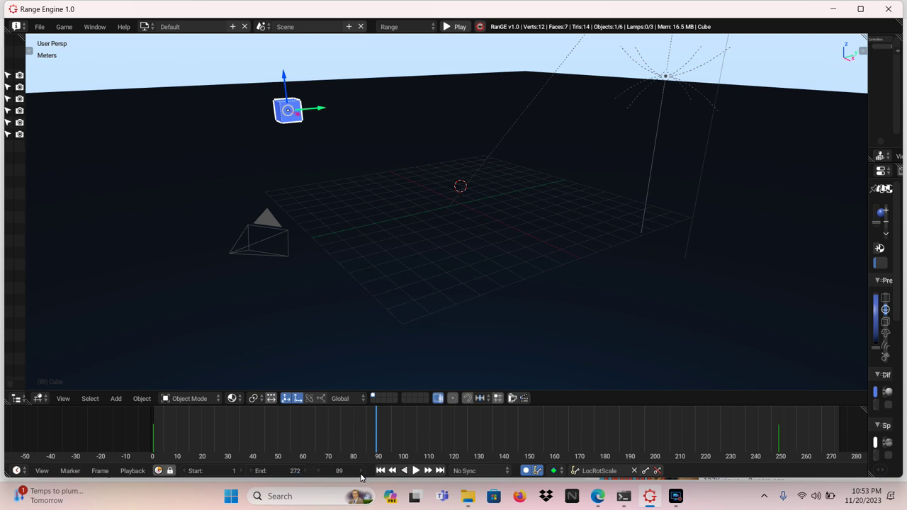
{"action": "key", "text": "space"}
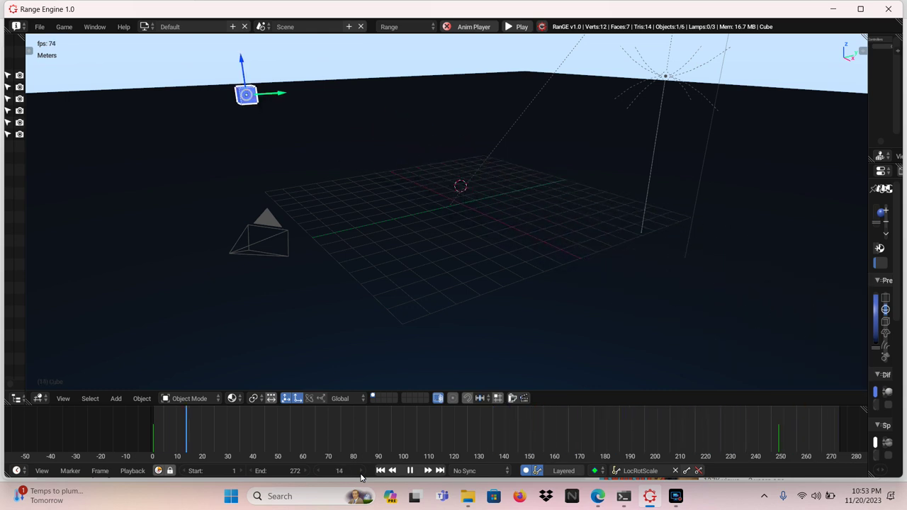
{"action": "key", "text": "space"}
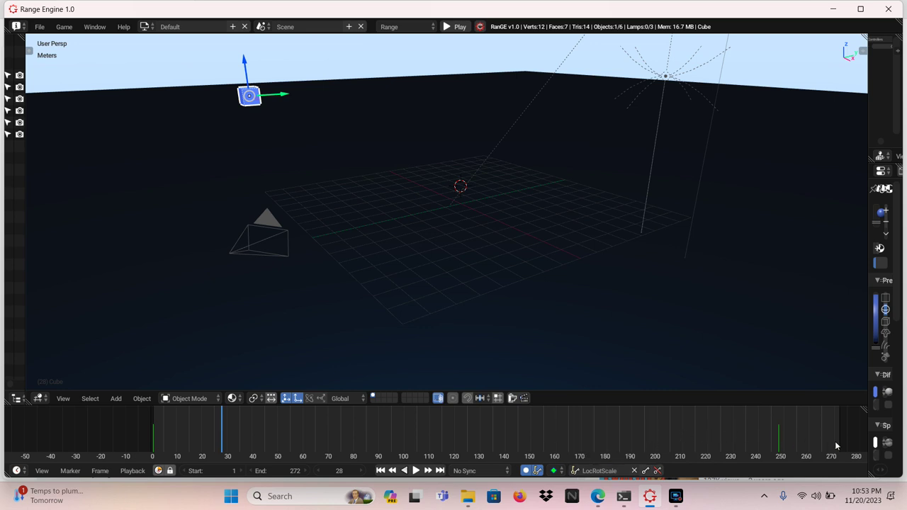
At frame 250, rotate the cube 180 degrees about the Z axis to record a rotation keyframe
{"action": "left_click", "coordinate": [784, 444]}
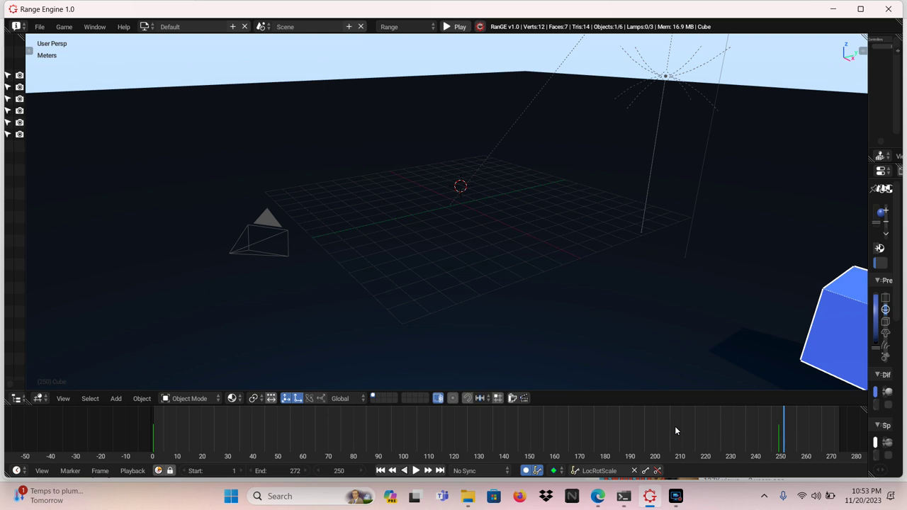
{"action": "key", "text": "r"}
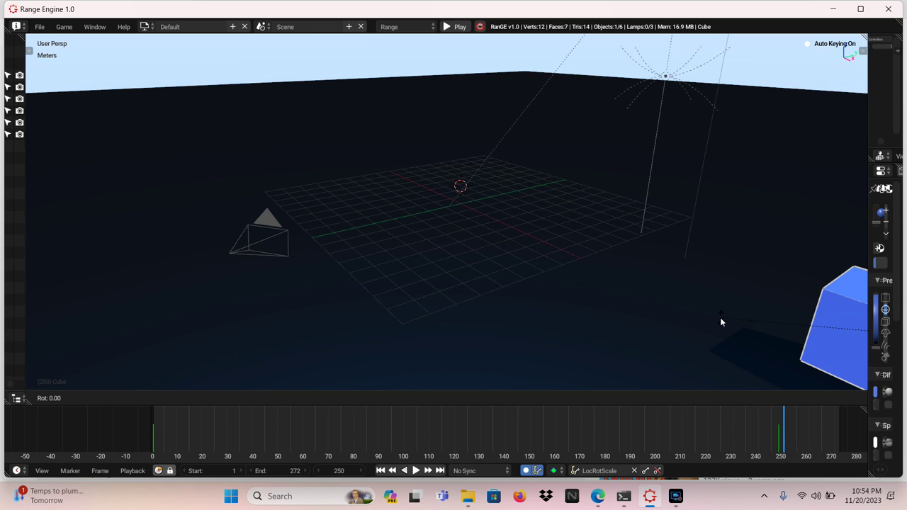
{"action": "key", "text": "z"}
{"action": "type", "text": "180"}
{"action": "left_click", "coordinate": [719, 318]}
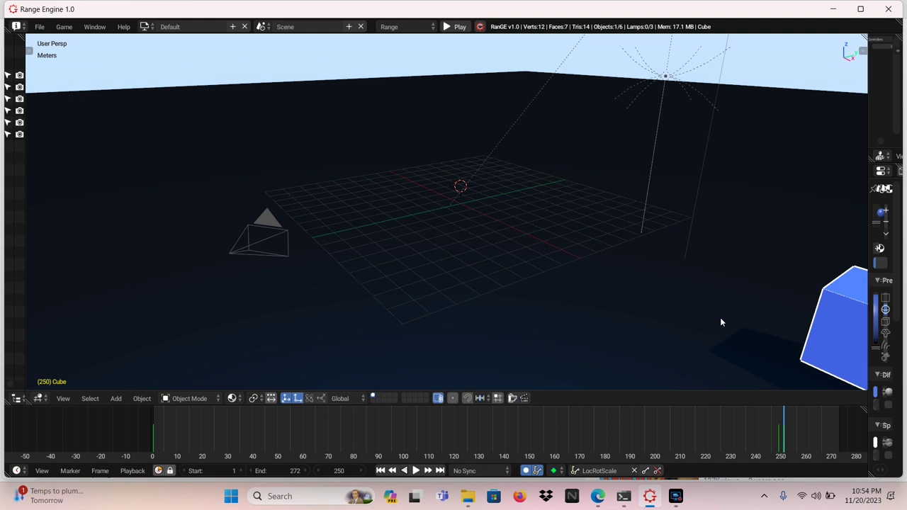
At frame 270, move the cube along global X back to its starting area to record a keyframe, and preview the animation
{"action": "key", "text": "space"}
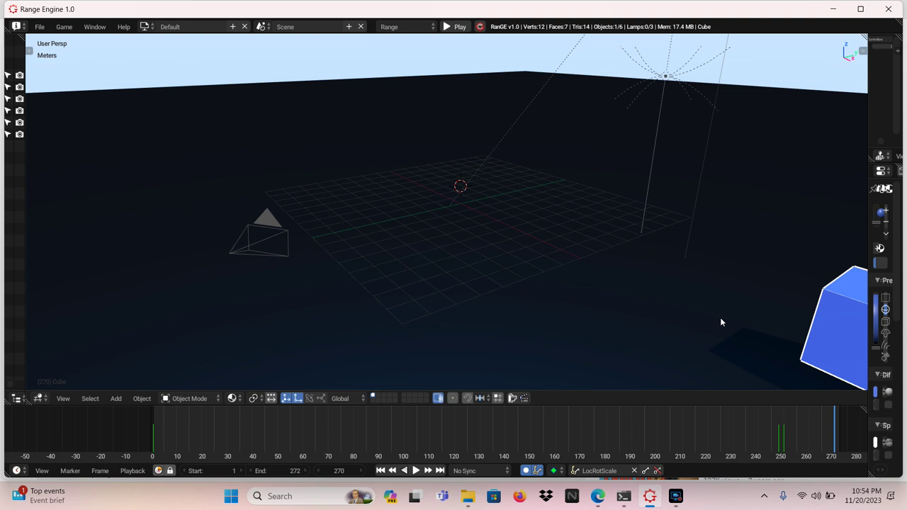
{"action": "key", "text": "g"}
{"action": "key", "text": "x"}
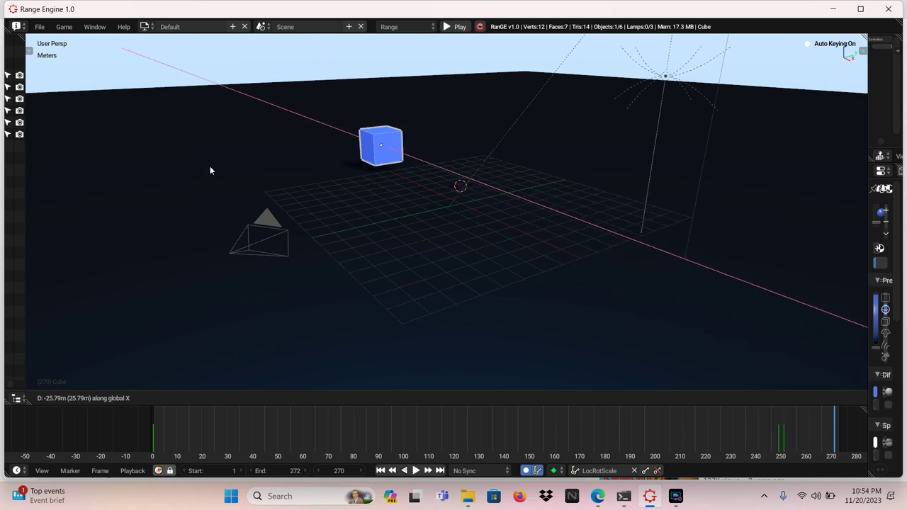
{"action": "left_click", "coordinate": [42, 192]}
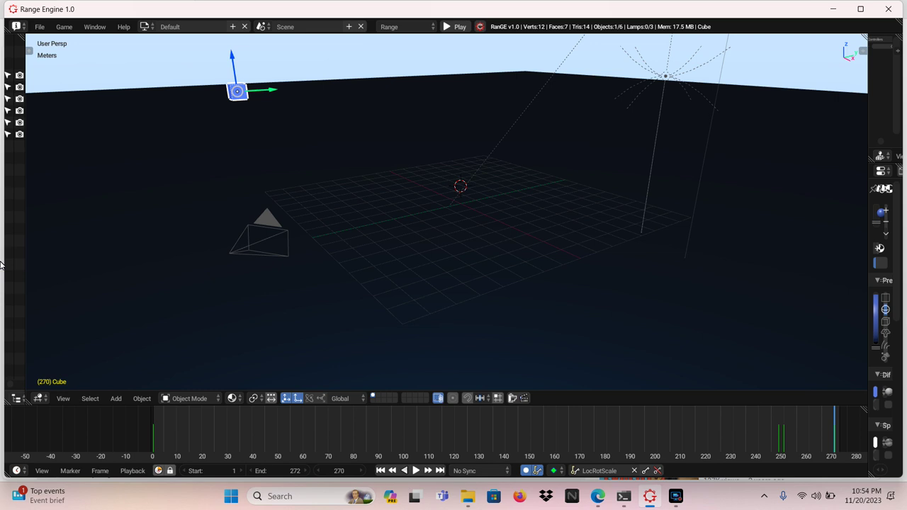
{"action": "key", "text": "alt+a"}
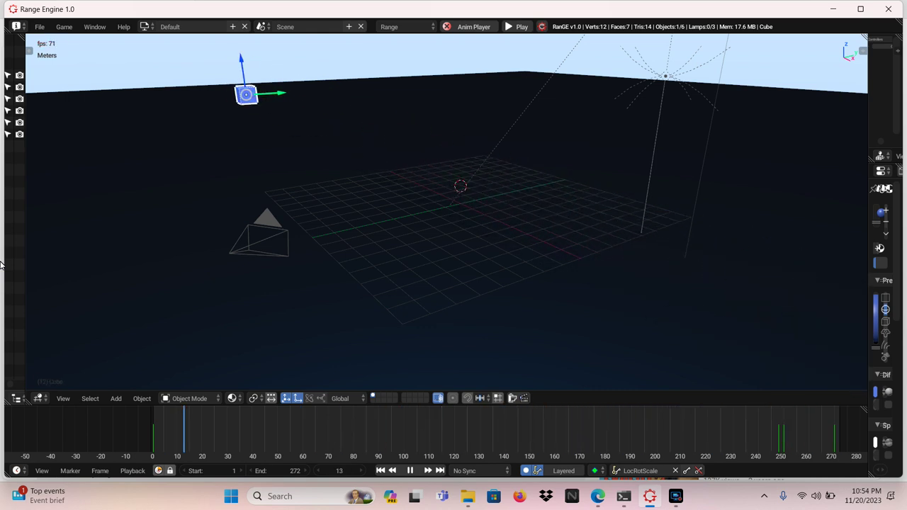
{"action": "key", "text": "space"}
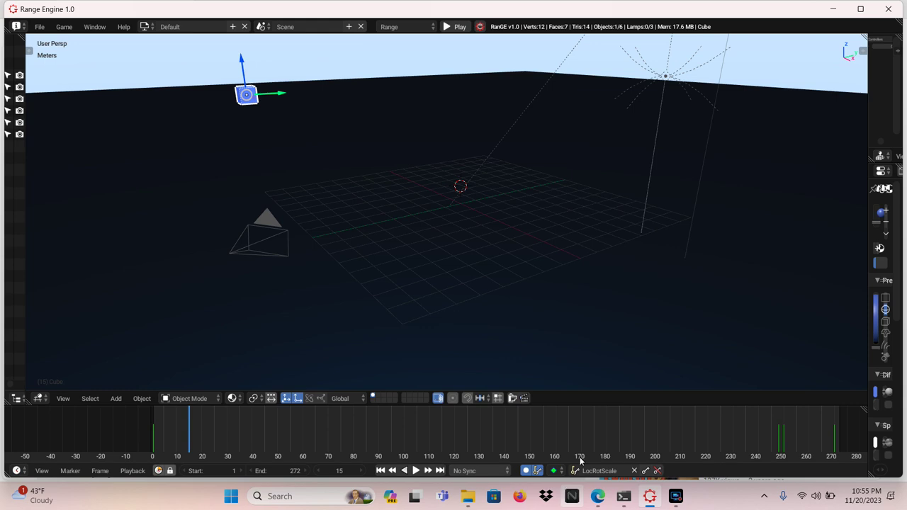
Switch to the browser, pause the playing YouTube video, and return to Range Engine
{"action": "left_click", "coordinate": [598, 496]}
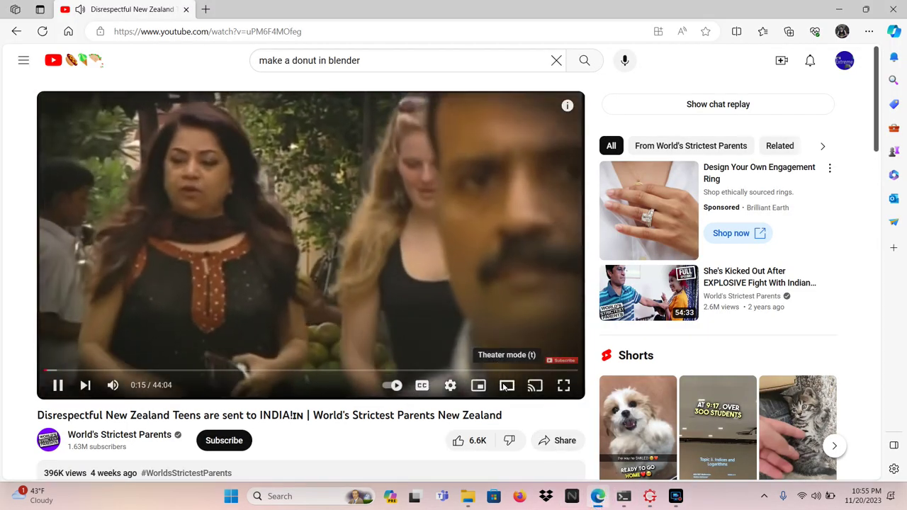
{"action": "left_click", "coordinate": [429, 298]}
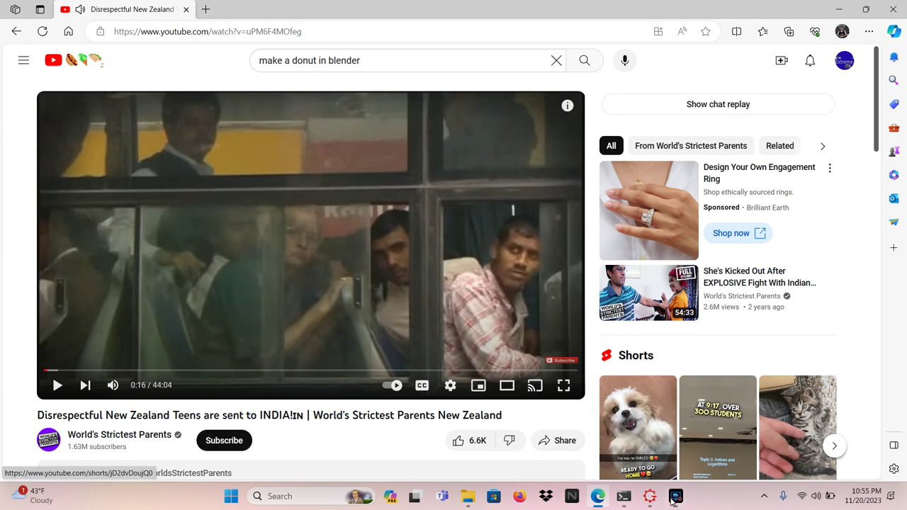
{"action": "left_click", "coordinate": [597, 499]}
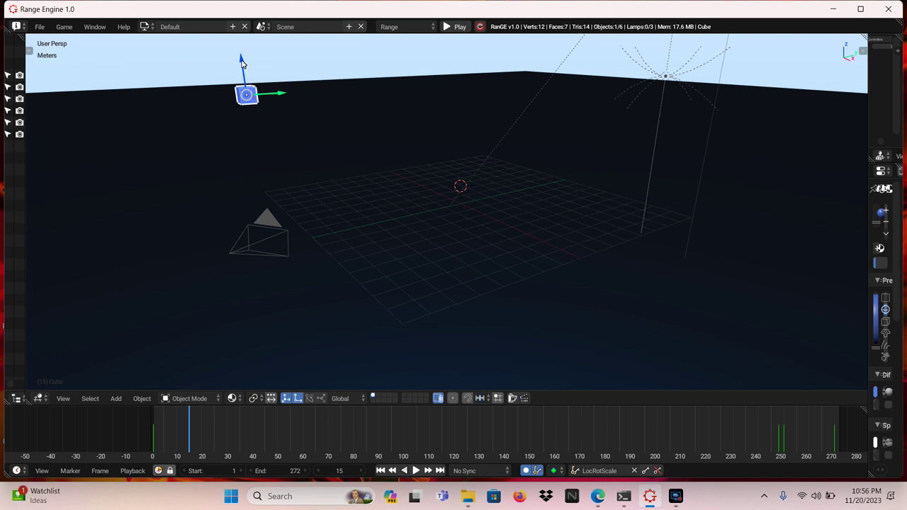
At frame 15, raise the cube along Z above the ground to record a keyframe, and step back to frame 1
{"action": "left_click_drag", "start_coordinate": [241, 64], "coordinate": [241, 366]}
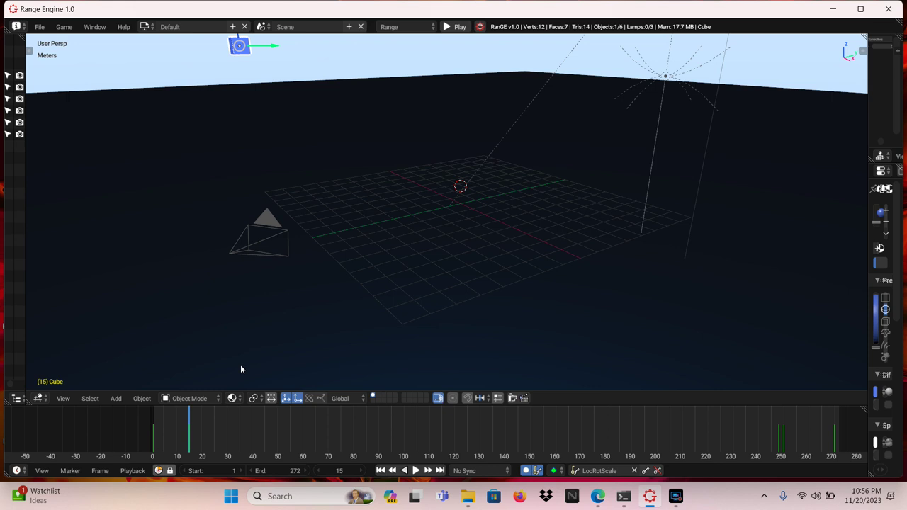
{"action": "key", "text": "Left"}
{"action": "key", "text": "Left"}
{"action": "key", "text": "Left"}
{"action": "key", "text": "Left"}
{"action": "key", "text": "Left"}
{"action": "key", "text": "Left"}
{"action": "key", "text": "Left"}
{"action": "key", "text": "Left"}
{"action": "key", "text": "Left"}
{"action": "key", "text": "Left"}
{"action": "key", "text": "Left"}
{"action": "key", "text": "Left"}
{"action": "key", "text": "Left"}
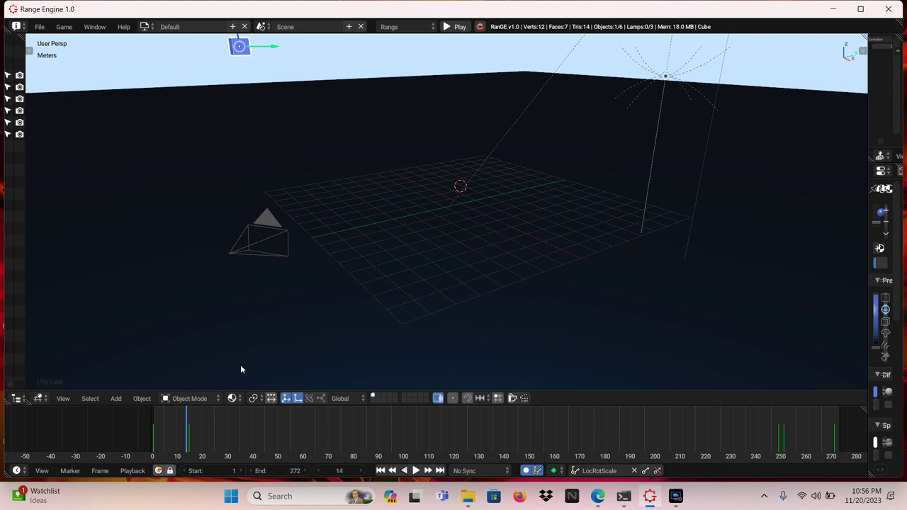
Advance to frame 25 and lower the cube along global Z to ground level to record a keyframe
{"action": "key", "text": "Right"}
{"action": "key", "text": "Right"}
{"action": "key", "text": "Right"}
{"action": "key", "text": "Right"}
{"action": "key", "text": "Right"}
{"action": "key", "text": "Right"}
{"action": "key", "text": "Right"}
{"action": "key", "text": "Right"}
{"action": "key", "text": "Right"}
{"action": "key", "text": "Right"}
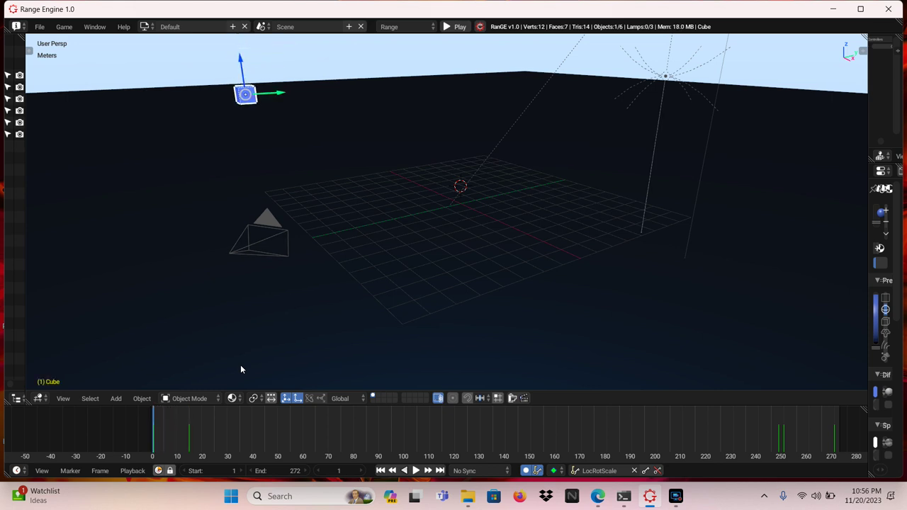
{"action": "key", "text": "Right"}
{"action": "key", "text": "Right"}
{"action": "key", "text": "Right"}
{"action": "key", "text": "Right"}
{"action": "key", "text": "Right"}
{"action": "key", "text": "Right"}
{"action": "key", "text": "Right"}
{"action": "key", "text": "Right"}
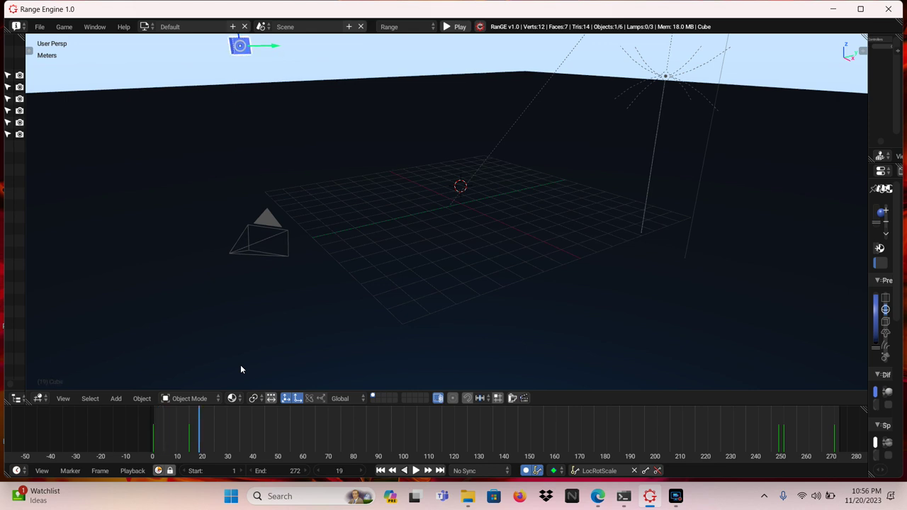
{"action": "key", "text": "Right"}
{"action": "key", "text": "Right"}
{"action": "key", "text": "Right"}
{"action": "key", "text": "Right"}
{"action": "key", "text": "Right"}
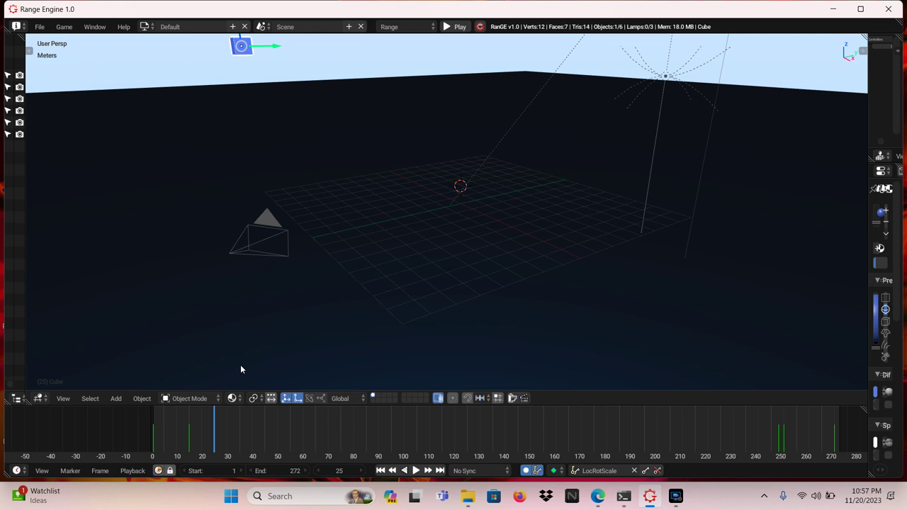
{"action": "key", "text": "g"}
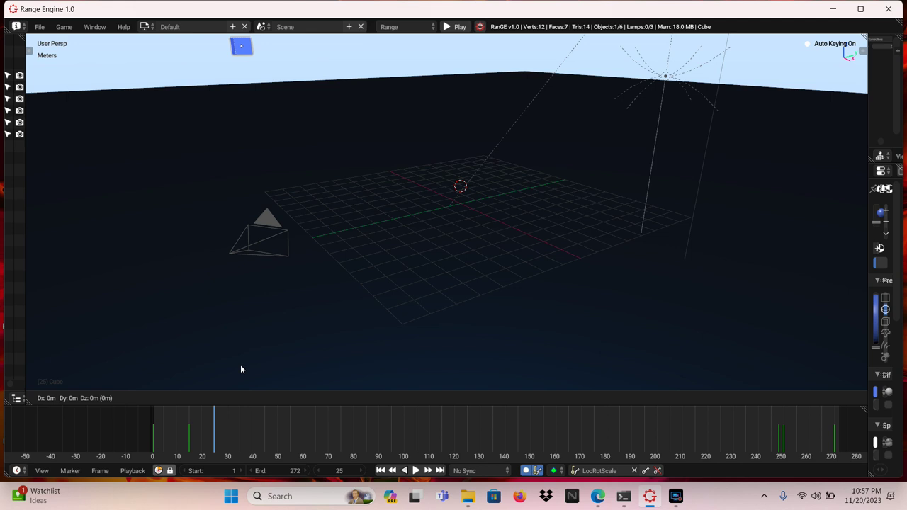
{"action": "key", "text": "x"}
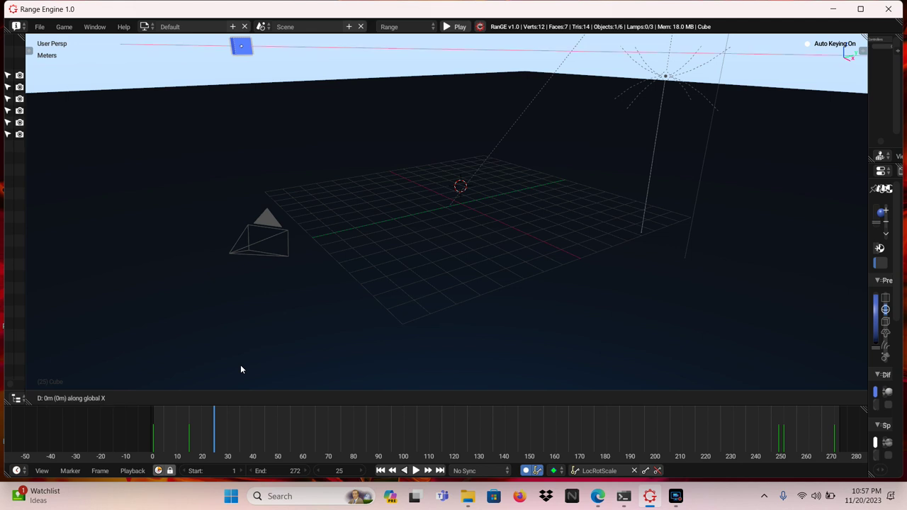
{"action": "key", "text": "z"}
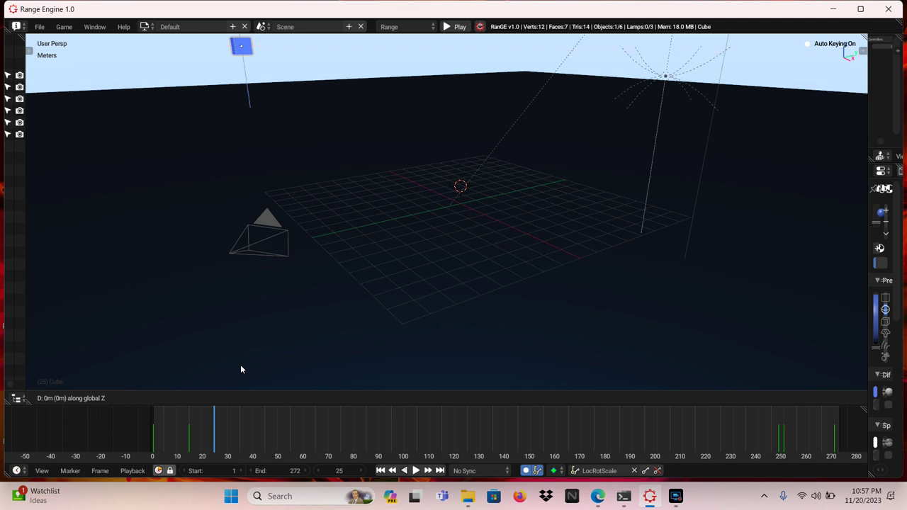
{"action": "left_click", "coordinate": [252, 64]}
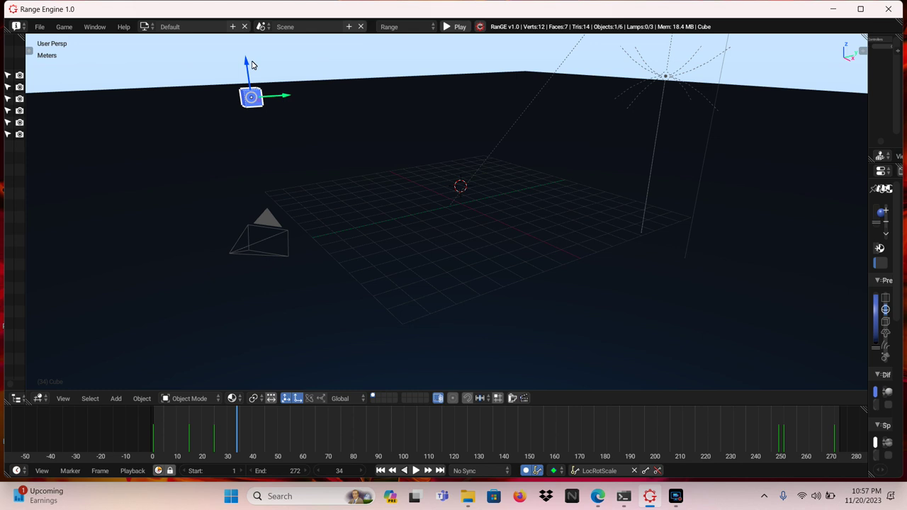
At frame 34, raise the cube along global Z above the ground again to record a keyframe
{"action": "key", "text": "g"}
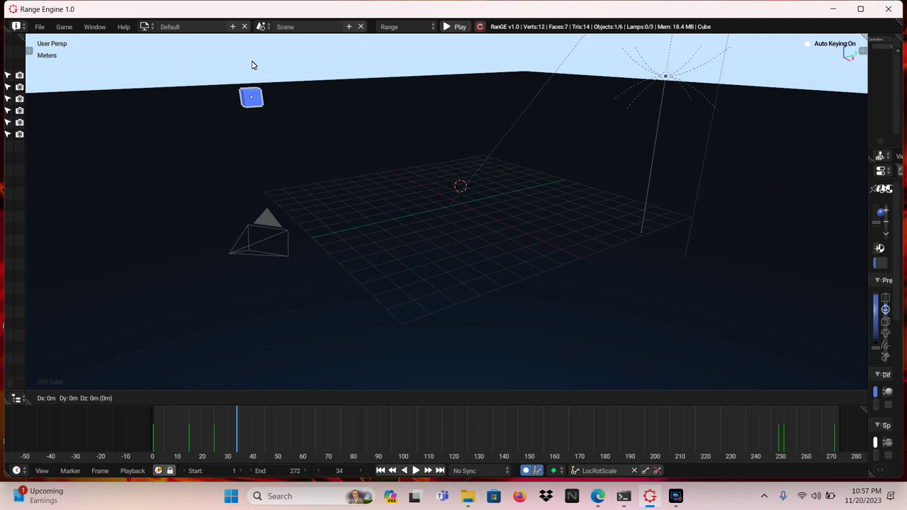
{"action": "key", "text": "z"}
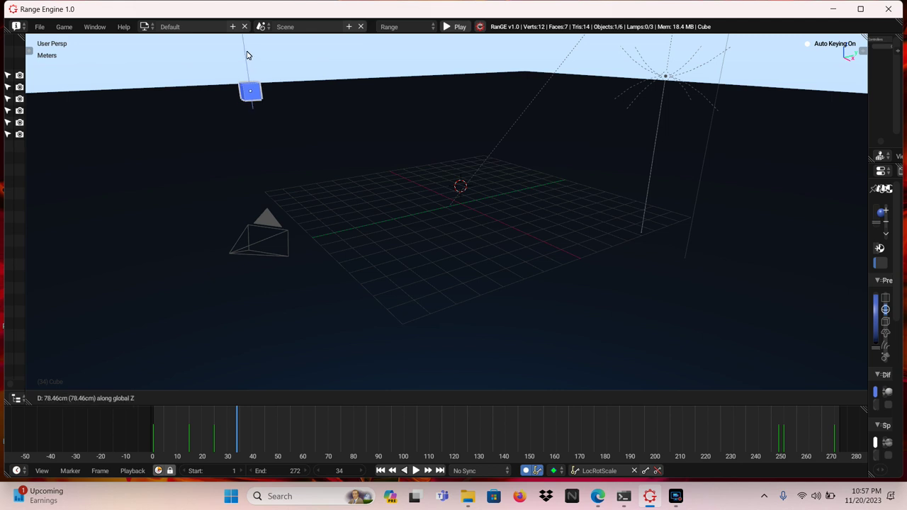
{"action": "left_click", "coordinate": [246, 367]}
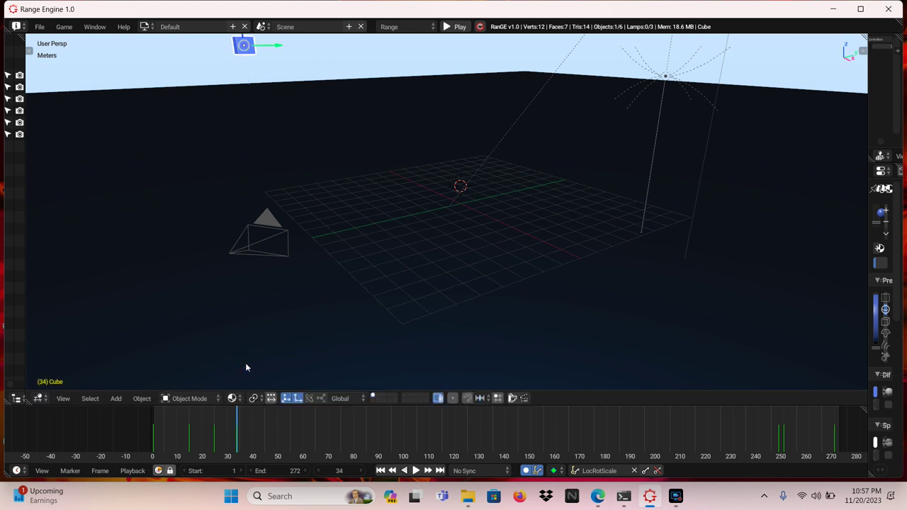
Advance to frame 44 and lower the cube about 6.5 m along global Z to ground level to record a keyframe
{"action": "key", "text": "space"}
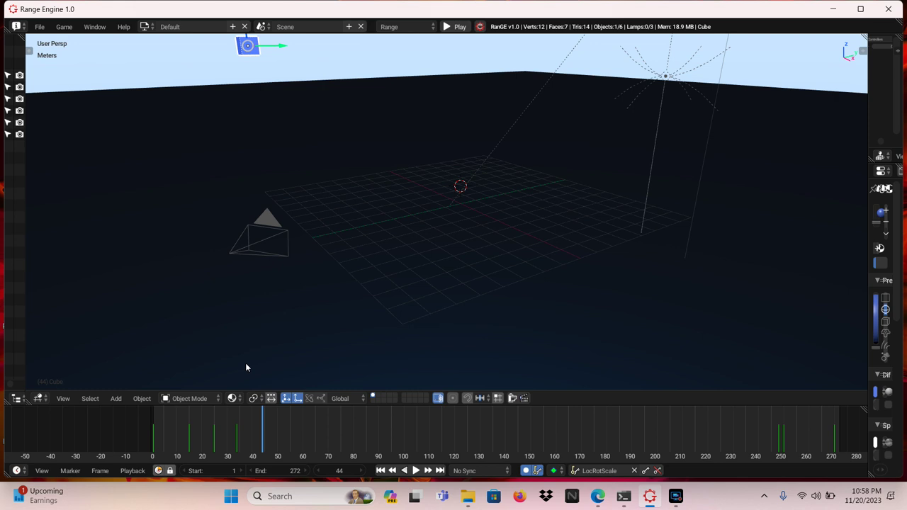
{"action": "key", "text": "g"}
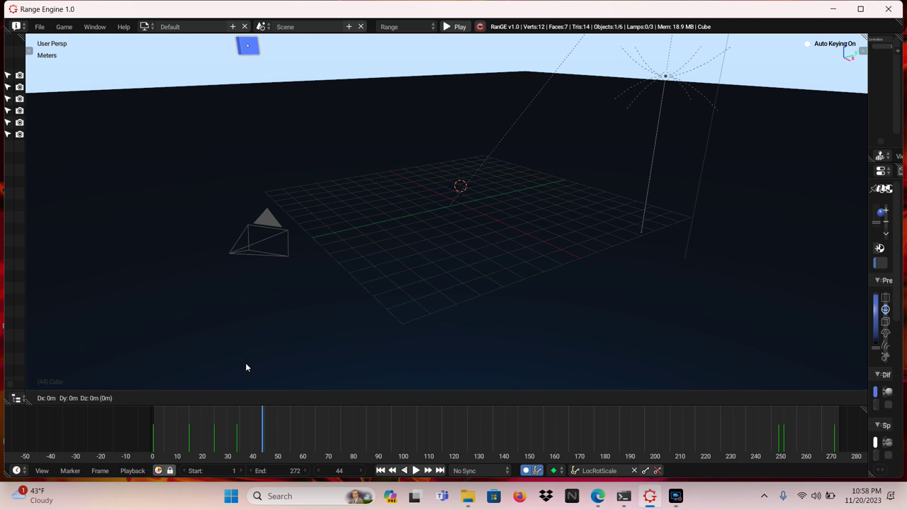
{"action": "key", "text": "z"}
{"action": "mouse_move", "coordinate": [251, 46]}
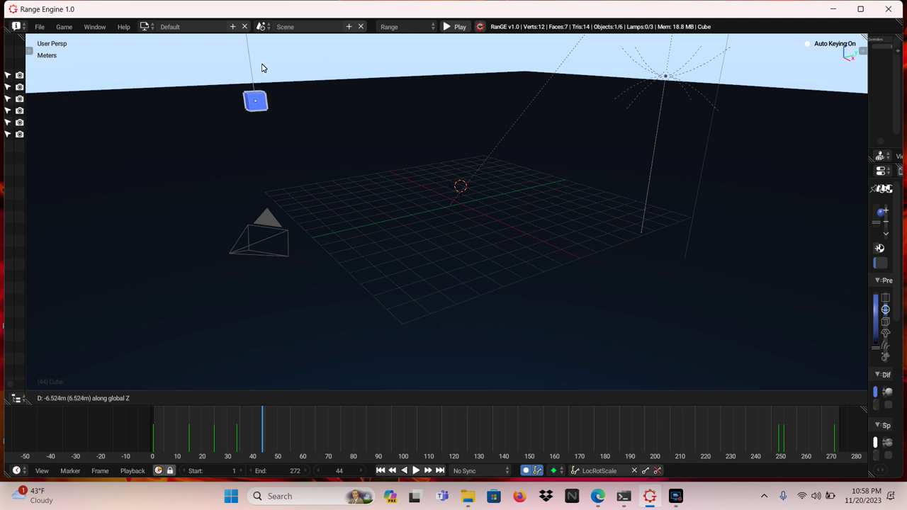
{"action": "left_click", "coordinate": [261, 66]}
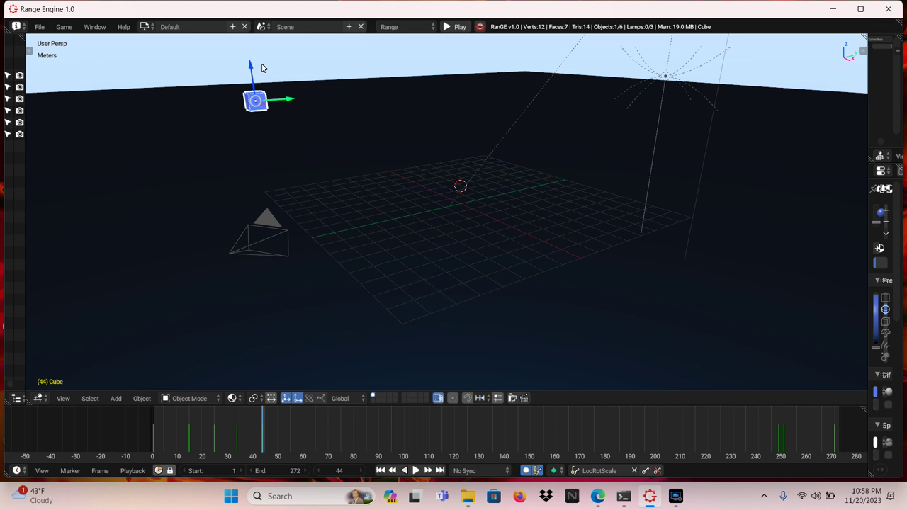
Advance to frame 55 and raise the cube along global Z above the ground to record a keyframe
{"action": "key", "text": "space"}
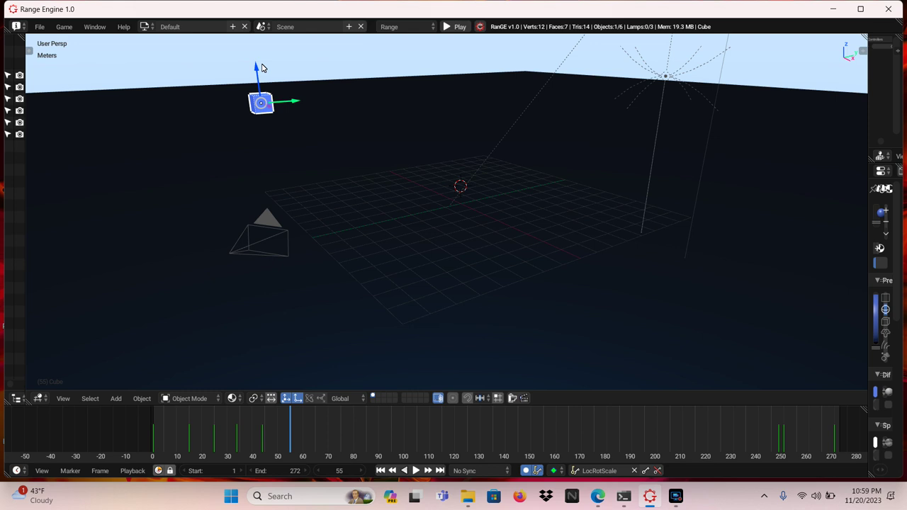
{"action": "key", "text": "g"}
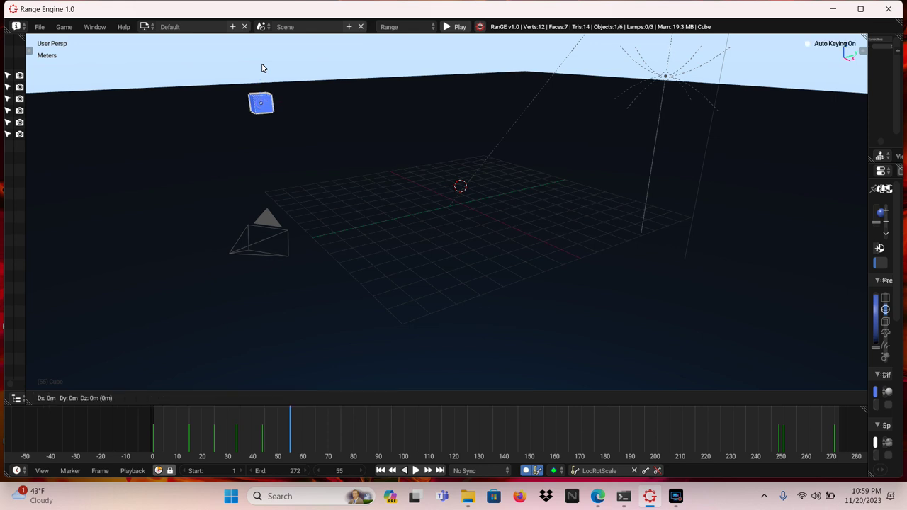
{"action": "key", "text": "z"}
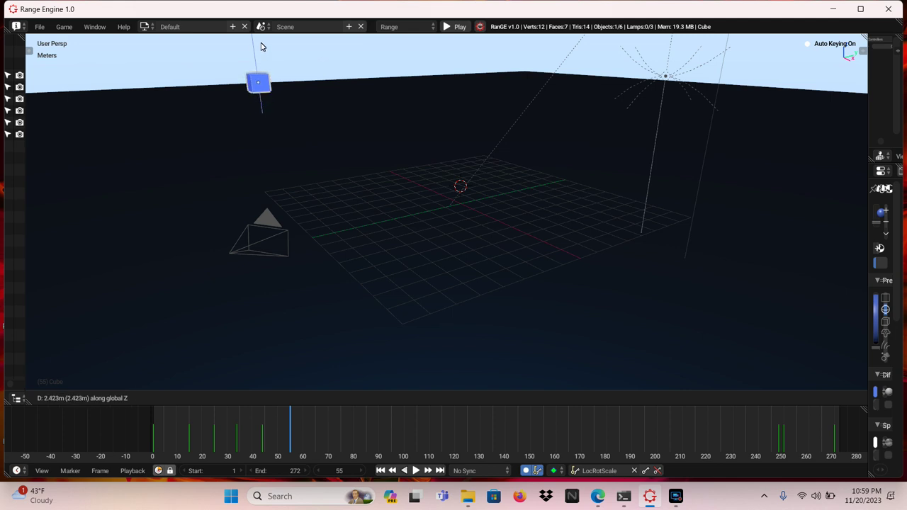
{"action": "left_click", "coordinate": [261, 360]}
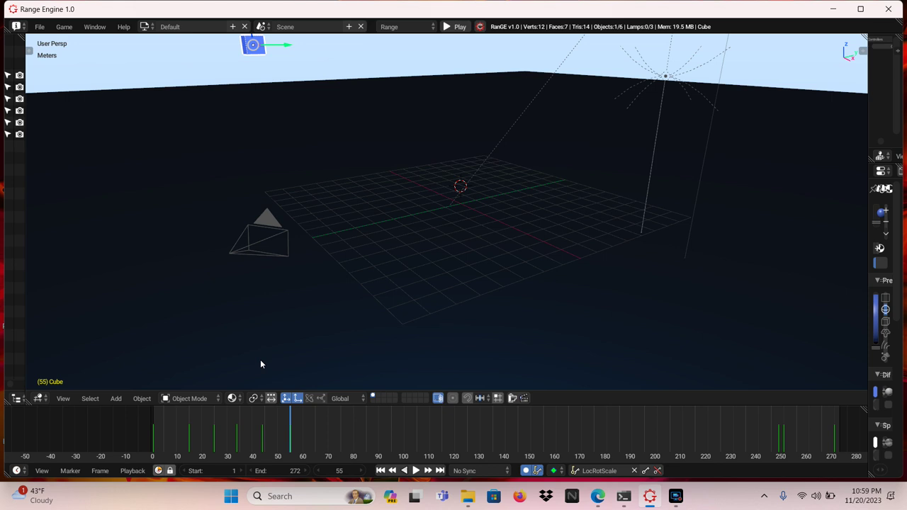
Advance to frame 65 and lower the cube along global Z back to ground level to record a keyframe
{"action": "key", "text": "space"}
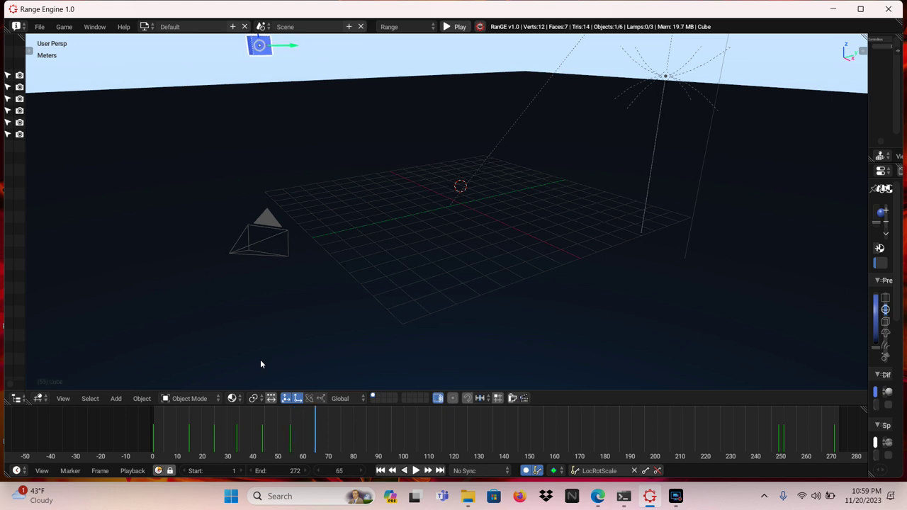
{"action": "key", "text": "g"}
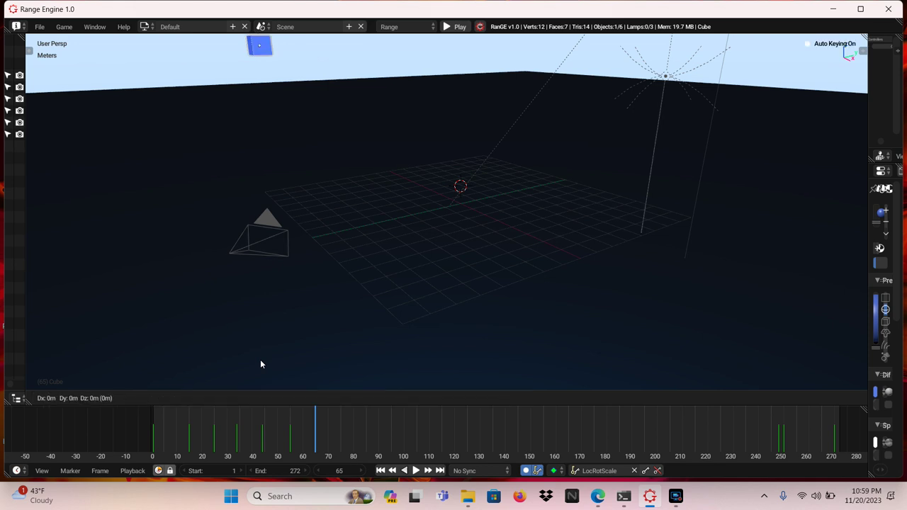
{"action": "key", "text": "z"}
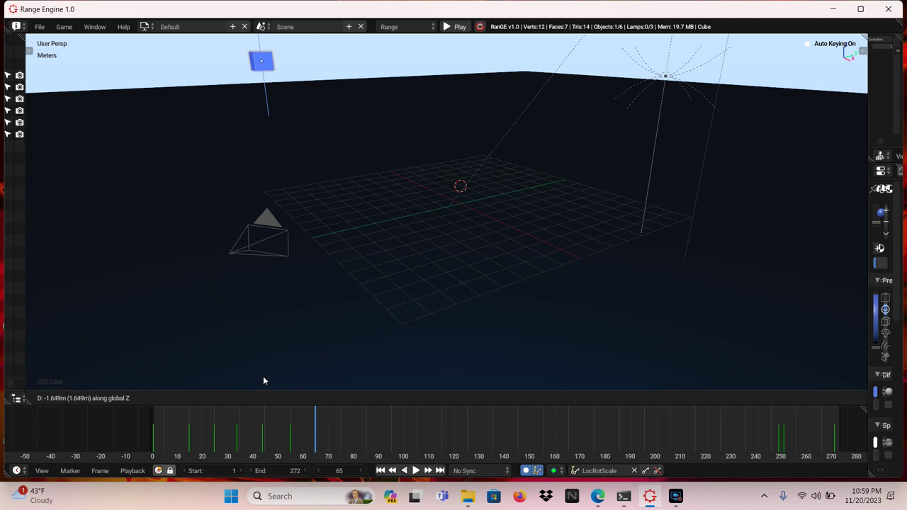
{"action": "left_click", "coordinate": [275, 68]}
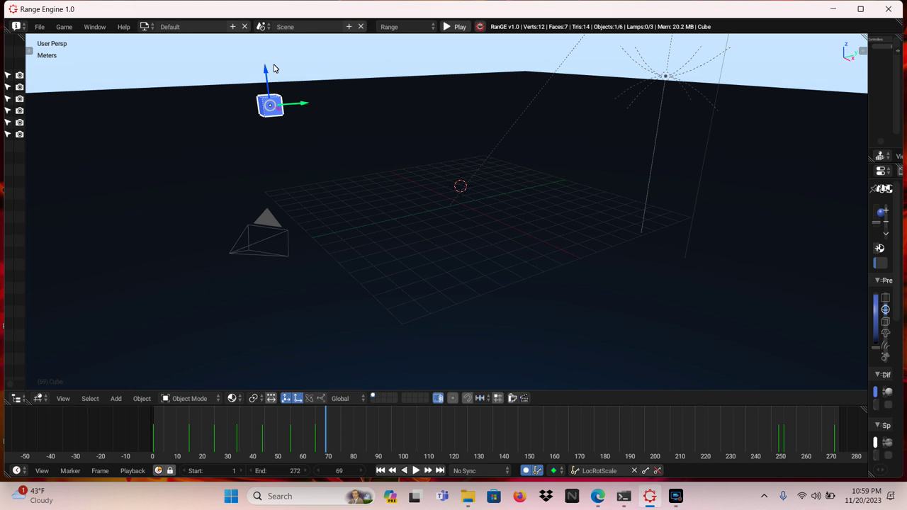
At frame 69, rotate the cube 180° about the global Y axis to record a keyframe
{"action": "key", "text": "r"}
{"action": "key", "text": "x"}
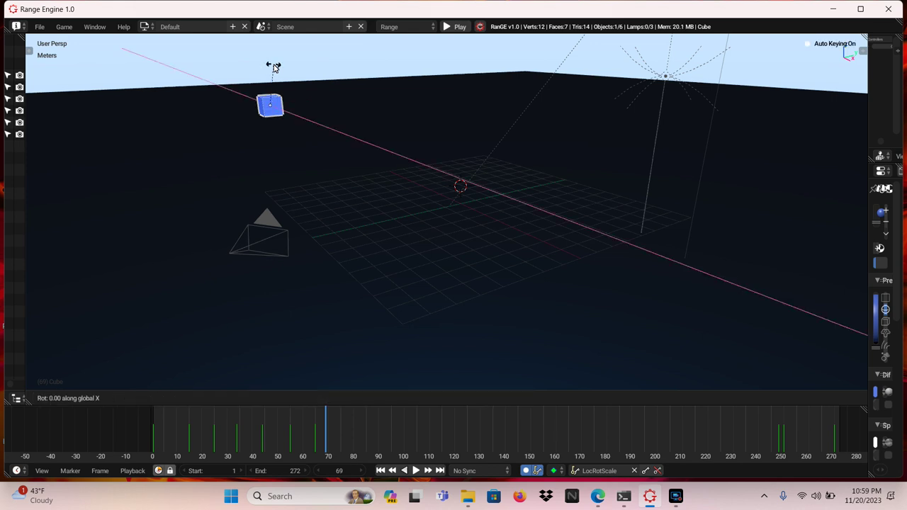
{"action": "key", "text": "y"}
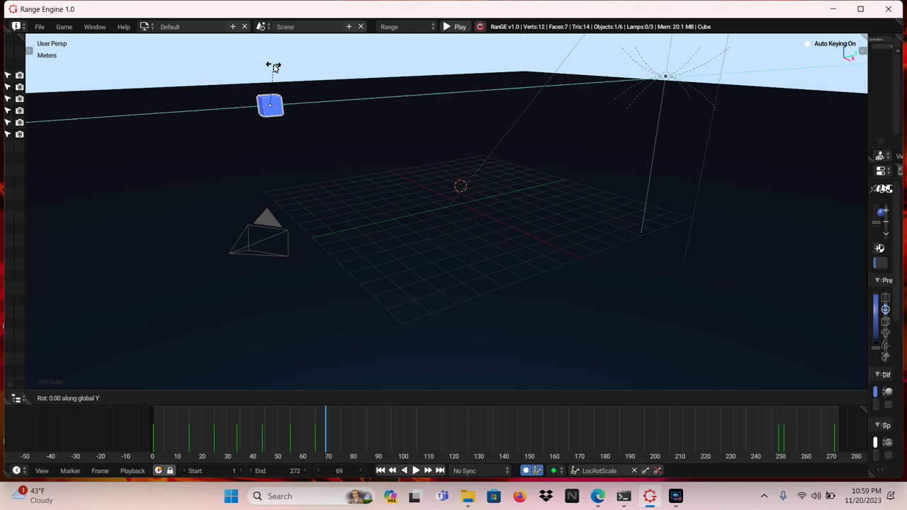
{"action": "type", "text": "18"}
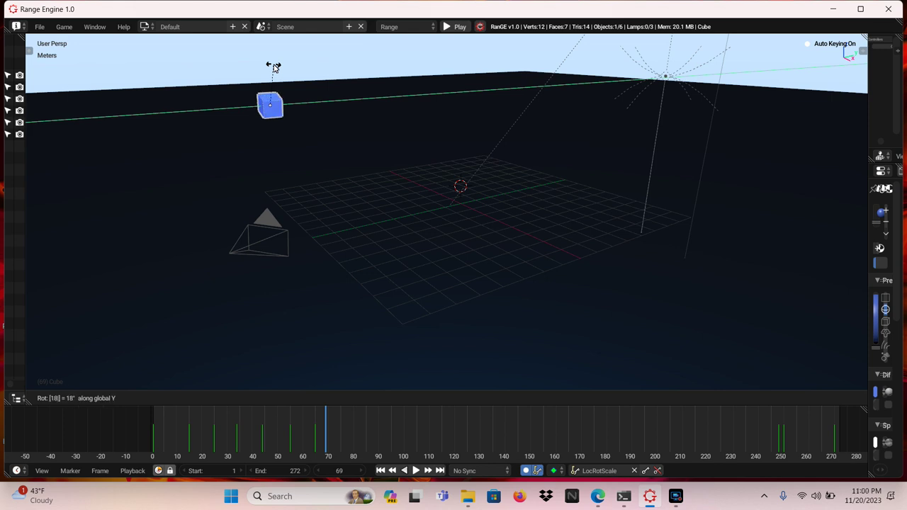
{"action": "type", "text": "0"}
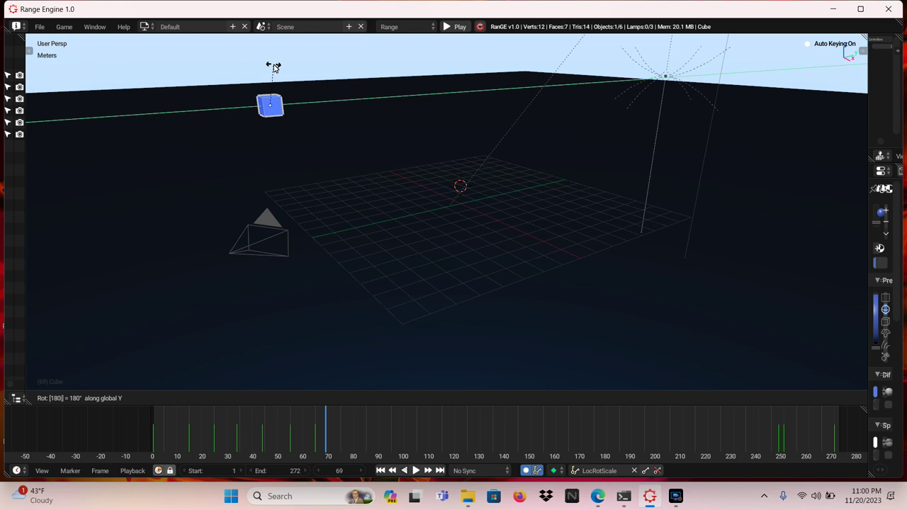
{"action": "key", "text": "Return"}
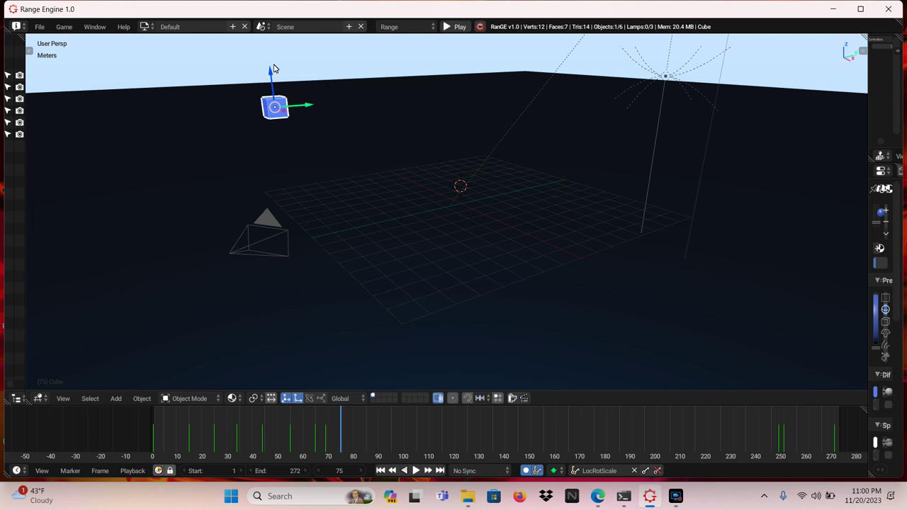
At frame 75, raise the cube along global Z above the ground to record a keyframe
{"action": "key", "text": "g"}
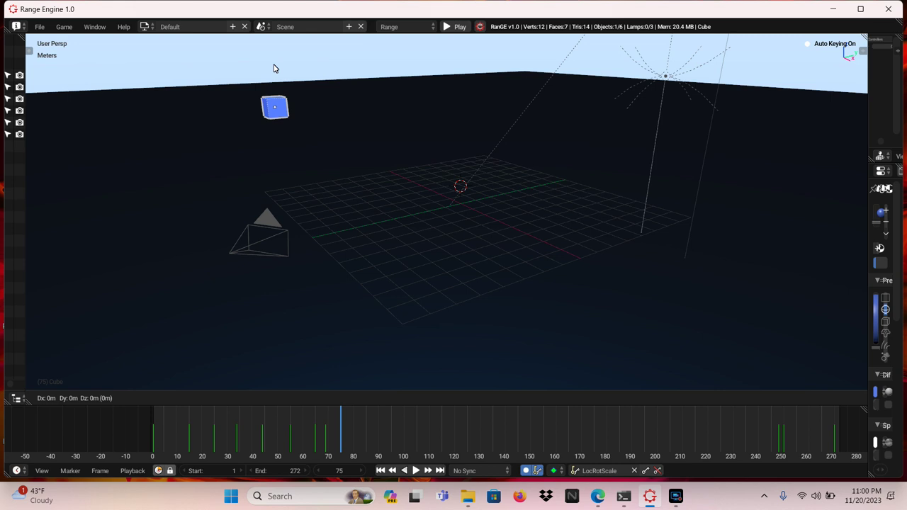
{"action": "key", "text": "z"}
{"action": "left_click", "coordinate": [274, 352]}
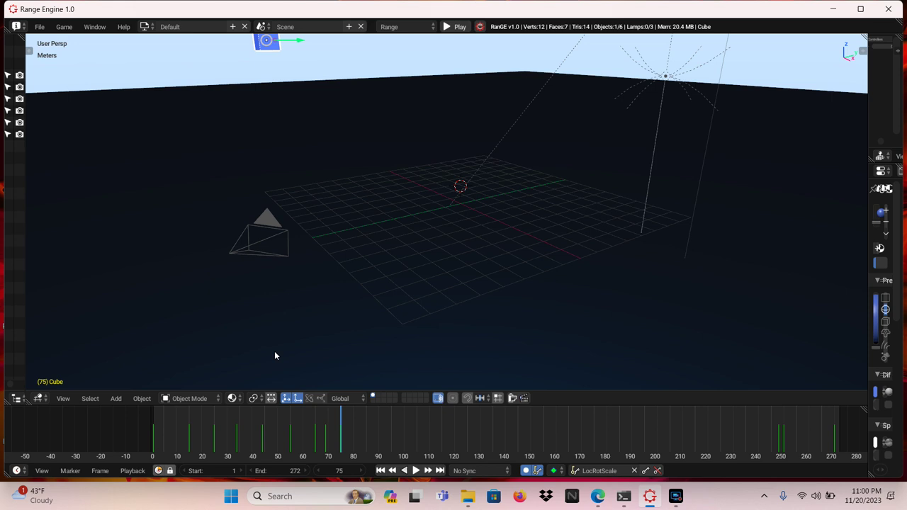
Move to frame 80 and rotate the raised cube -180° about the global Y axis to record a keyframe
{"action": "key", "text": "space"}
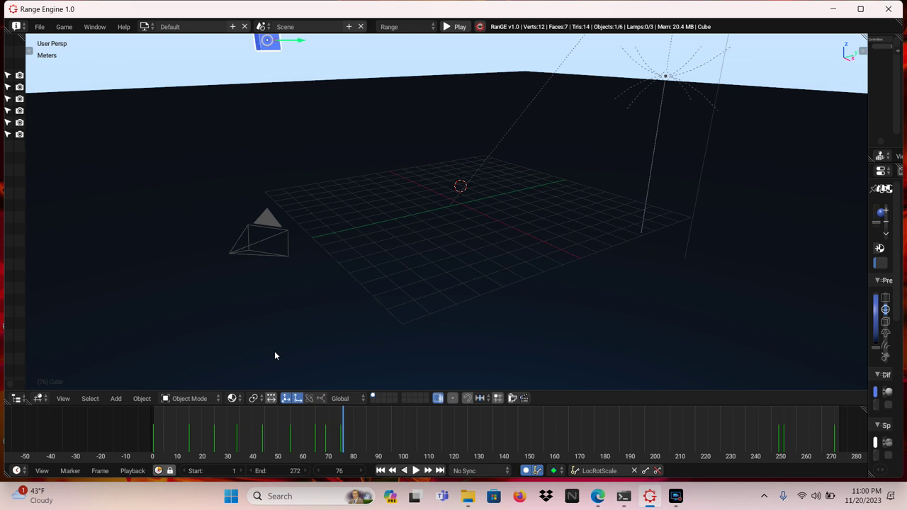
{"action": "key", "text": "Left"}
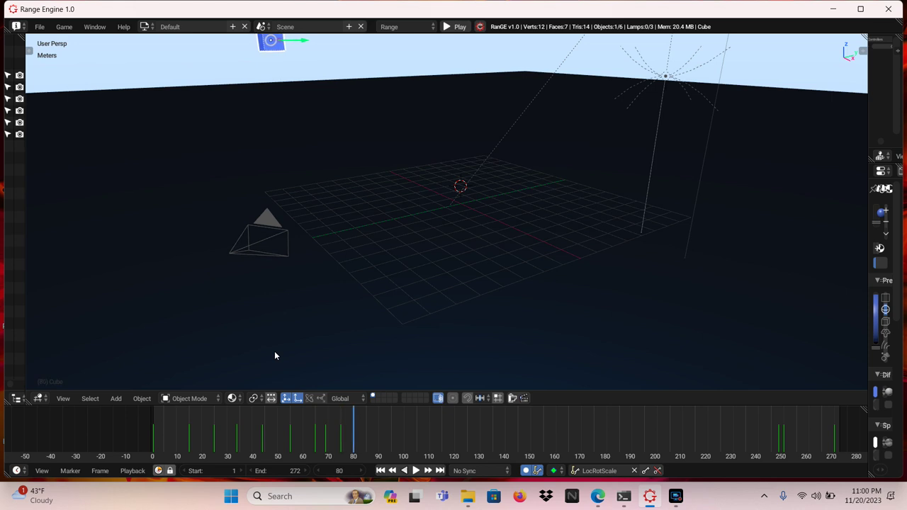
{"action": "key", "text": "r"}
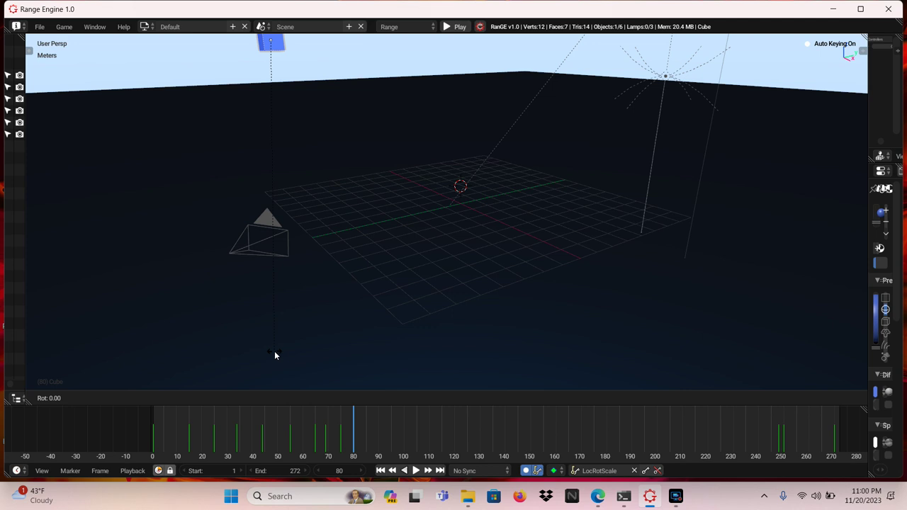
{"action": "key", "text": "x"}
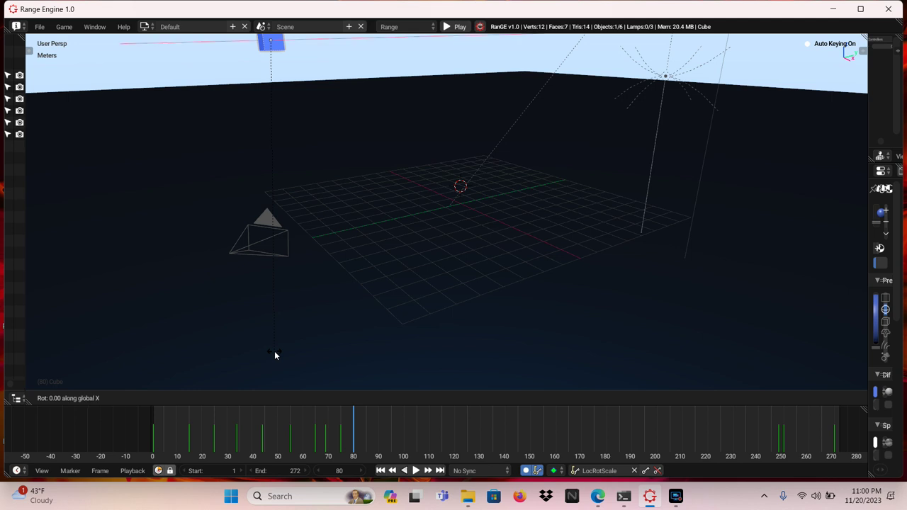
{"action": "key", "text": "y"}
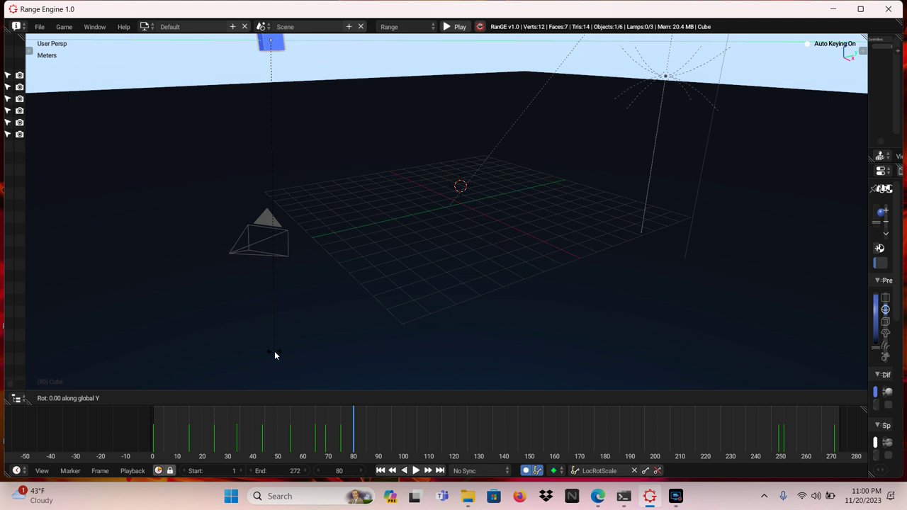
{"action": "type", "text": "-18"}
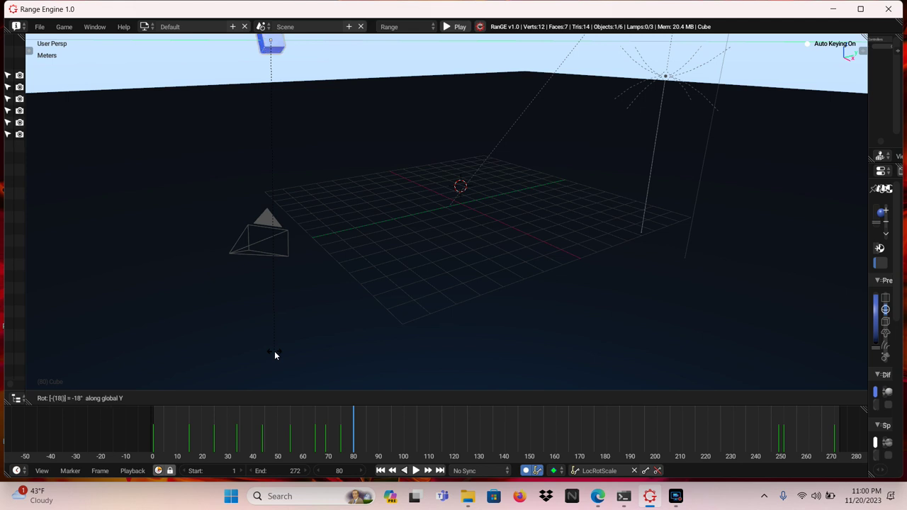
{"action": "type", "text": "0"}
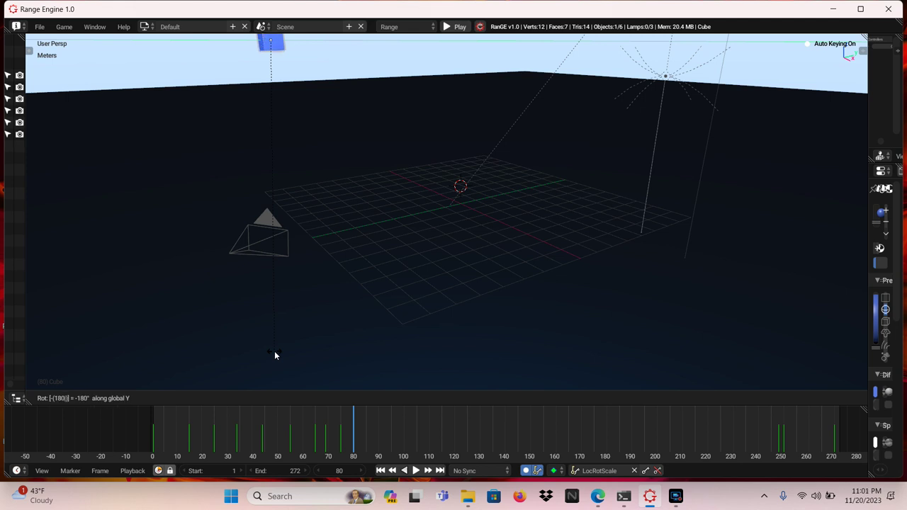
{"action": "left_click", "coordinate": [275, 355]}
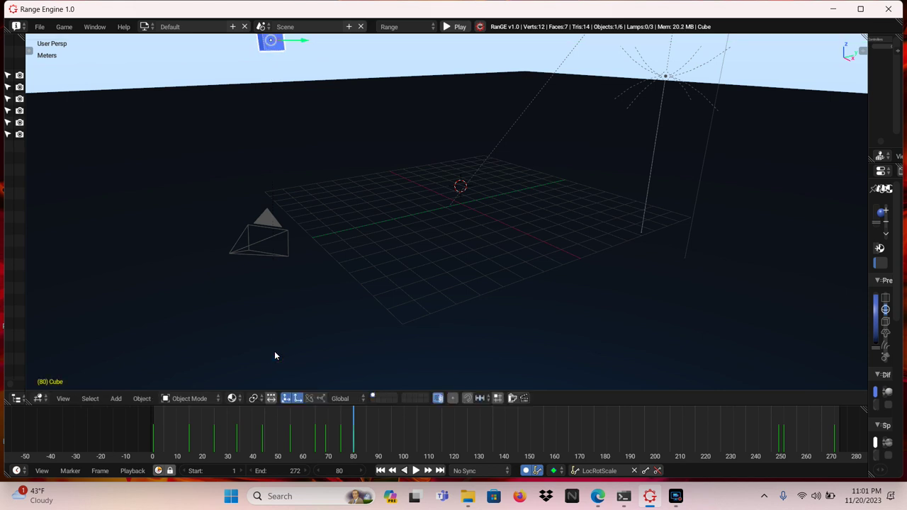
Advance to frame 85 and lower the cube along global Z to ground level to record a keyframe
{"action": "key", "text": "Right"}
{"action": "key", "text": "Right"}
{"action": "key", "text": "Right"}
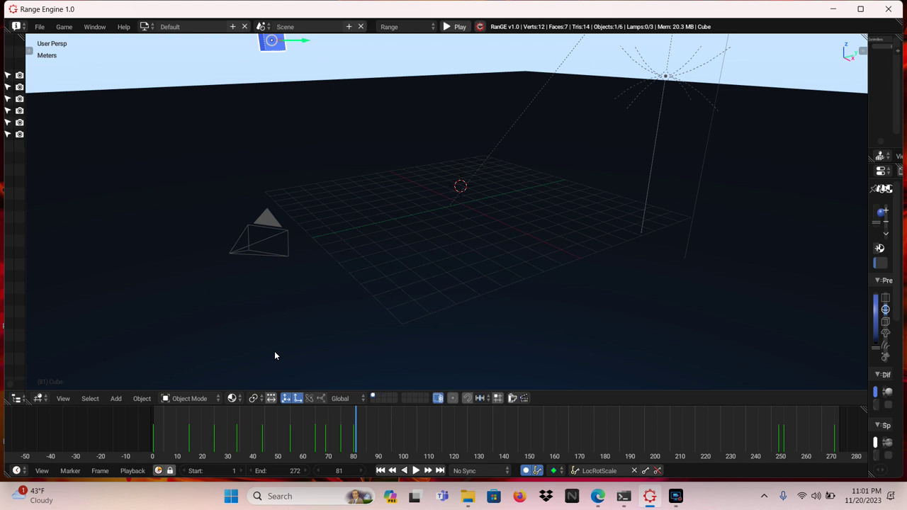
{"action": "key", "text": "Right"}
{"action": "key", "text": "Right"}
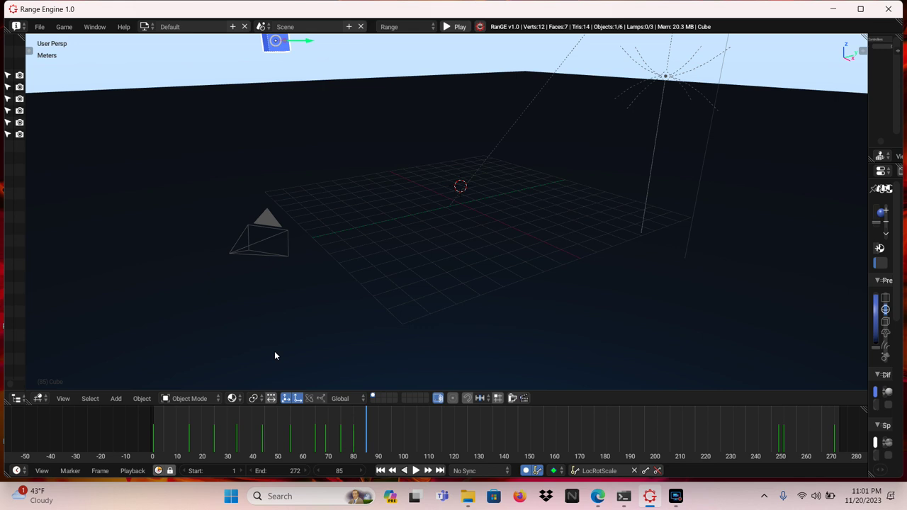
{"action": "key", "text": "g"}
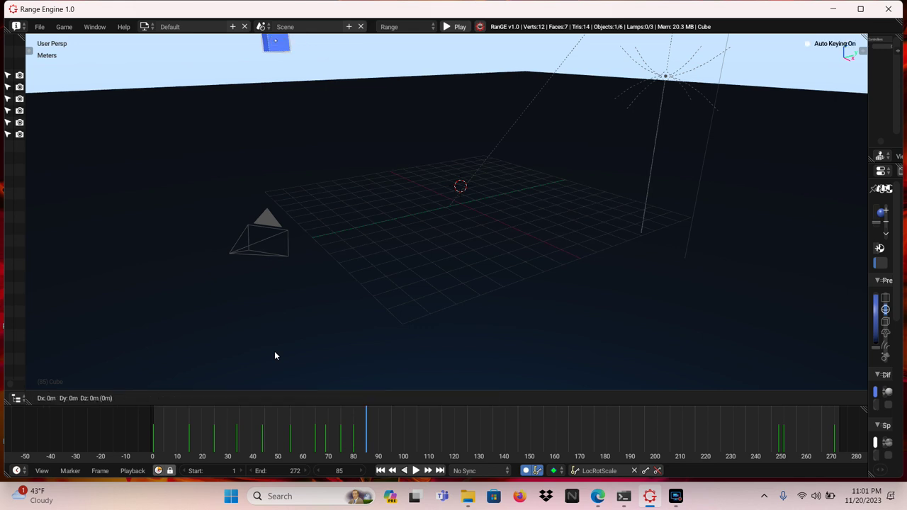
{"action": "key", "text": "z"}
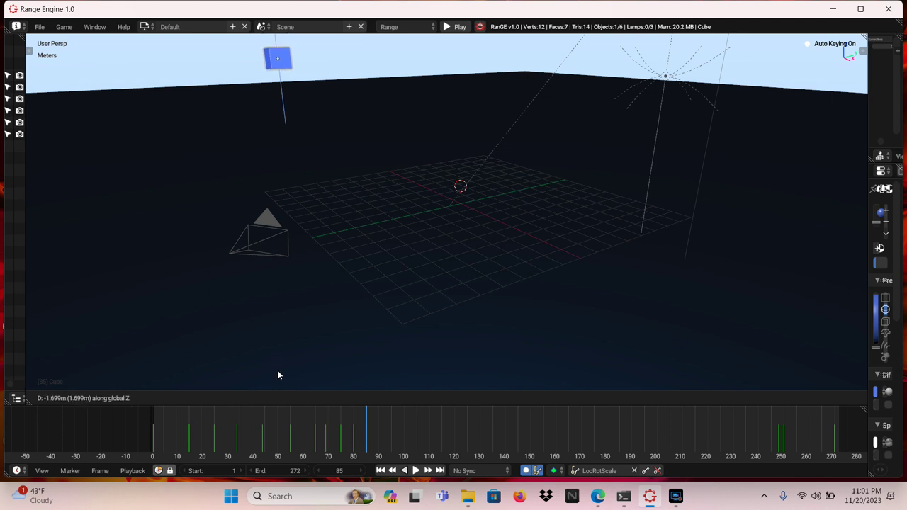
{"action": "left_click", "coordinate": [290, 73]}
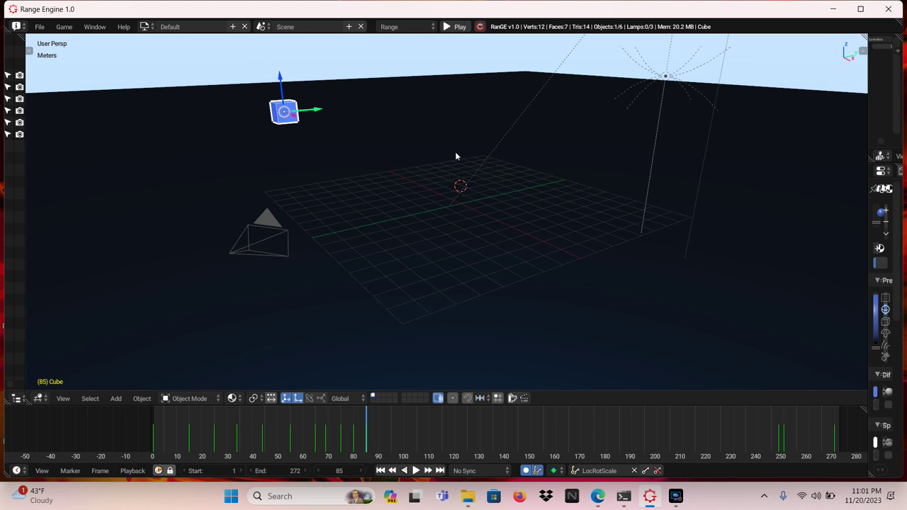
Advance to frame 90 and scale the cube up uniformly to about 1.7 times its size to record a keyframe
{"action": "key", "text": "alt+a"}
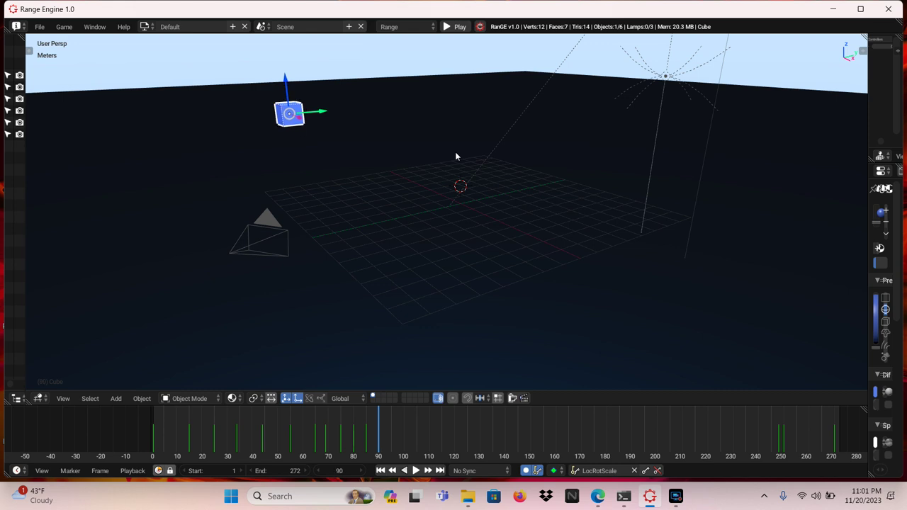
{"action": "key", "text": "s"}
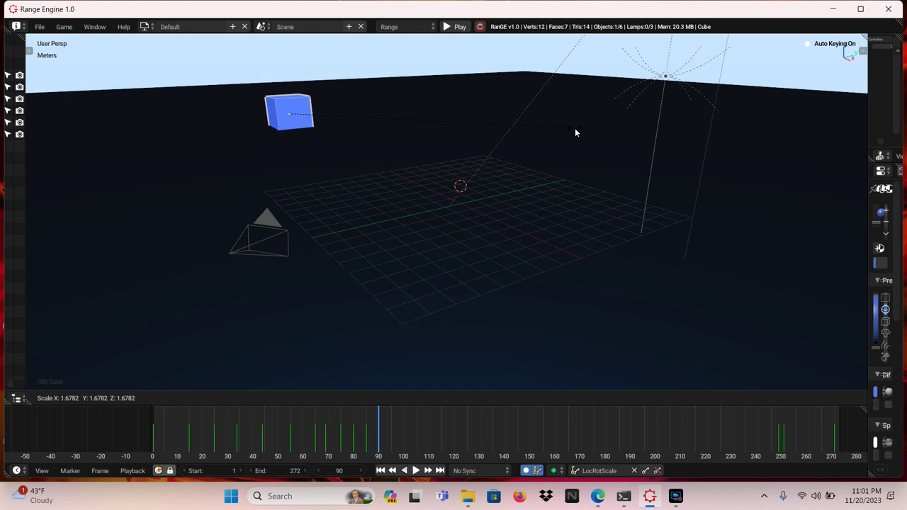
{"action": "left_click", "coordinate": [590, 122]}
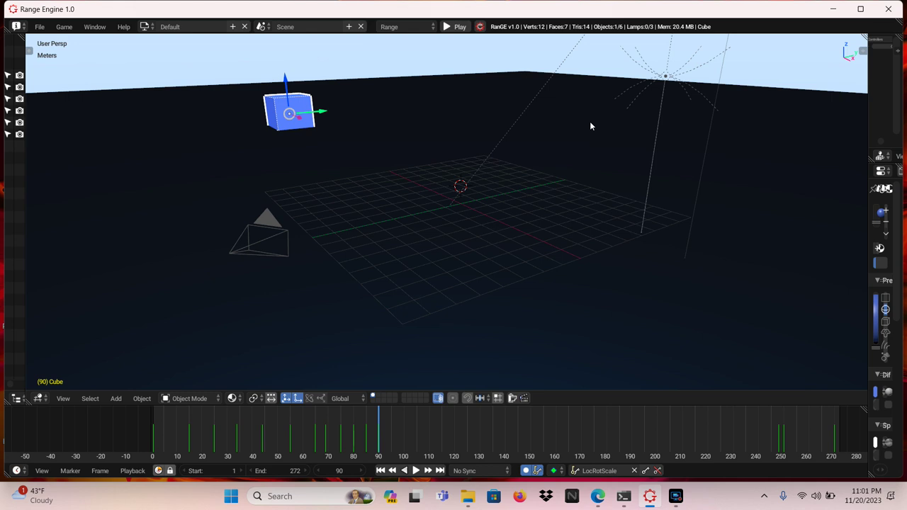
Advance to frame 92 and rotate the cube 180° about the global X axis to record a keyframe
{"action": "key", "text": "Right"}
{"action": "key", "text": "Right"}
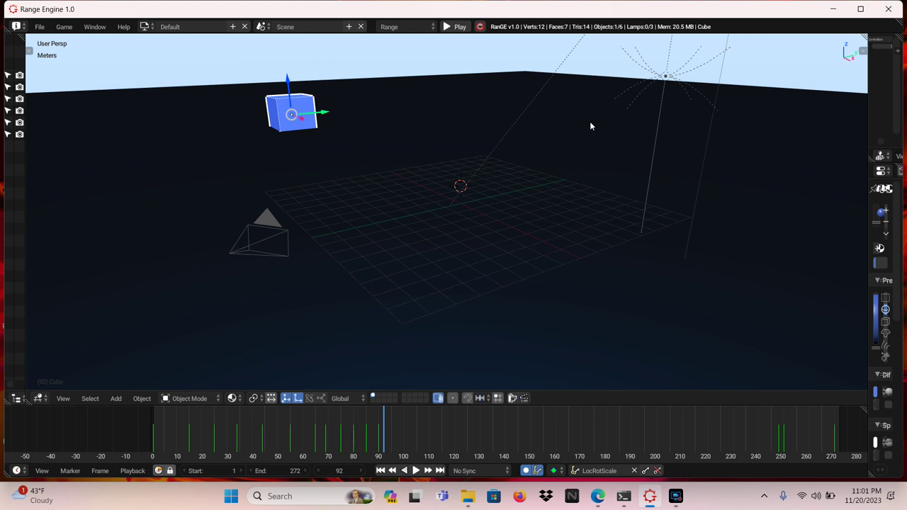
{"action": "key", "text": "r"}
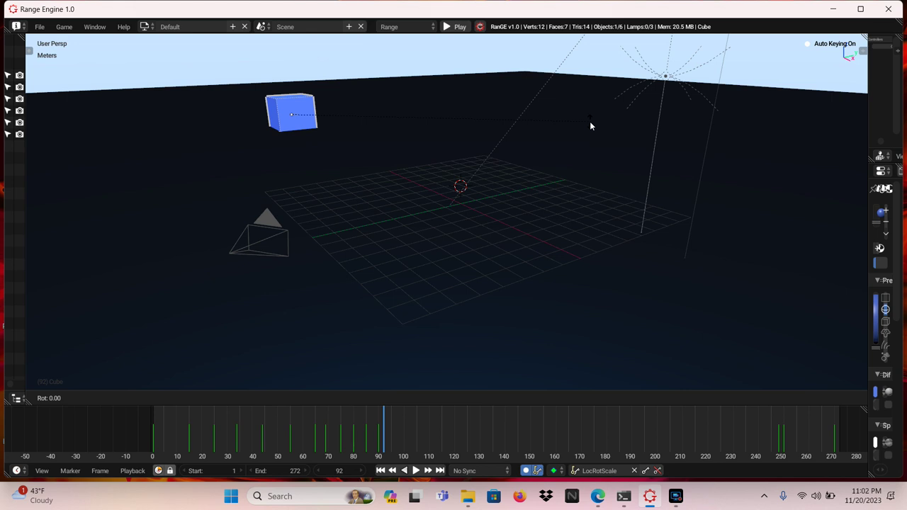
{"action": "key", "text": "z"}
{"action": "key", "text": "x"}
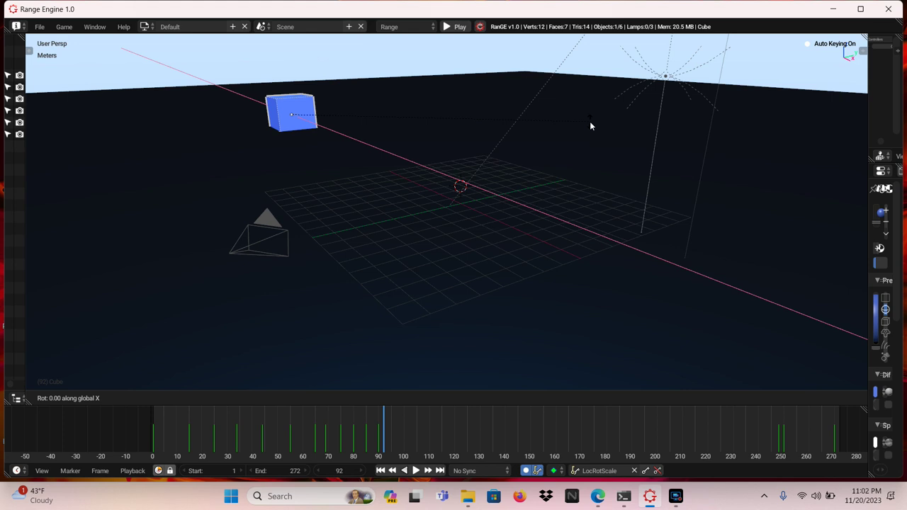
{"action": "type", "text": "18"}
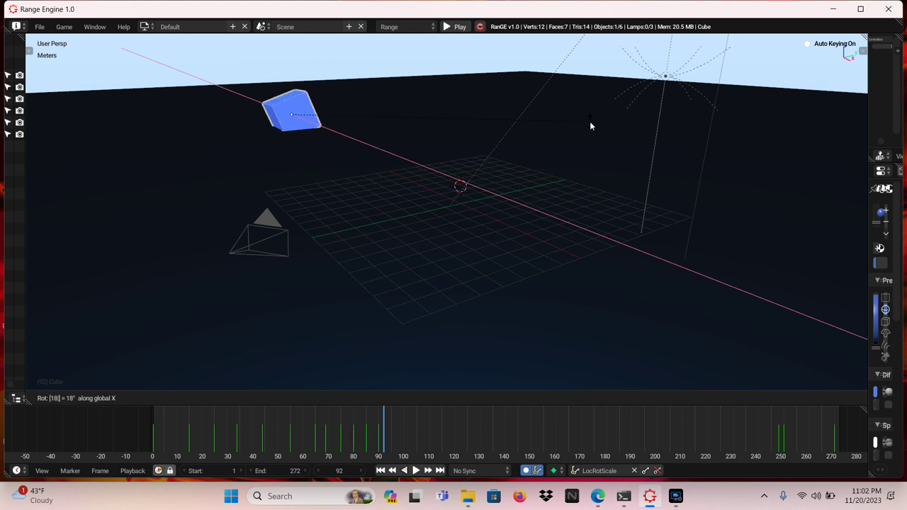
{"action": "type", "text": "0"}
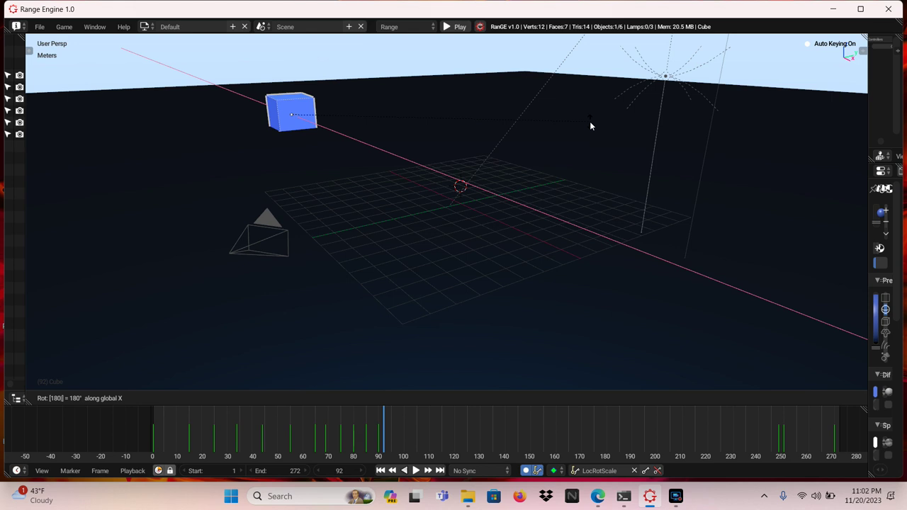
{"action": "left_click", "coordinate": [591, 123]}
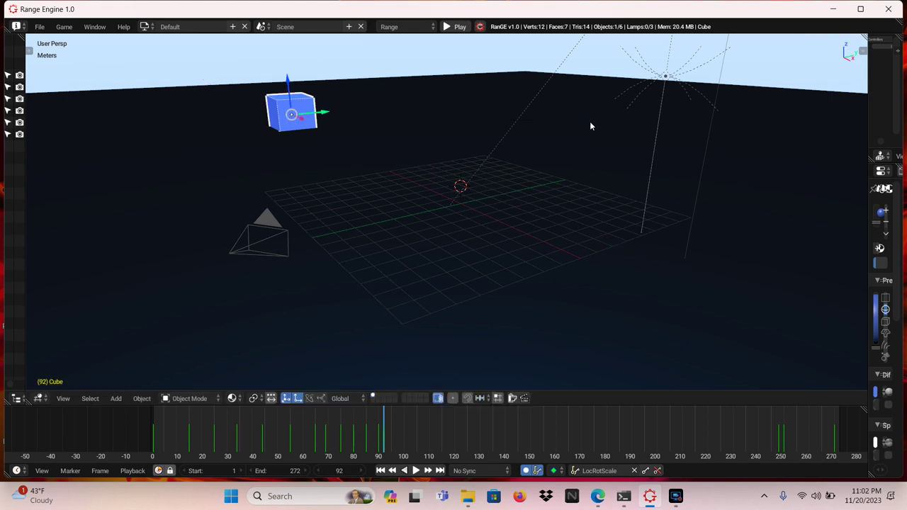
Advance to frame 94 and raise the cube along global Z well above the ground to record a keyframe
{"action": "key", "text": "Right"}
{"action": "key", "text": "Right"}
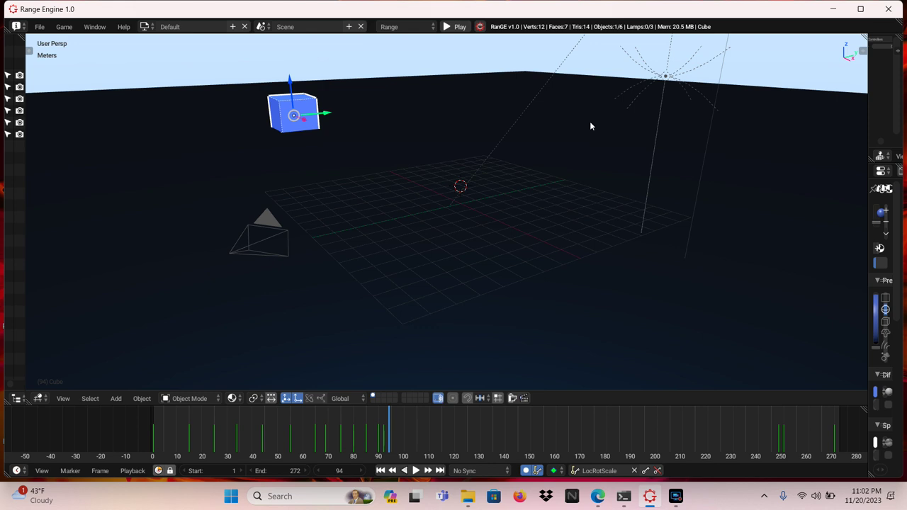
{"action": "key", "text": "g"}
{"action": "key", "text": "z"}
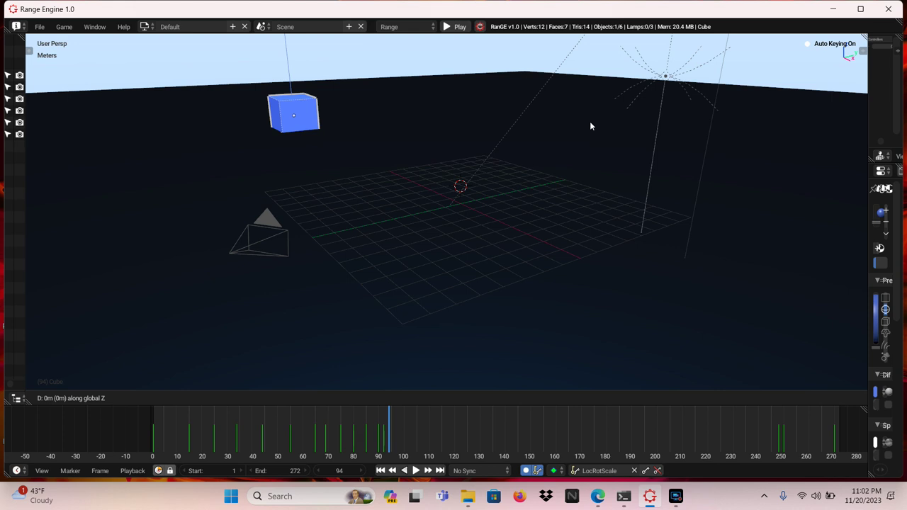
{"action": "left_click", "coordinate": [606, 65]}
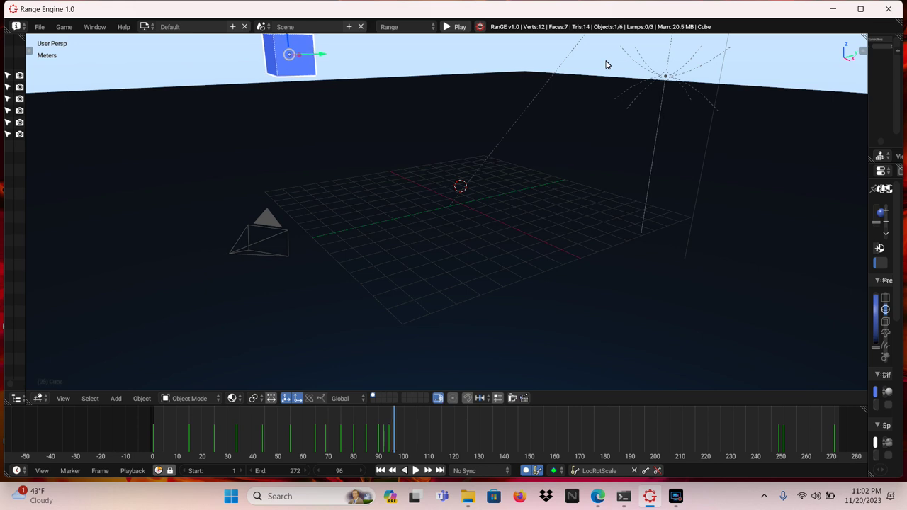
Scale the raised cube down uniformly at frame 96 and lower it along global Z to ground level at frame 105, recording both keyframes
{"action": "key", "text": "s"}
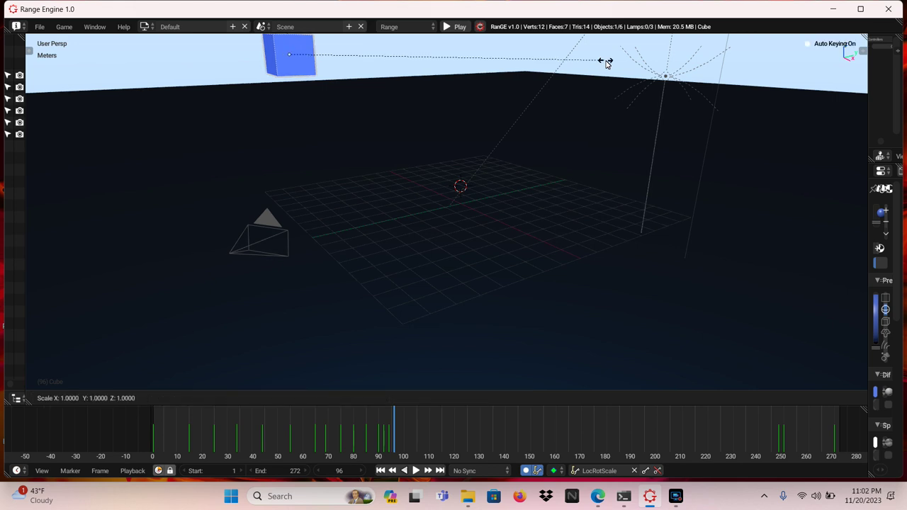
{"action": "left_click", "coordinate": [458, 73]}
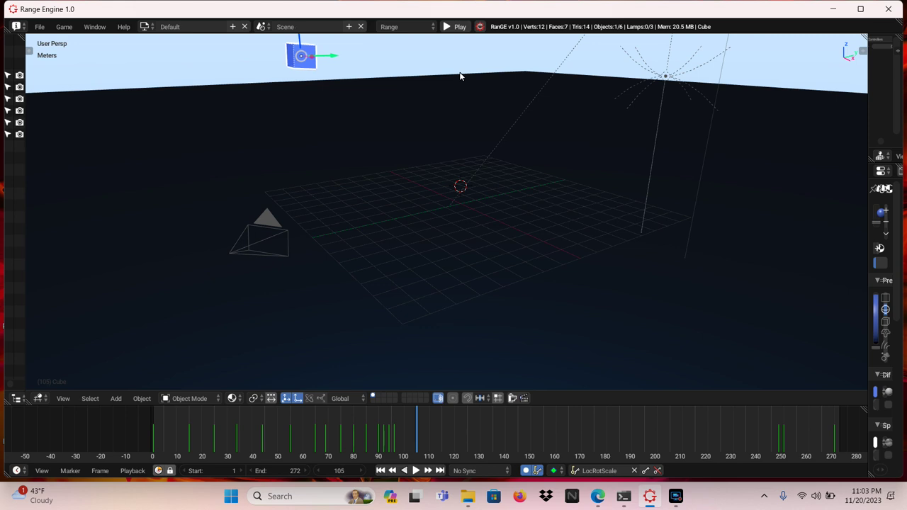
{"action": "key", "text": "g"}
{"action": "key", "text": "z"}
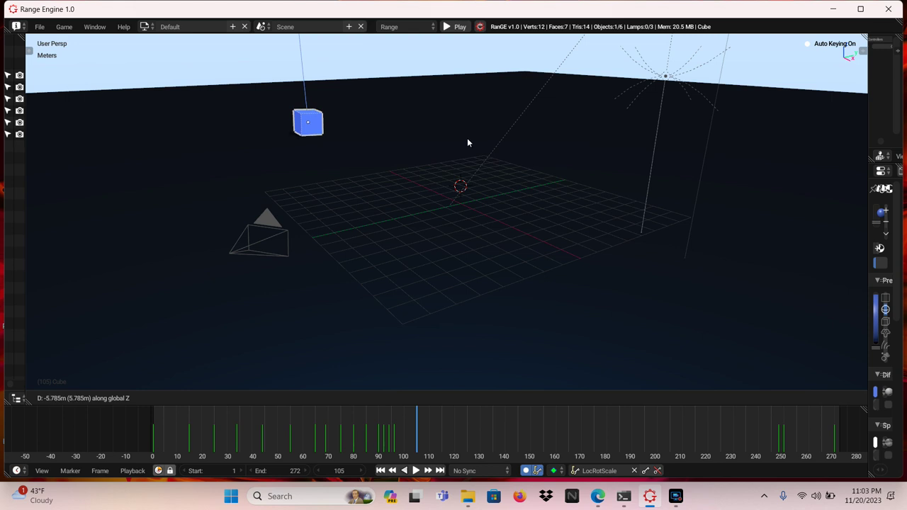
{"action": "left_click", "coordinate": [467, 140]}
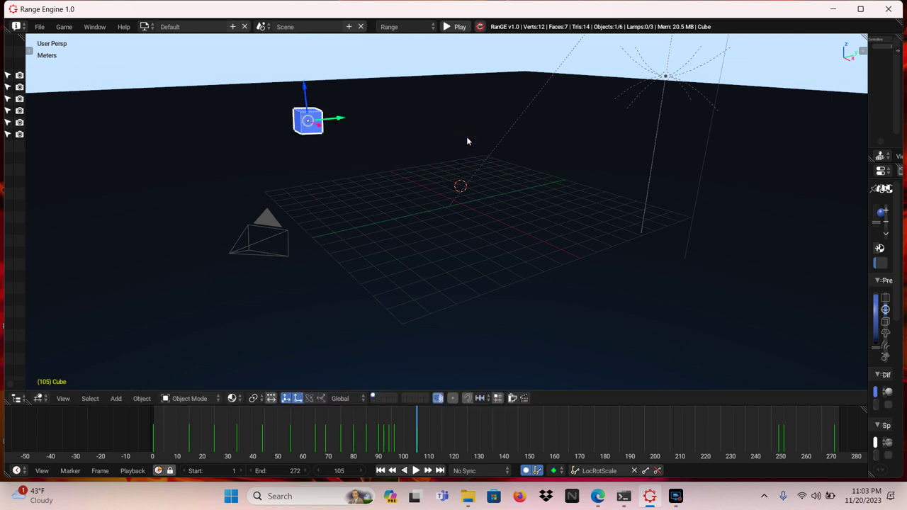
Go back to the start of the timeline and step forward to frame 114 to review the cube's keyframed motion
{"action": "key", "text": "Down"}
{"action": "key", "text": "Down"}
{"action": "key", "text": "Left"}
{"action": "key", "text": "Left"}
{"action": "key", "text": "Left"}
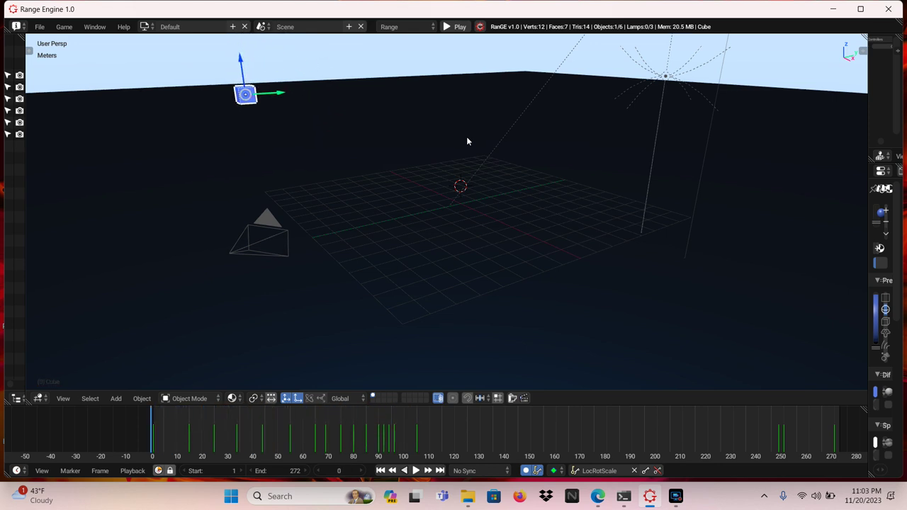
{"action": "key", "text": "Right"}
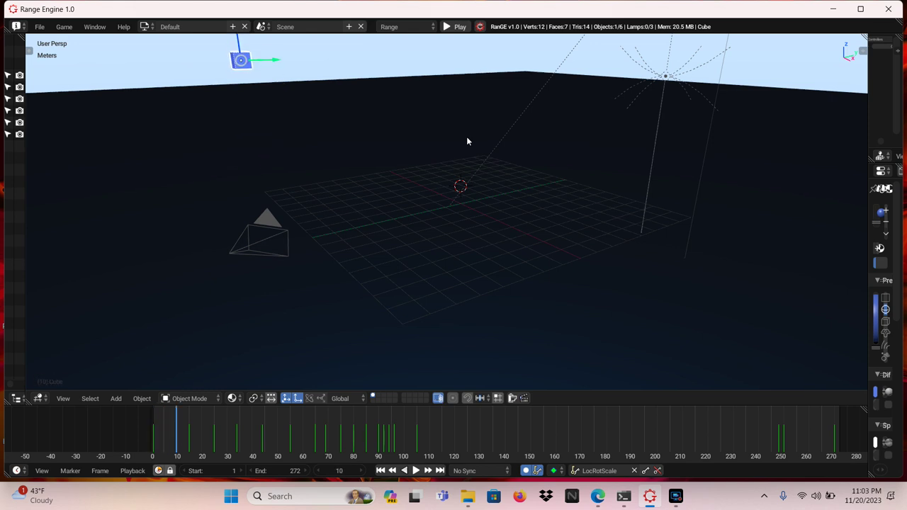
{"action": "key", "text": "Right"}
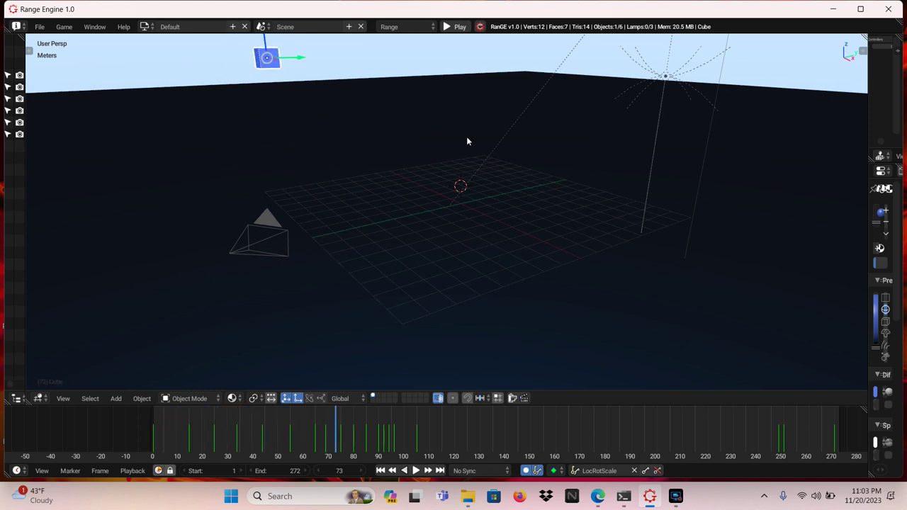
{"action": "key", "text": "Right"}
{"action": "key", "text": "Right"}
{"action": "key", "text": "Right"}
{"action": "key", "text": "Right"}
{"action": "key", "text": "Right"}
{"action": "key", "text": "Right"}
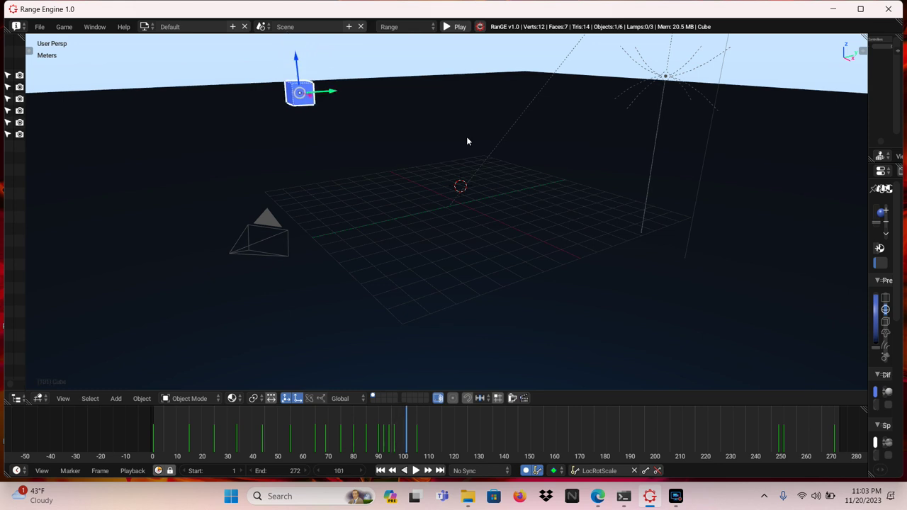
{"action": "key", "text": "Right"}
{"action": "key", "text": "Right"}
{"action": "key", "text": "Right"}
{"action": "key", "text": "Right"}
{"action": "key", "text": "Right"}
{"action": "key", "text": "Right"}
{"action": "key", "text": "Right"}
{"action": "key", "text": "Right"}
{"action": "key", "text": "Right"}
{"action": "key", "text": "Right"}
{"action": "key", "text": "Right"}
{"action": "key", "text": "Right"}
{"action": "key", "text": "Right"}
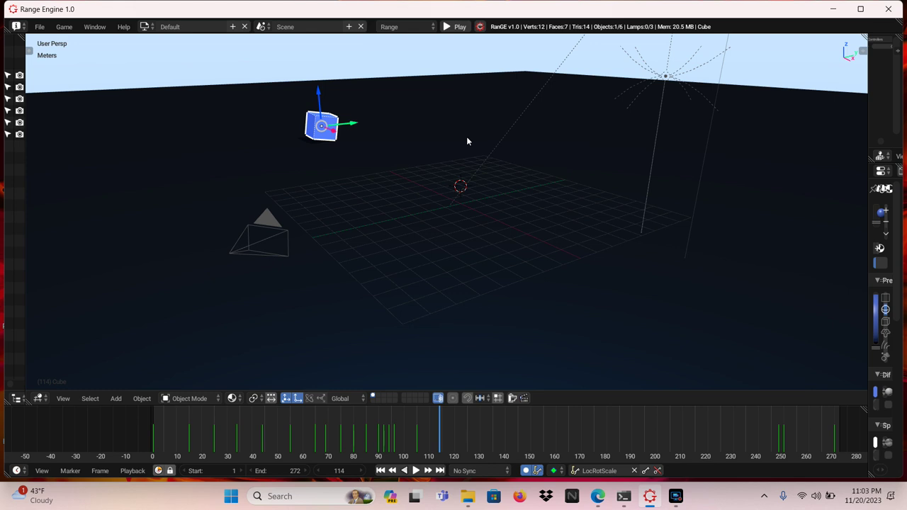
Play the animation from frame 1 to check the cube's full motion, and stop playback past the newest keyframe
{"action": "key", "text": "shift+ctrl+space"}
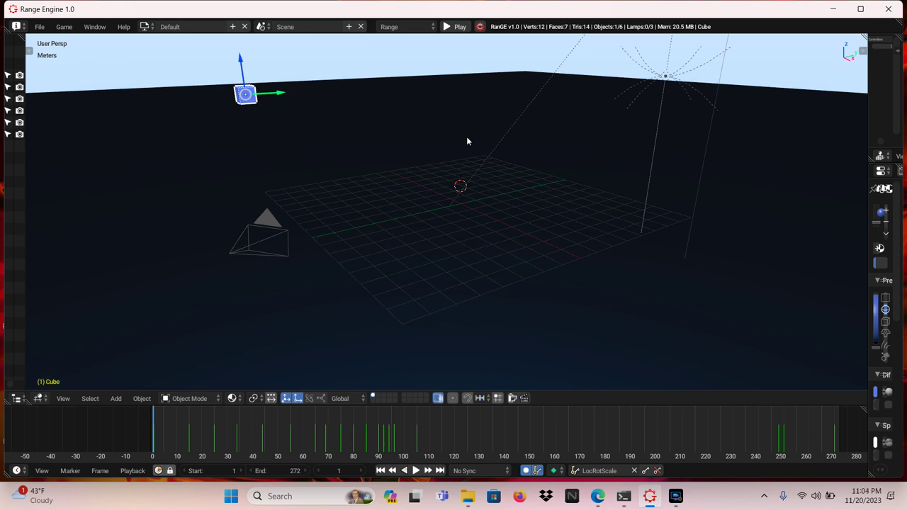
{"action": "key", "text": "space"}
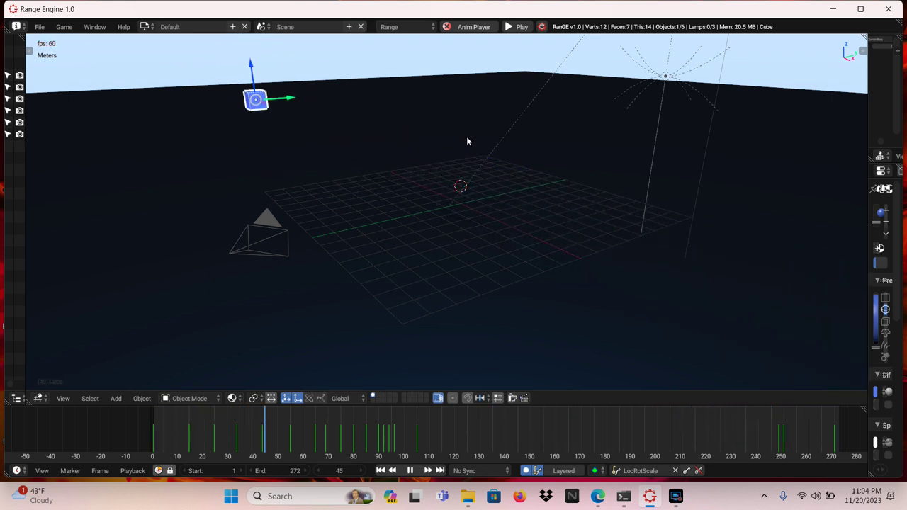
{"action": "key", "text": "space"}
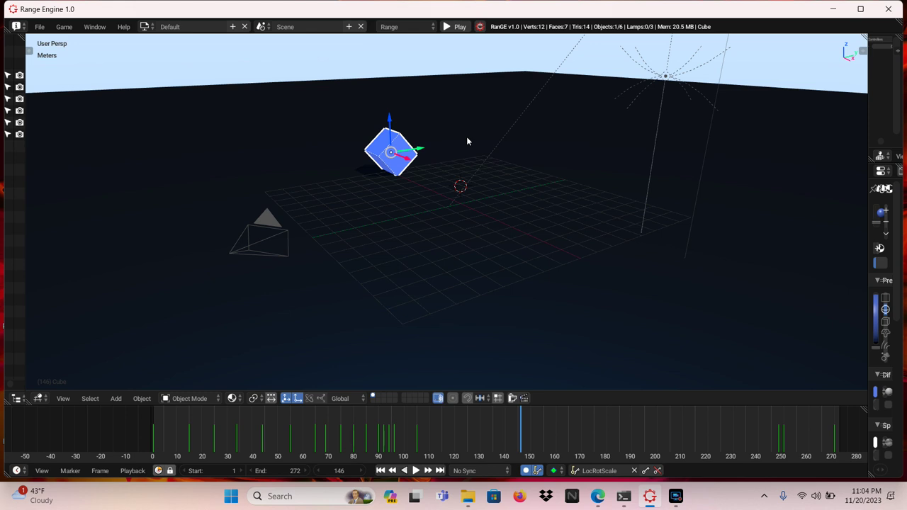
Return to frame 105, delete the cube's keyframe there, and move the cube forward along global Y to record a new one
{"action": "key", "text": "Left"}
{"action": "key", "text": "Left"}
{"action": "key", "text": "Left"}
{"action": "key", "text": "Left"}
{"action": "key", "text": "Left"}
{"action": "key", "text": "Left"}
{"action": "key", "text": "Left"}
{"action": "key", "text": "Left"}
{"action": "key", "text": "Left"}
{"action": "key", "text": "Left"}
{"action": "key", "text": "Left"}
{"action": "key", "text": "Left"}
{"action": "key", "text": "Left"}
{"action": "key", "text": "Left"}
{"action": "key", "text": "Left"}
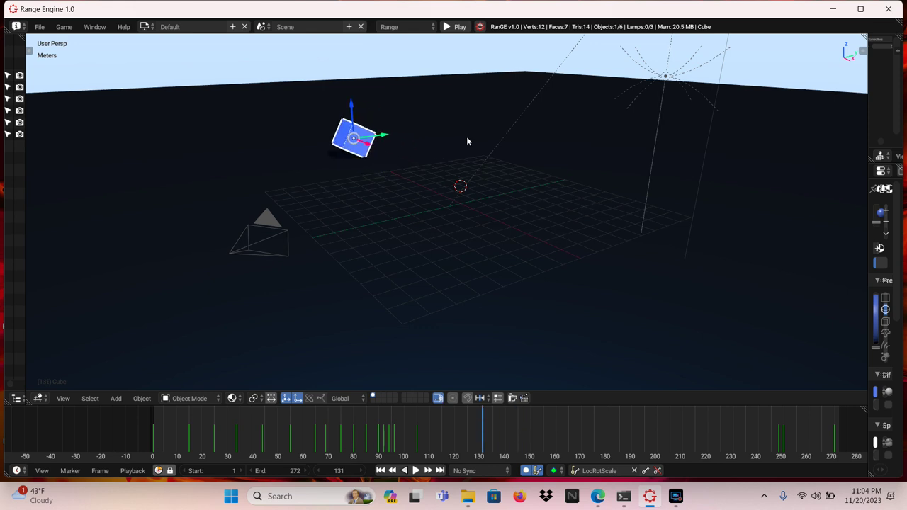
{"action": "key", "text": "Left"}
{"action": "key", "text": "Left"}
{"action": "key", "text": "Left"}
{"action": "key", "text": "Left"}
{"action": "key", "text": "Left"}
{"action": "key", "text": "Left"}
{"action": "key", "text": "Left"}
{"action": "key", "text": "Left"}
{"action": "key", "text": "Left"}
{"action": "key", "text": "Left"}
{"action": "key", "text": "Left"}
{"action": "key", "text": "Left"}
{"action": "key", "text": "Left"}
{"action": "key", "text": "Left"}
{"action": "key", "text": "Left"}
{"action": "key", "text": "Left"}
{"action": "key", "text": "Left"}
{"action": "key", "text": "Left"}
{"action": "key", "text": "Left"}
{"action": "key", "text": "Left"}
{"action": "key", "text": "Left"}
{"action": "key", "text": "Left"}
{"action": "key", "text": "Left"}
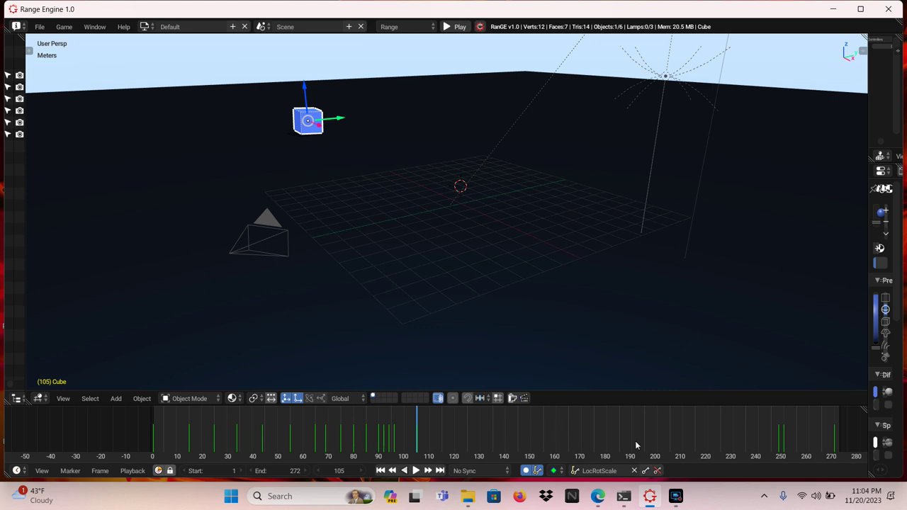
{"action": "left_click", "coordinate": [658, 471]}
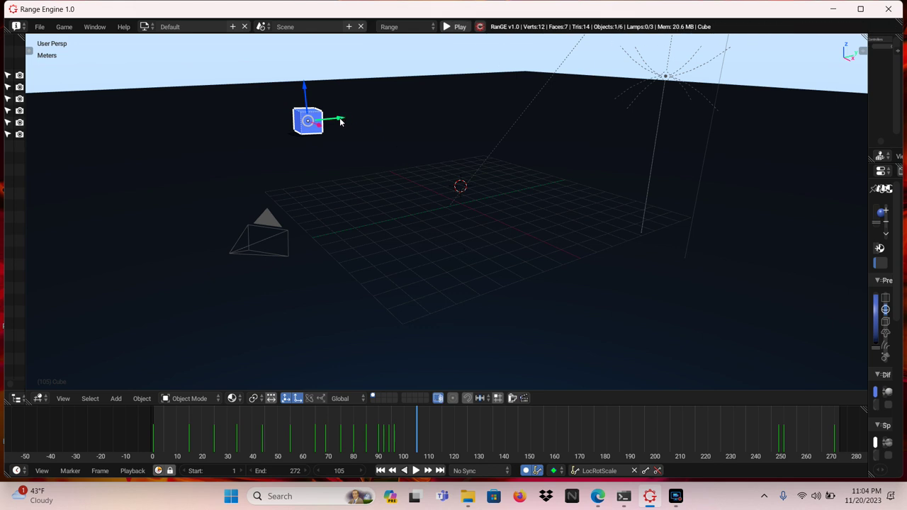
{"action": "left_click_drag", "start_coordinate": [340, 121], "coordinate": [472, 118]}
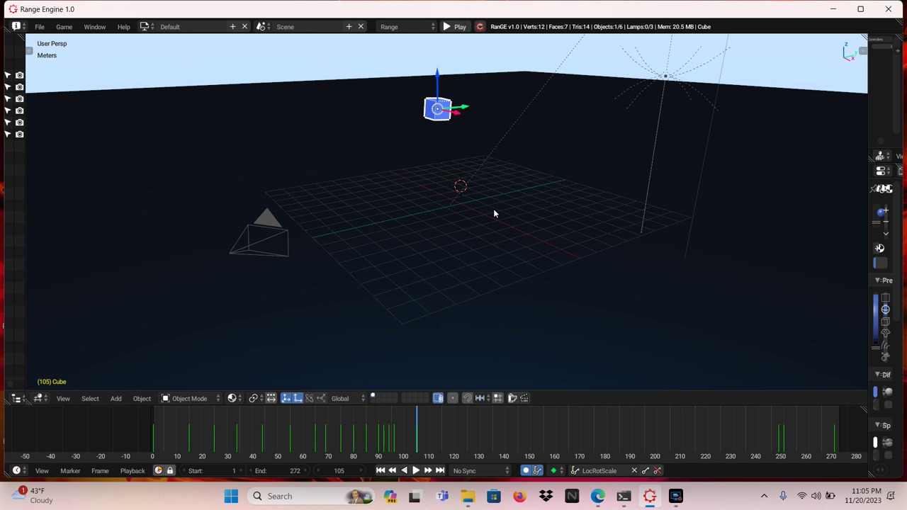
Step back from frame 105 and then forward to frame 238 to examine the cube's motion around and beyond its newest keyframe
{"action": "key", "text": "Left"}
{"action": "key", "text": "Left"}
{"action": "key", "text": "Left"}
{"action": "key", "text": "Left"}
{"action": "key", "text": "Left"}
{"action": "key", "text": "Left"}
{"action": "key", "text": "Left"}
{"action": "key", "text": "Left"}
{"action": "key", "text": "Left"}
{"action": "key", "text": "Left"}
{"action": "key", "text": "Left"}
{"action": "key", "text": "Left"}
{"action": "key", "text": "Left"}
{"action": "key", "text": "Left"}
{"action": "key", "text": "Left"}
{"action": "key", "text": "Left"}
{"action": "key", "text": "Left"}
{"action": "key", "text": "Left"}
{"action": "key", "text": "Right"}
{"action": "key", "text": "Right"}
{"action": "key", "text": "Right"}
{"action": "key", "text": "Right"}
{"action": "key", "text": "Right"}
{"action": "key", "text": "Right"}
{"action": "key", "text": "Right"}
{"action": "key", "text": "Right"}
{"action": "key", "text": "Right"}
{"action": "key", "text": "Right"}
{"action": "key", "text": "Right"}
{"action": "key", "text": "Right"}
{"action": "key", "text": "Right"}
{"action": "key", "text": "Right"}
{"action": "key", "text": "Right"}
{"action": "key", "text": "Right"}
{"action": "key", "text": "Right"}
{"action": "key", "text": "Right"}
{"action": "key", "text": "Right"}
{"action": "key", "text": "Right"}
{"action": "key", "text": "Right"}
{"action": "key", "text": "Right"}
{"action": "key", "text": "Right"}
{"action": "key", "text": "Right"}
{"action": "key", "text": "Right"}
{"action": "key", "text": "Right"}
{"action": "key", "text": "Right"}
{"action": "key", "text": "Right"}
{"action": "key", "text": "Right"}
{"action": "key", "text": "Right"}
{"action": "key", "text": "Right"}
{"action": "key", "text": "Right"}
{"action": "key", "text": "Right"}
{"action": "key", "text": "Right"}
{"action": "key", "text": "Right"}
{"action": "key", "text": "Right"}
{"action": "key", "text": "Right"}
{"action": "key", "text": "Right"}
{"action": "key", "text": "Right"}
{"action": "key", "text": "Right"}
{"action": "key", "text": "Right"}
{"action": "key", "text": "Right"}
{"action": "key", "text": "Right"}
{"action": "key", "text": "Right"}
{"action": "key", "text": "Right"}
{"action": "key", "text": "Right"}
{"action": "key", "text": "Right"}
{"action": "key", "text": "Right"}
{"action": "key", "text": "Right"}
{"action": "key", "text": "Right"}
{"action": "key", "text": "Right"}
{"action": "key", "text": "Right"}
{"action": "key", "text": "Right"}
{"action": "key", "text": "Right"}
{"action": "key", "text": "Right"}
{"action": "key", "text": "Right"}
{"action": "key", "text": "Right"}
{"action": "key", "text": "Right"}
{"action": "key", "text": "Right"}
{"action": "key", "text": "Right"}
{"action": "key", "text": "Right"}
{"action": "key", "text": "Right"}
{"action": "key", "text": "Right"}
{"action": "key", "text": "Right"}
{"action": "key", "text": "Right"}
{"action": "key", "text": "Right"}
{"action": "key", "text": "Right"}
{"action": "key", "text": "Right"}
{"action": "key", "text": "Right"}
{"action": "key", "text": "Right"}
{"action": "key", "text": "Right"}
{"action": "key", "text": "Right"}
{"action": "key", "text": "Right"}
{"action": "key", "text": "Right"}
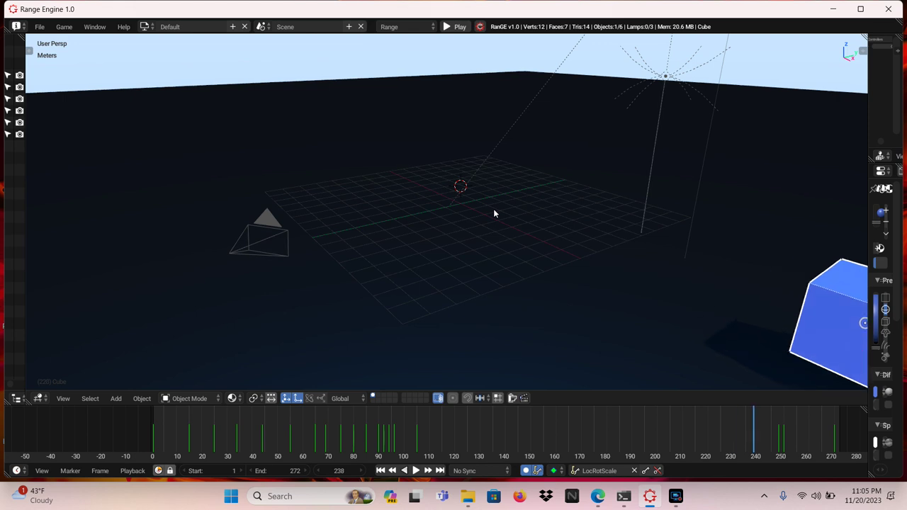
Return to frame 114 and move the cube in the negative global Y direction to record a new keyframe
{"action": "key", "text": "Left"}
{"action": "key", "text": "Left"}
{"action": "key", "text": "Left"}
{"action": "key", "text": "Left"}
{"action": "key", "text": "Left"}
{"action": "key", "text": "Left"}
{"action": "key", "text": "Left"}
{"action": "key", "text": "Left"}
{"action": "key", "text": "Left"}
{"action": "key", "text": "Left"}
{"action": "key", "text": "Left"}
{"action": "key", "text": "Left"}
{"action": "key", "text": "Left"}
{"action": "key", "text": "Left"}
{"action": "key", "text": "Left"}
{"action": "key", "text": "Left"}
{"action": "key", "text": "Left"}
{"action": "key", "text": "Left"}
{"action": "key", "text": "Left"}
{"action": "key", "text": "Left"}
{"action": "key", "text": "Left"}
{"action": "key", "text": "Left"}
{"action": "key", "text": "Left"}
{"action": "key", "text": "Left"}
{"action": "key", "text": "Left"}
{"action": "key", "text": "Left"}
{"action": "key", "text": "Left"}
{"action": "key", "text": "Left"}
{"action": "key", "text": "Left"}
{"action": "key", "text": "Left"}
{"action": "key", "text": "Left"}
{"action": "key", "text": "Left"}
{"action": "key", "text": "Left"}
{"action": "key", "text": "Left"}
{"action": "key", "text": "Left"}
{"action": "key", "text": "Left"}
{"action": "key", "text": "Left"}
{"action": "key", "text": "Left"}
{"action": "key", "text": "Left"}
{"action": "key", "text": "Left"}
{"action": "key", "text": "Left"}
{"action": "key", "text": "Left"}
{"action": "key", "text": "Left"}
{"action": "key", "text": "Left"}
{"action": "key", "text": "Left"}
{"action": "key", "text": "Left"}
{"action": "key", "text": "Left"}
{"action": "key", "text": "Left"}
{"action": "key", "text": "Left"}
{"action": "key", "text": "Left"}
{"action": "key", "text": "Left"}
{"action": "key", "text": "Left"}
{"action": "key", "text": "Left"}
{"action": "key", "text": "Left"}
{"action": "key", "text": "Left"}
{"action": "key", "text": "Left"}
{"action": "key", "text": "Left"}
{"action": "key", "text": "Left"}
{"action": "key", "text": "Left"}
{"action": "key", "text": "Left"}
{"action": "key", "text": "Left"}
{"action": "key", "text": "Left"}
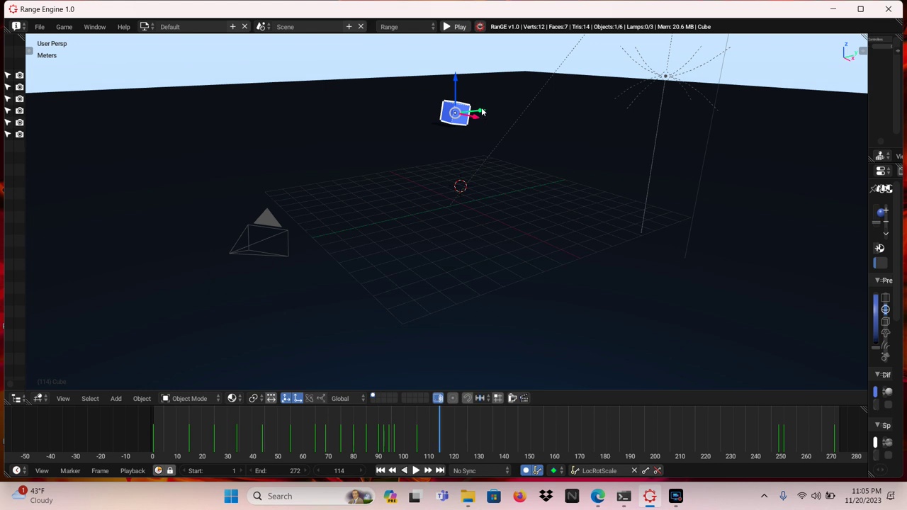
{"action": "left_click_drag", "start_coordinate": [480, 110], "coordinate": [181, 234]}
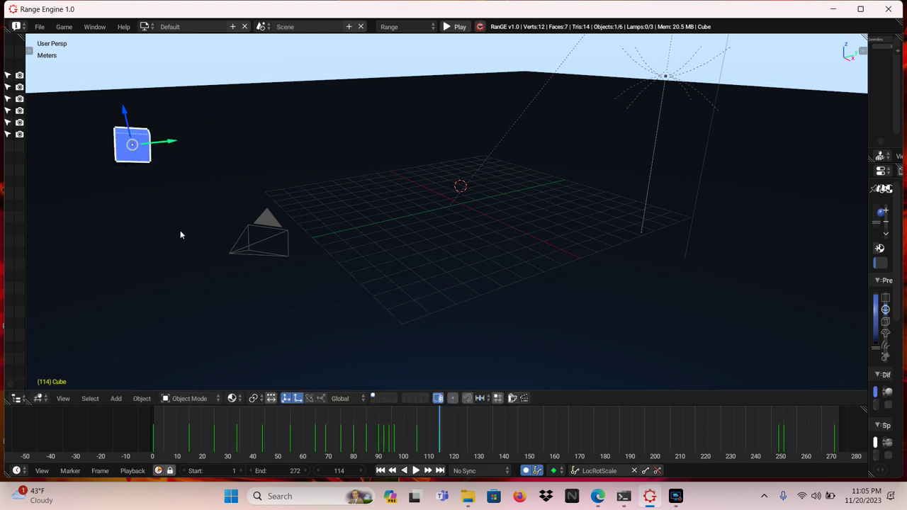
Move the cube along positive global Y at frame 126 and negative global Y at frame 135, recording both keyframes
{"action": "key", "text": "space"}
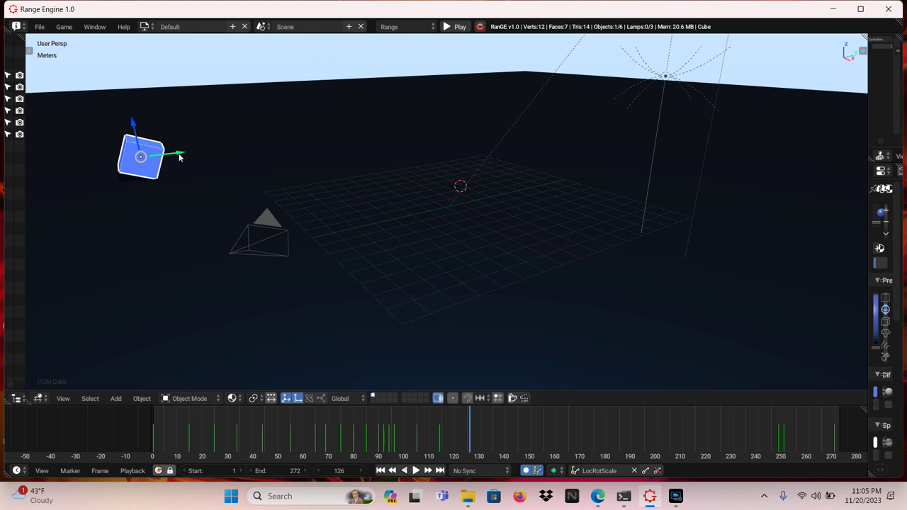
{"action": "left_click_drag", "start_coordinate": [180, 155], "coordinate": [432, 93]}
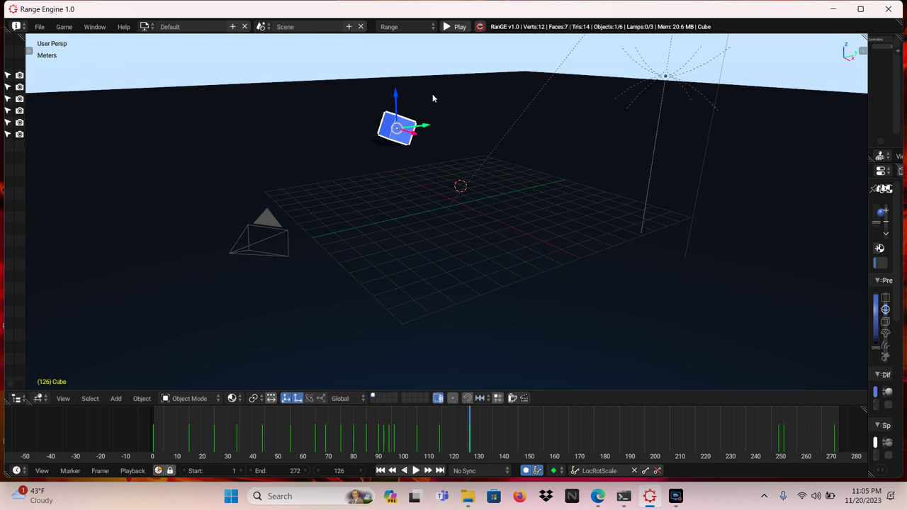
{"action": "key", "text": "space"}
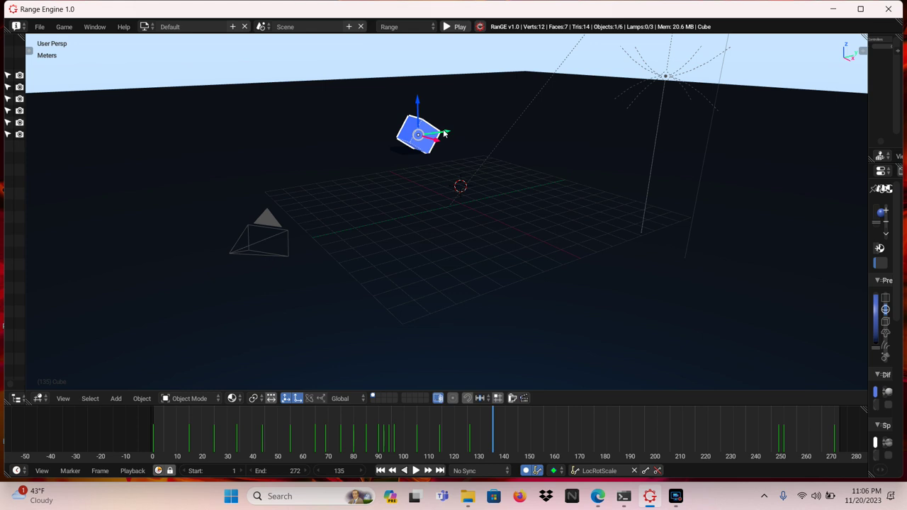
{"action": "left_click_drag", "start_coordinate": [443, 132], "coordinate": [254, 216]}
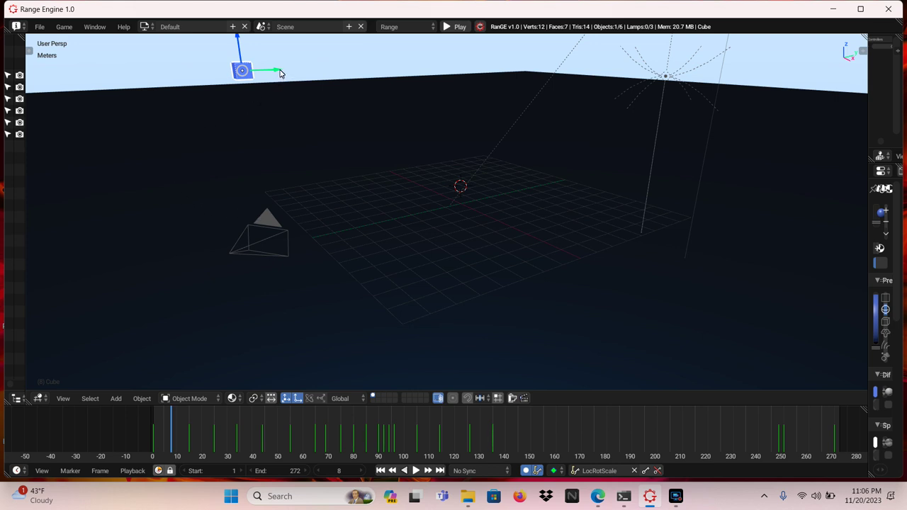
At frame 8, move the cube in the negative global Y direction to record an additional keyframe early in the animation
{"action": "left_click_drag", "start_coordinate": [279, 73], "coordinate": [165, 118]}
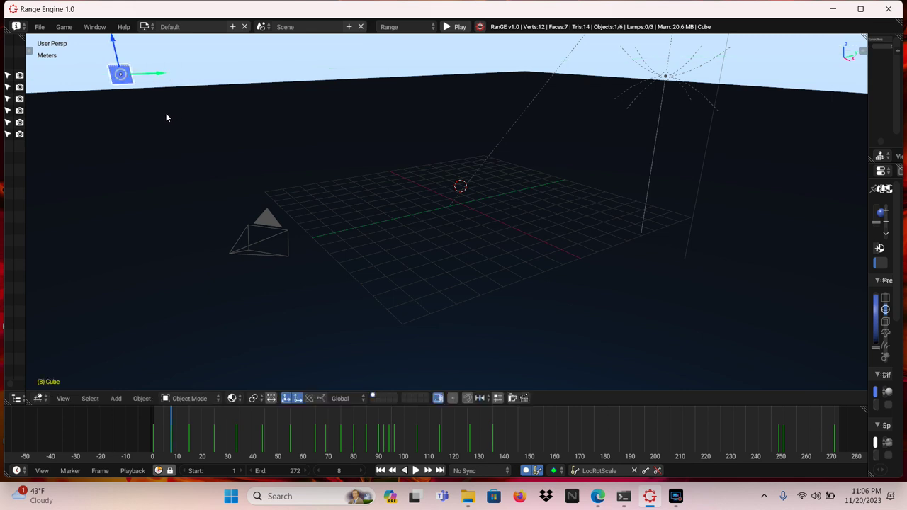
Rotate the cube 90 degrees about the global X axis at frame 12, recording a keyframe
{"action": "key", "text": "Right"}
{"action": "key", "text": "Right"}
{"action": "key", "text": "Right"}
{"action": "key", "text": "Right"}
{"action": "key", "text": "Right"}
{"action": "key", "text": "Right"}
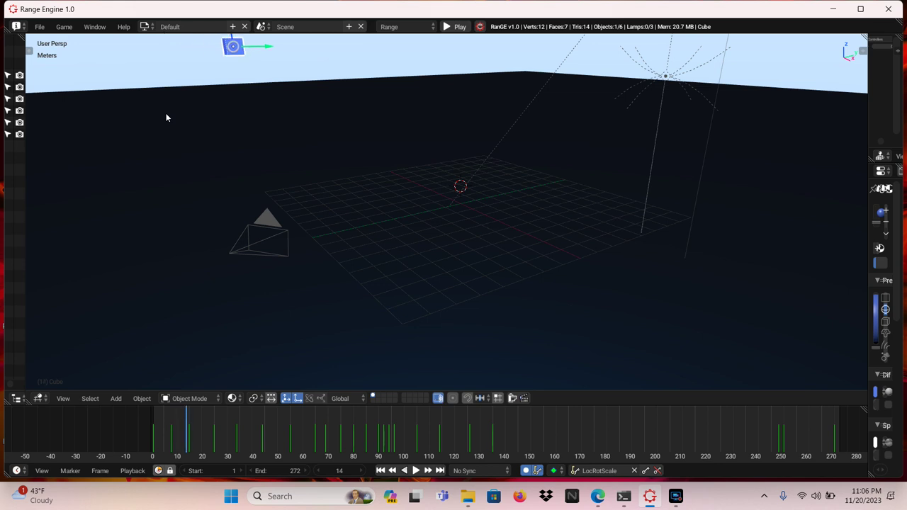
{"action": "key", "text": "Right"}
{"action": "key", "text": "Left"}
{"action": "key", "text": "Left"}
{"action": "key", "text": "Left"}
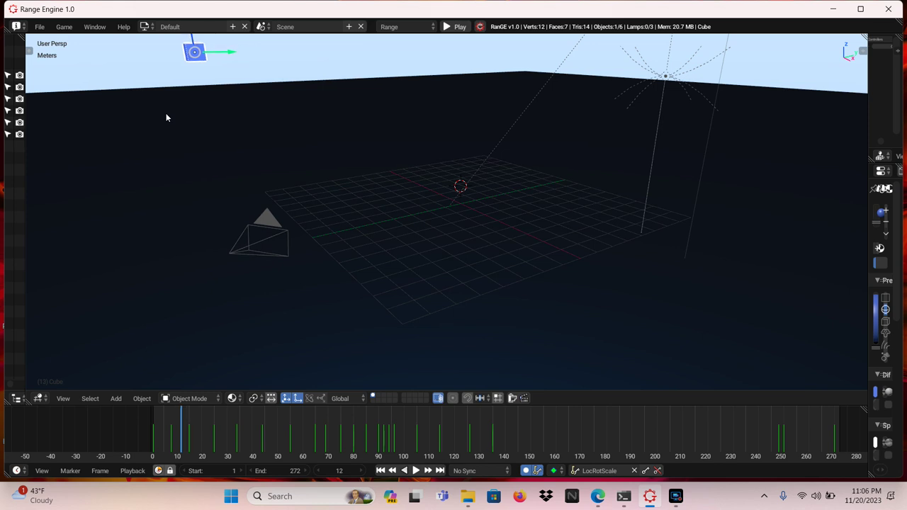
{"action": "key", "text": "r"}
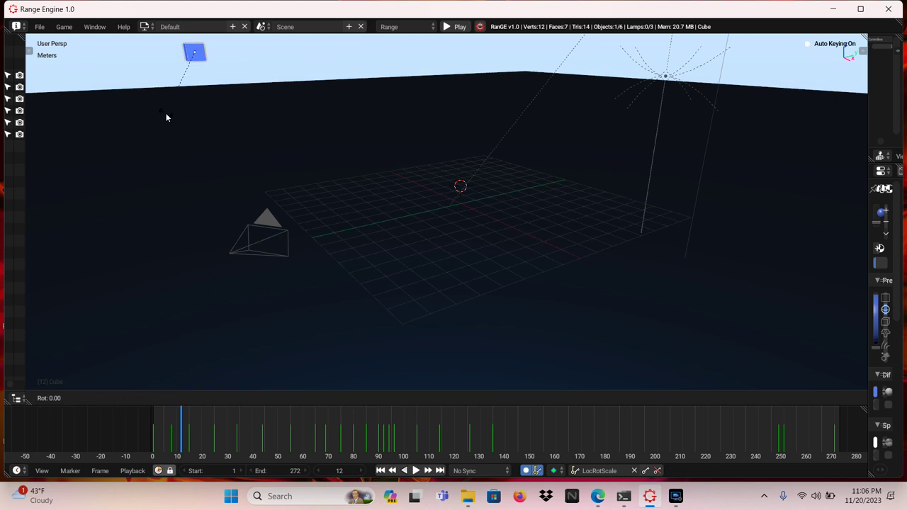
{"action": "key", "text": "x"}
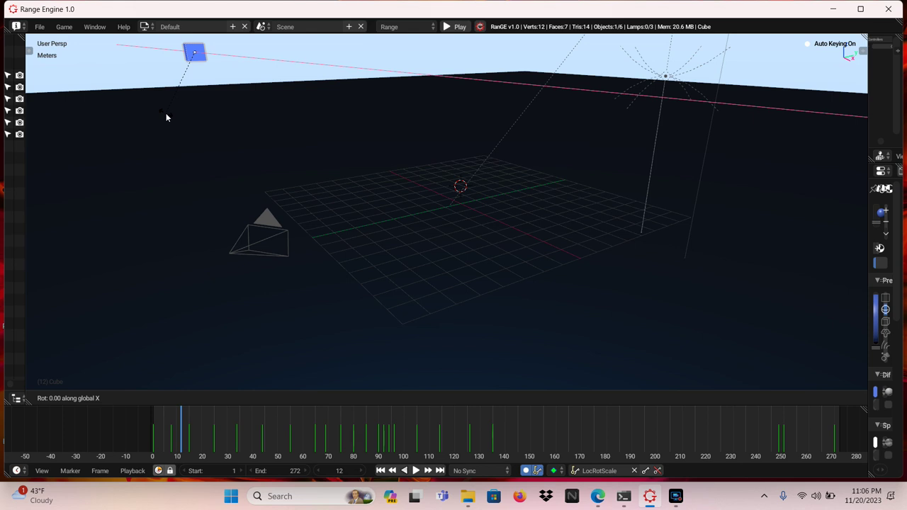
{"action": "type", "text": "90"}
{"action": "left_click", "coordinate": [166, 114]}
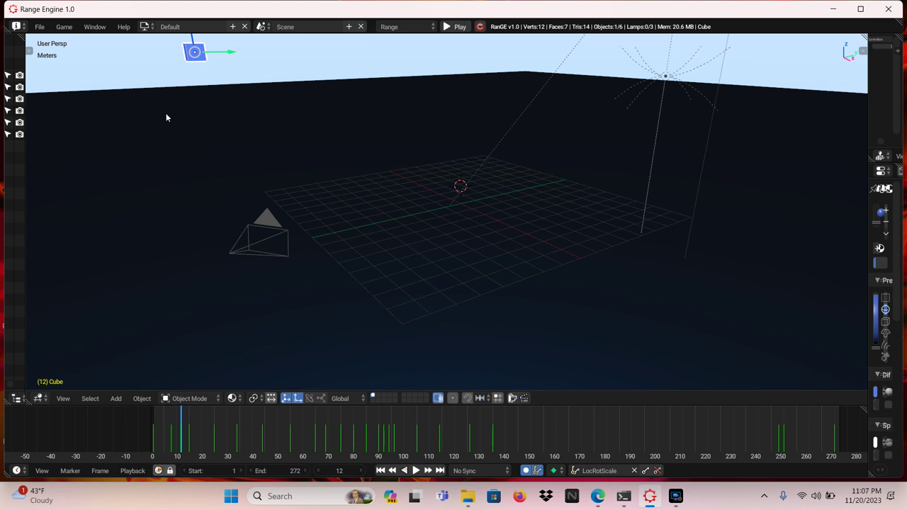
Rotate the cube 90 degrees about the global Y axis at frame 19, recording a keyframe
{"action": "key", "text": "Right"}
{"action": "key", "text": "Right"}
{"action": "key", "text": "Right"}
{"action": "key", "text": "Right"}
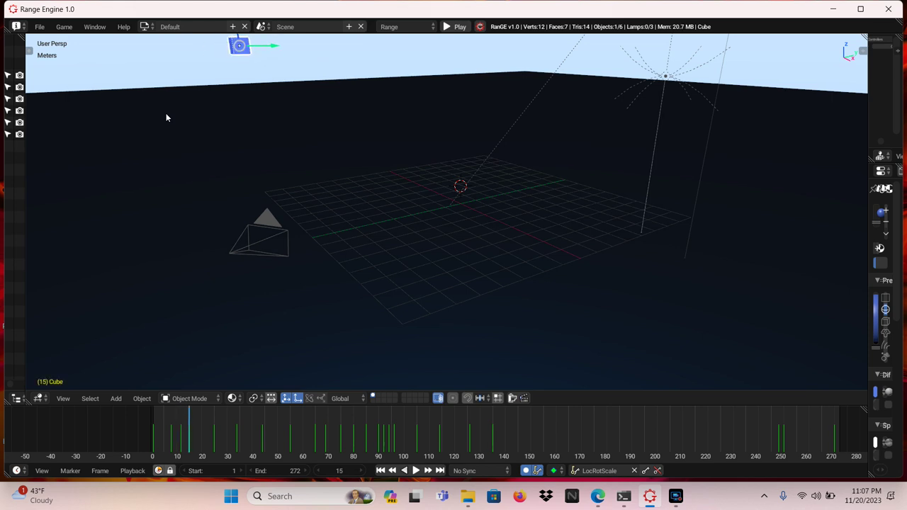
{"action": "key", "text": "Right"}
{"action": "key", "text": "Right"}
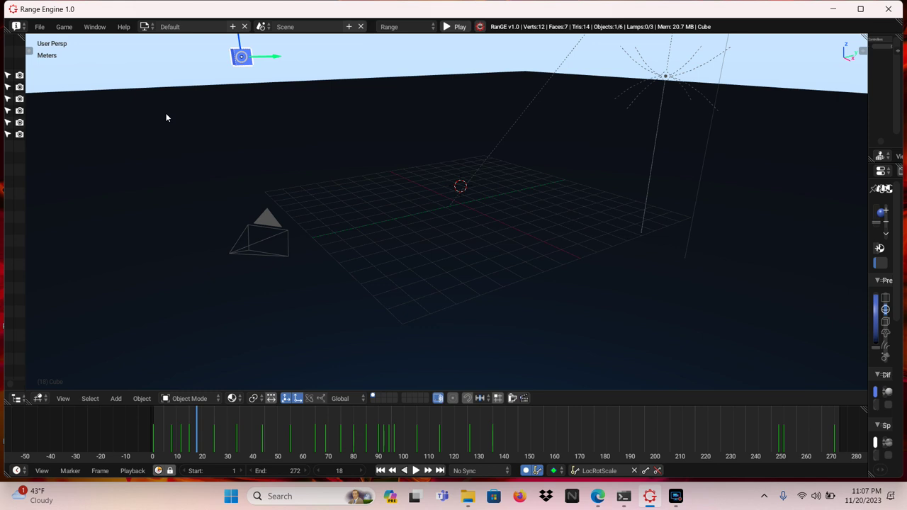
{"action": "key", "text": "Right"}
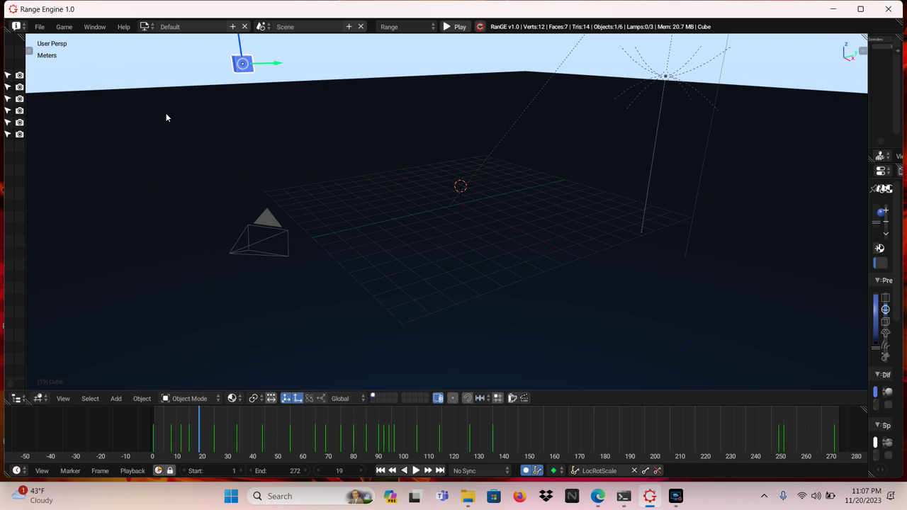
{"action": "key", "text": "r"}
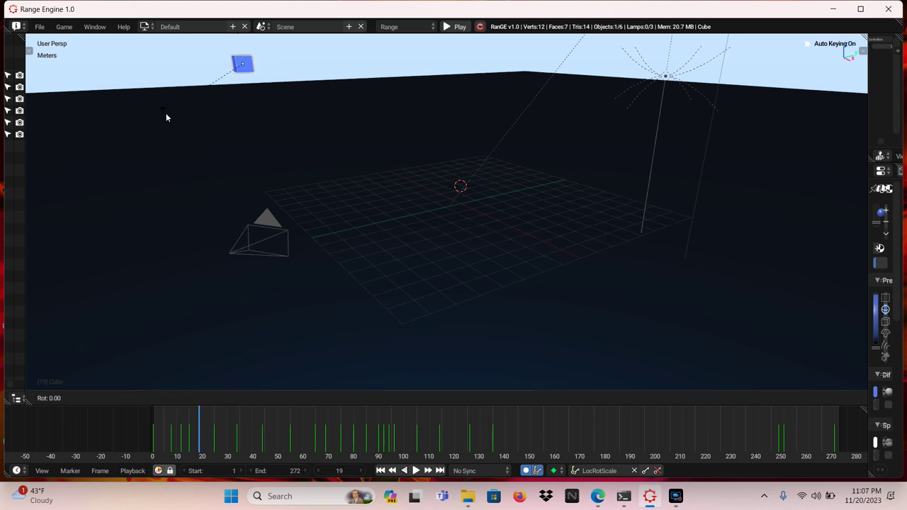
{"action": "key", "text": "y"}
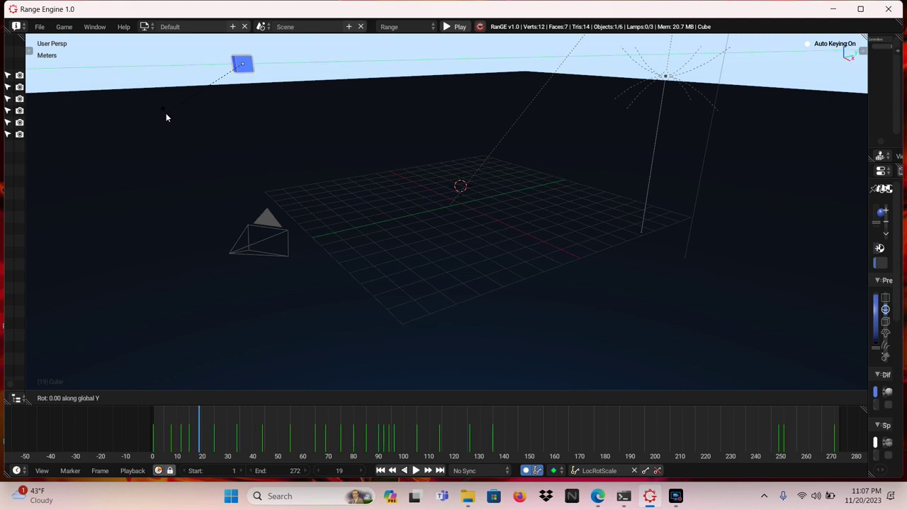
{"action": "type", "text": "90"}
{"action": "left_click", "coordinate": [166, 115]}
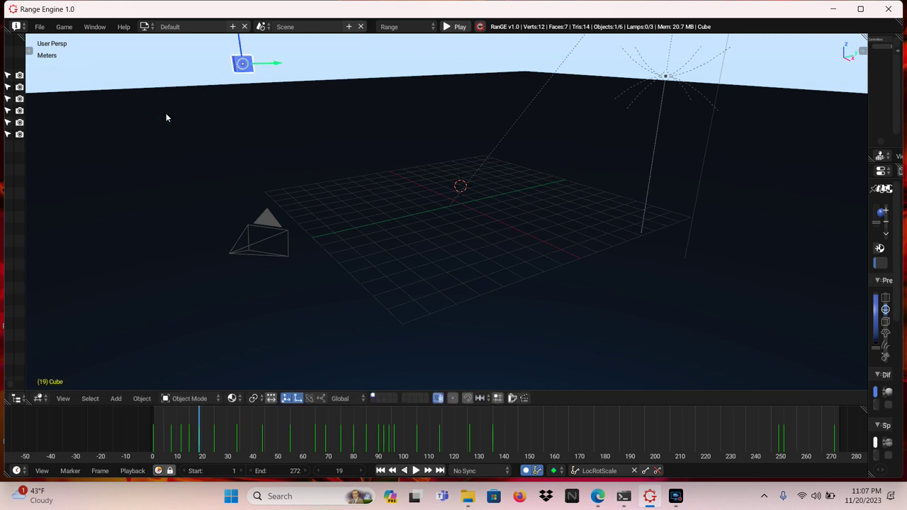
At frame 21, rotate the cube 90 degrees about the global Z axis to record a keyframe
{"action": "key", "text": "Right"}
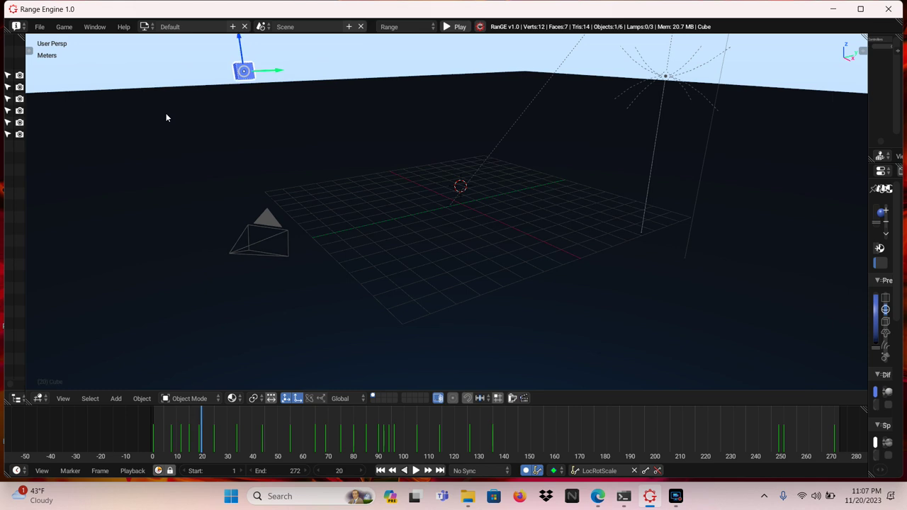
{"action": "key", "text": "Right"}
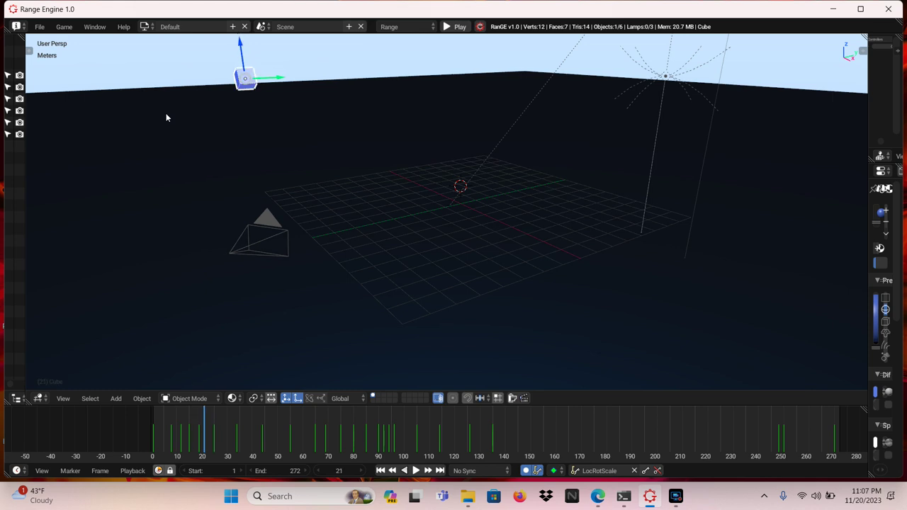
{"action": "key", "text": "r"}
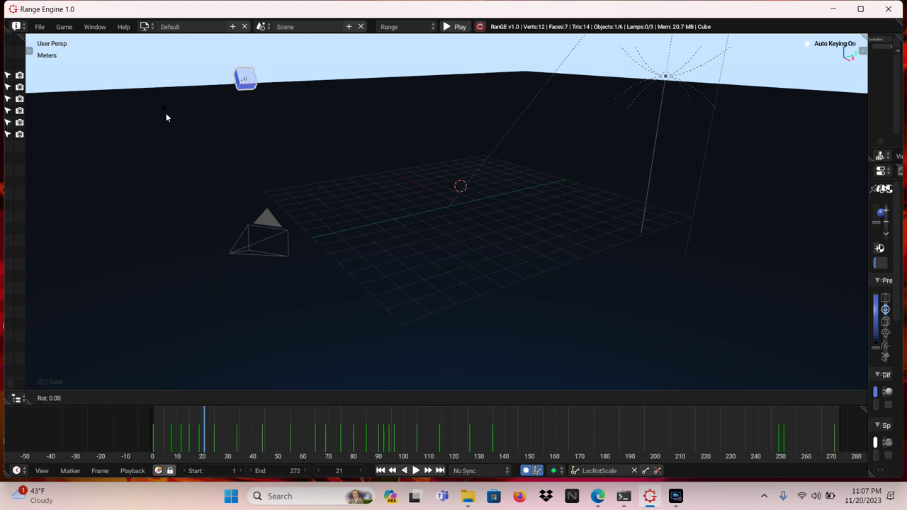
{"action": "key", "text": "z"}
{"action": "type", "text": "9"}
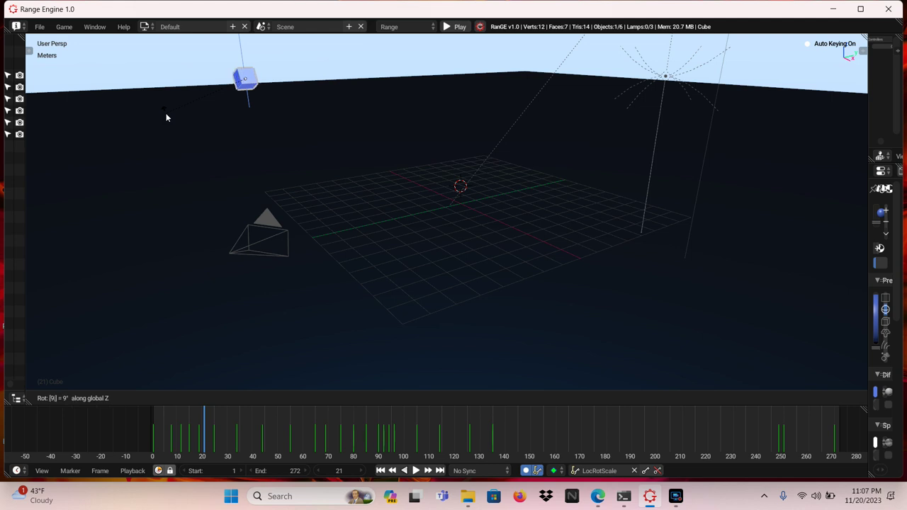
{"action": "type", "text": "0"}
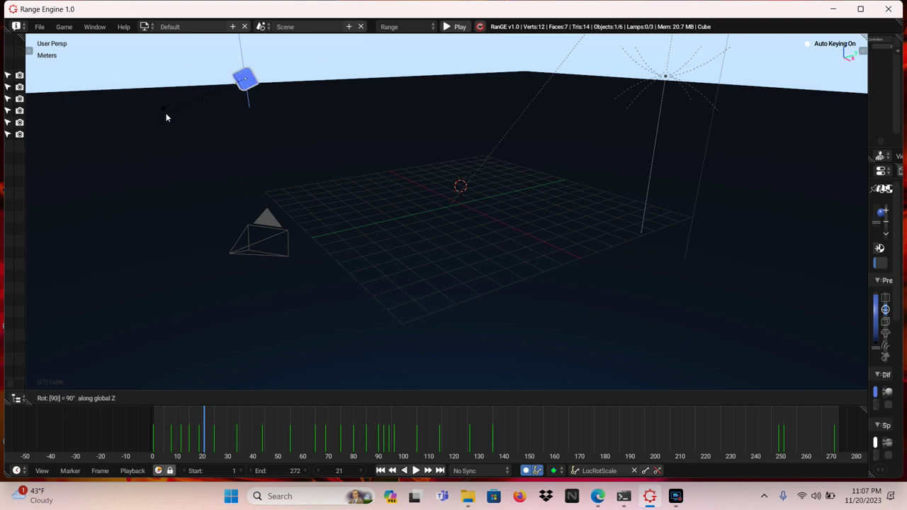
{"action": "left_click", "coordinate": [166, 117]}
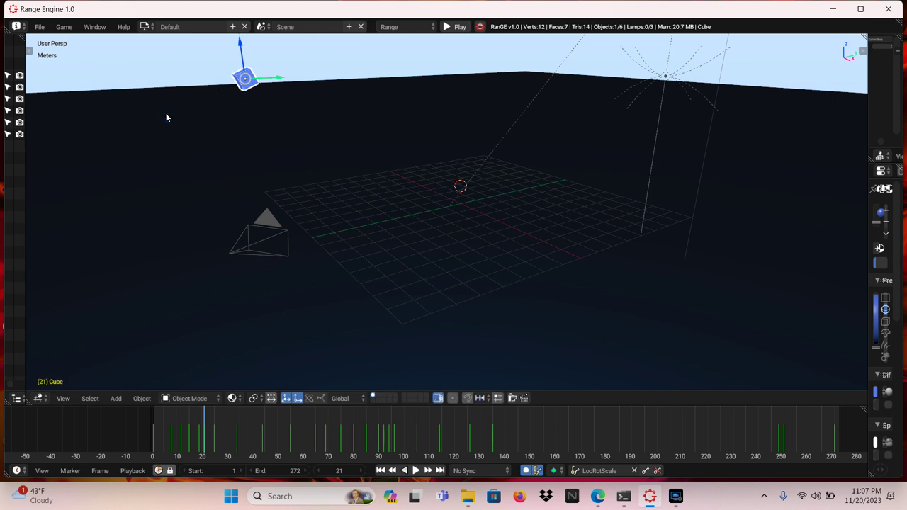
Rotate the cube -90 degrees around the viewing axis at frame 23, recording a keyframe
{"action": "key", "text": "Right"}
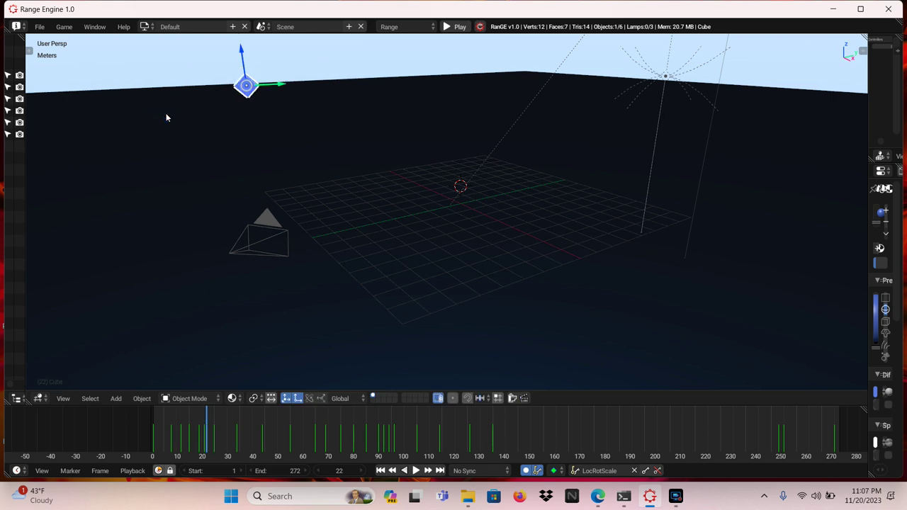
{"action": "key", "text": "Right"}
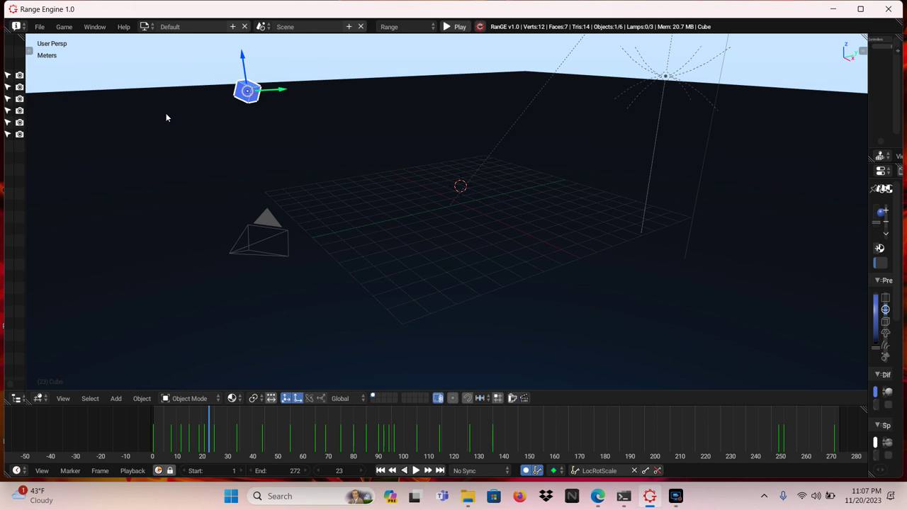
{"action": "key", "text": "r"}
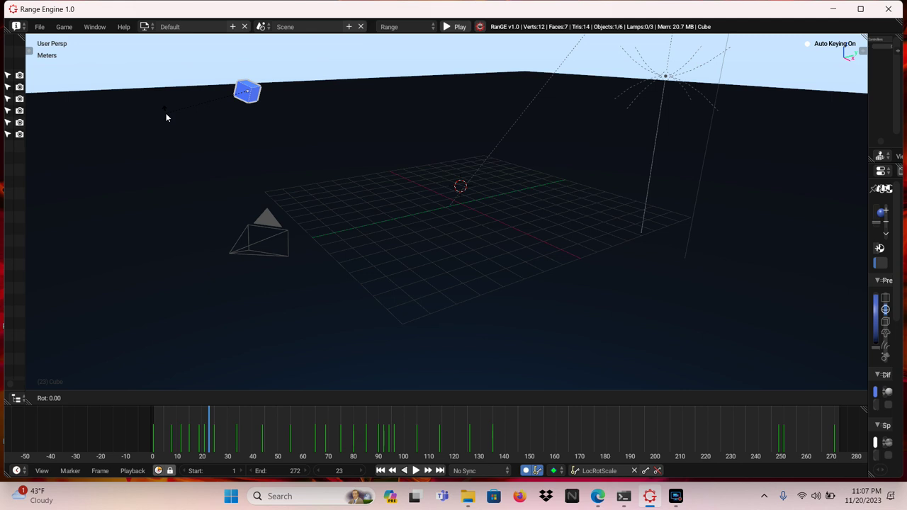
{"action": "type", "text": "-90"}
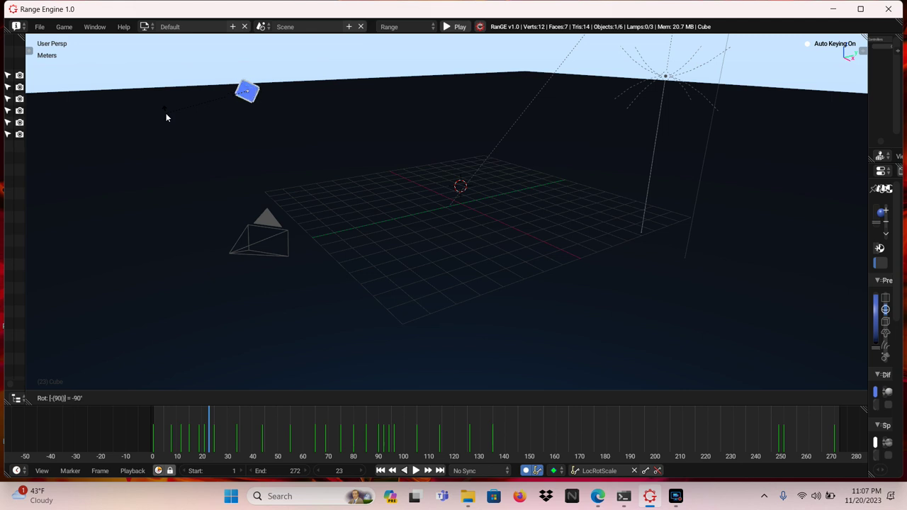
{"action": "left_click", "coordinate": [166, 114]}
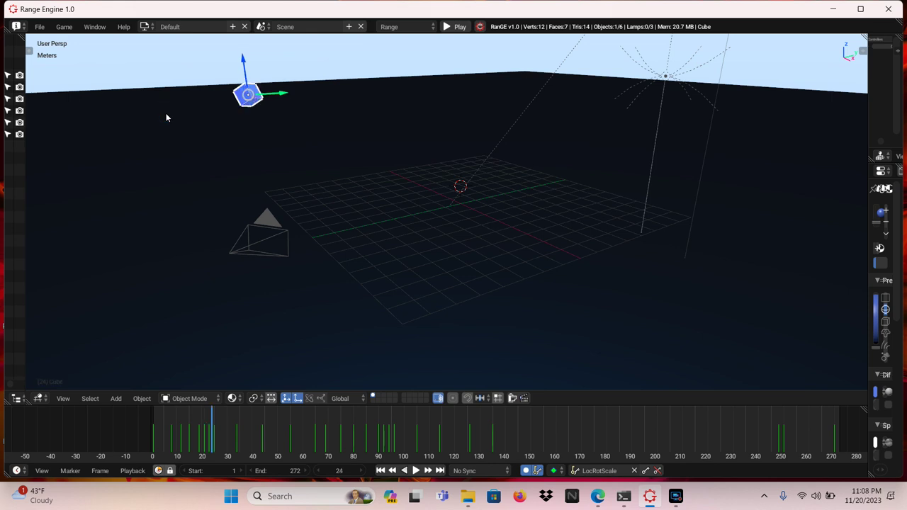
Go to frame 29 and rotate the cube 90 degrees around the viewing axis to record a keyframe
{"action": "key", "text": "Up"}
{"action": "key", "text": "Left"}
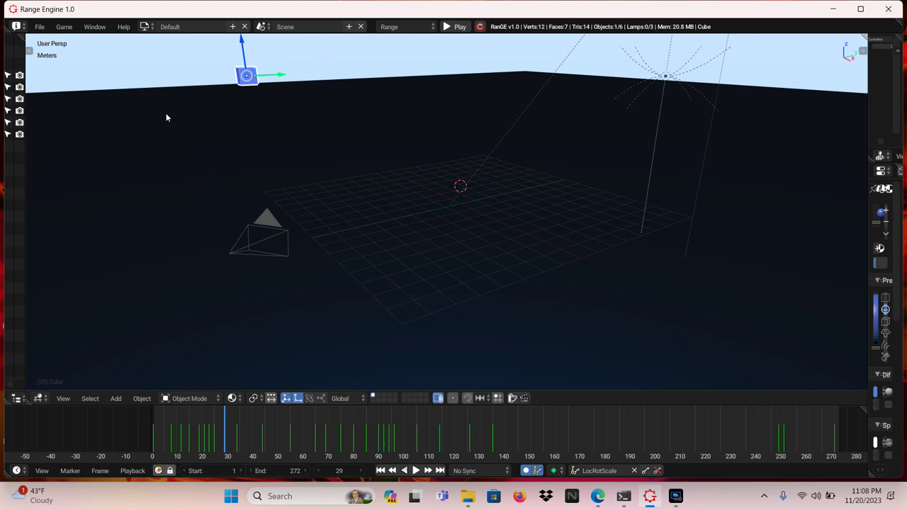
{"action": "key", "text": "r"}
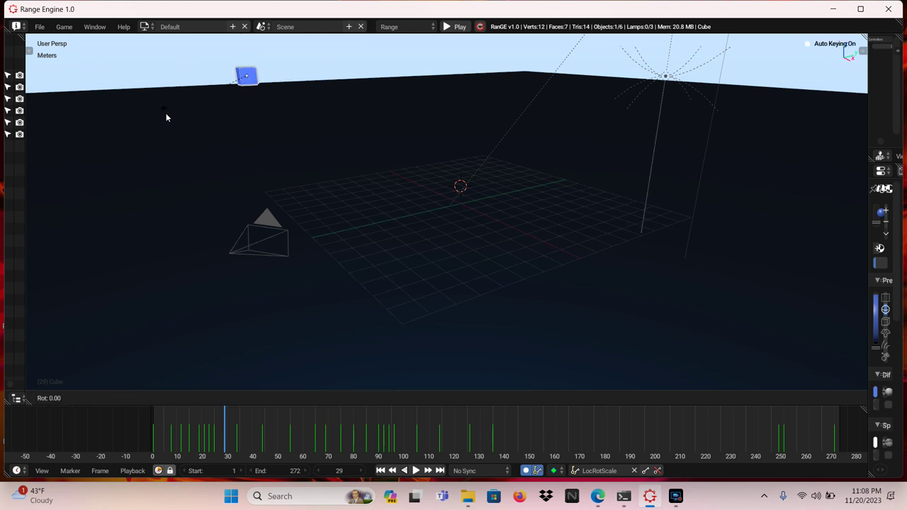
{"action": "key", "text": "9"}
{"action": "key", "text": "0"}
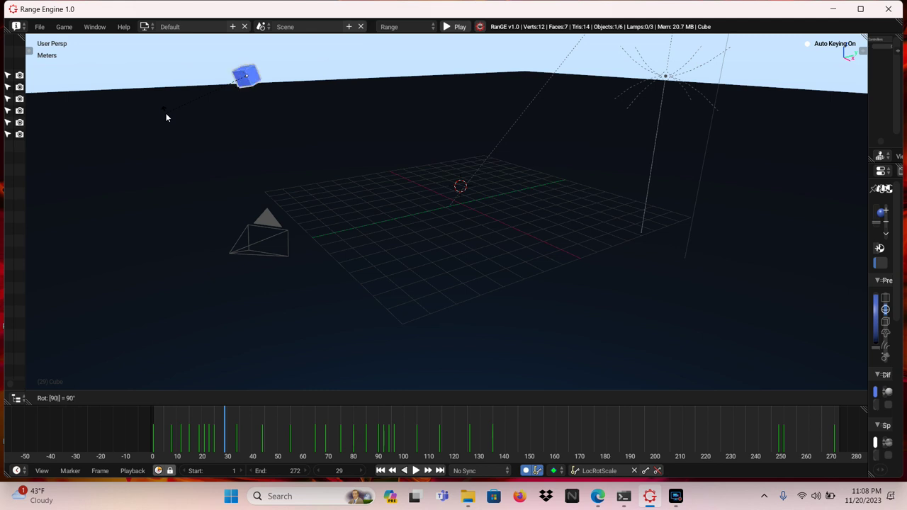
{"action": "left_click", "coordinate": [165, 113]}
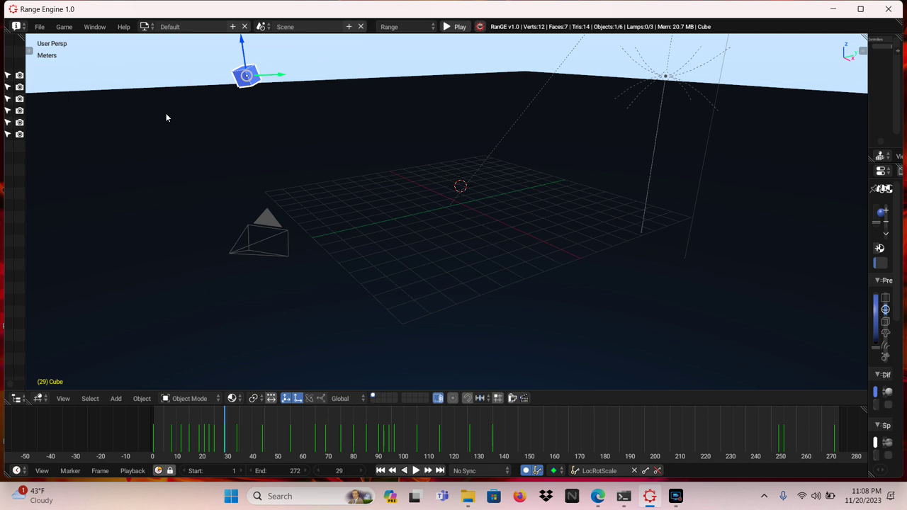
Step a few frames past frame 29 and back to frame 12 to examine the cube's new rotations
{"action": "key", "text": "Right"}
{"action": "key", "text": "Right"}
{"action": "key", "text": "Right"}
{"action": "key", "text": "Left"}
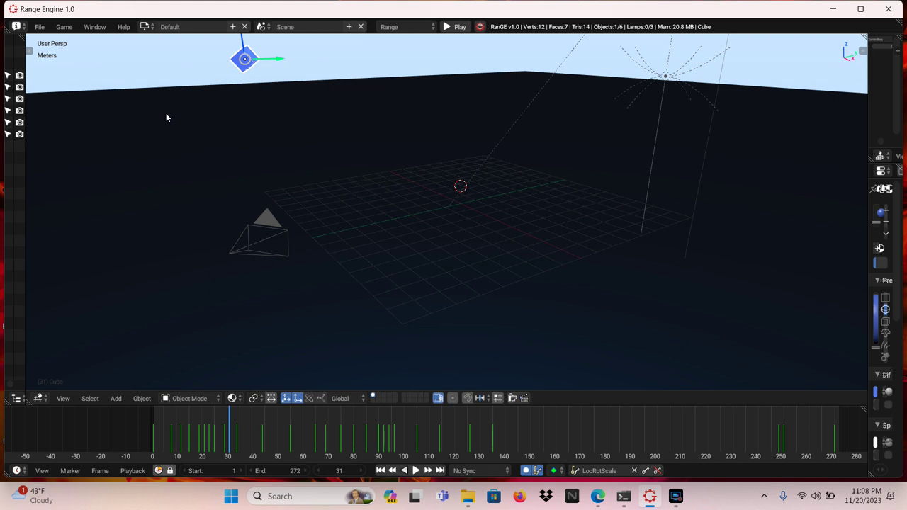
{"action": "key", "text": "Left"}
{"action": "key", "text": "Left"}
{"action": "key", "text": "Left"}
{"action": "key", "text": "Left"}
{"action": "key", "text": "Left"}
{"action": "key", "text": "Left"}
{"action": "key", "text": "Left"}
{"action": "key", "text": "Left"}
{"action": "key", "text": "Left"}
{"action": "key", "text": "Left"}
{"action": "key", "text": "Left"}
{"action": "key", "text": "Left"}
{"action": "key", "text": "Left"}
{"action": "key", "text": "Left"}
{"action": "key", "text": "Left"}
{"action": "key", "text": "Left"}
{"action": "key", "text": "Left"}
{"action": "key", "text": "Left"}
{"action": "key", "text": "Left"}
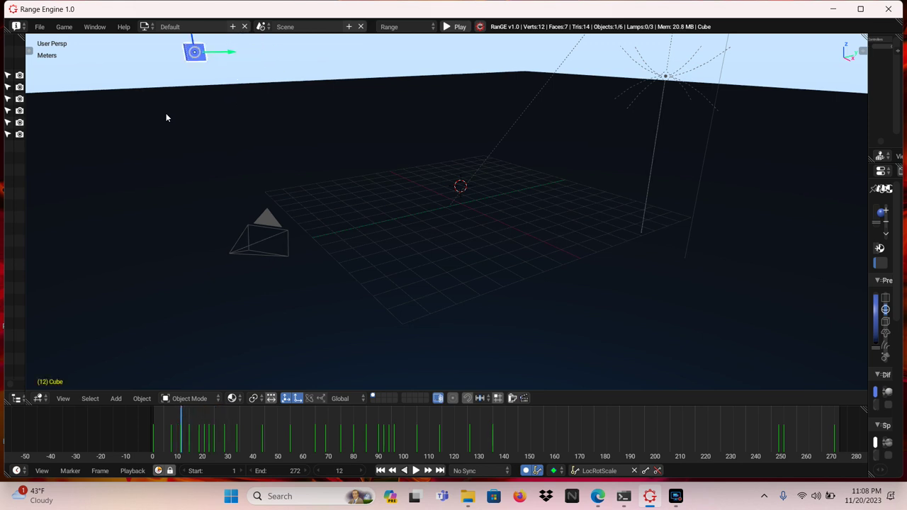
Step through the timeline in both directions from frame 12 to examine the cube's movement and rotations between keyframes
{"action": "key", "text": "Left"}
{"action": "key", "text": "Left"}
{"action": "key", "text": "Left"}
{"action": "key", "text": "Left"}
{"action": "key", "text": "Left"}
{"action": "key", "text": "Left"}
{"action": "key", "text": "Left"}
{"action": "key", "text": "Left"}
{"action": "key", "text": "Left"}
{"action": "key", "text": "Left"}
{"action": "key", "text": "Left"}
{"action": "key", "text": "Left"}
{"action": "key", "text": "Right"}
{"action": "key", "text": "Right"}
{"action": "key", "text": "Right"}
{"action": "key", "text": "Right"}
{"action": "key", "text": "Right"}
{"action": "key", "text": "Right"}
{"action": "key", "text": "Right"}
{"action": "key", "text": "Right"}
{"action": "key", "text": "Right"}
{"action": "key", "text": "Right"}
{"action": "key", "text": "Right"}
{"action": "key", "text": "Right"}
{"action": "key", "text": "Right"}
{"action": "key", "text": "Right"}
{"action": "key", "text": "Right"}
{"action": "key", "text": "Right"}
{"action": "key", "text": "Right"}
{"action": "key", "text": "Right"}
{"action": "key", "text": "Right"}
{"action": "key", "text": "Right"}
{"action": "key", "text": "Right"}
{"action": "key", "text": "Right"}
{"action": "key", "text": "Right"}
{"action": "key", "text": "Right"}
{"action": "key", "text": "Right"}
{"action": "key", "text": "Right"}
{"action": "key", "text": "Right"}
{"action": "key", "text": "Right"}
{"action": "key", "text": "Right"}
{"action": "key", "text": "Right"}
{"action": "key", "text": "Right"}
{"action": "key", "text": "Right"}
{"action": "key", "text": "Right"}
{"action": "key", "text": "Right"}
{"action": "key", "text": "Right"}
{"action": "key", "text": "Right"}
{"action": "key", "text": "Right"}
{"action": "key", "text": "Right"}
{"action": "key", "text": "Right"}
{"action": "key", "text": "Right"}
{"action": "key", "text": "Right"}
{"action": "key", "text": "Right"}
{"action": "key", "text": "Right"}
{"action": "key", "text": "Right"}
{"action": "key", "text": "Right"}
{"action": "key", "text": "Right"}
{"action": "key", "text": "Right"}
{"action": "key", "text": "Right"}
{"action": "key", "text": "Right"}
{"action": "key", "text": "Right"}
{"action": "key", "text": "Right"}
{"action": "key", "text": "Right"}
{"action": "key", "text": "Right"}
{"action": "key", "text": "Right"}
{"action": "key", "text": "Right"}
{"action": "key", "text": "Right"}
{"action": "key", "text": "Right"}
{"action": "key", "text": "Right"}
{"action": "key", "text": "Right"}
{"action": "key", "text": "Right"}
{"action": "key", "text": "Left"}
{"action": "key", "text": "Left"}
{"action": "key", "text": "Left"}
{"action": "key", "text": "Left"}
{"action": "key", "text": "Left"}
{"action": "key", "text": "Left"}
{"action": "key", "text": "Left"}
{"action": "key", "text": "Left"}
{"action": "key", "text": "Left"}
{"action": "key", "text": "Left"}
{"action": "key", "text": "Left"}
{"action": "key", "text": "Left"}
{"action": "key", "text": "Left"}
{"action": "key", "text": "Left"}
{"action": "key", "text": "Left"}
{"action": "key", "text": "Left"}
{"action": "key", "text": "Left"}
{"action": "key", "text": "Left"}
{"action": "key", "text": "Left"}
{"action": "key", "text": "Left"}
{"action": "key", "text": "Left"}
{"action": "key", "text": "Left"}
{"action": "key", "text": "Left"}
{"action": "key", "text": "Left"}
{"action": "key", "text": "Left"}
{"action": "key", "text": "Left"}
{"action": "key", "text": "Left"}
{"action": "key", "text": "Left"}
{"action": "key", "text": "Left"}
{"action": "key", "text": "Left"}
{"action": "key", "text": "Left"}
{"action": "key", "text": "Left"}
{"action": "key", "text": "Left"}
{"action": "key", "text": "Left"}
{"action": "key", "text": "Left"}
{"action": "key", "text": "Left"}
{"action": "key", "text": "Left"}
{"action": "key", "text": "Left"}
{"action": "key", "text": "Left"}
{"action": "key", "text": "Left"}
Go to frame 100 and move the cube in the negative direction along the global Y axis, recording a keyframe
{"action": "key", "text": "Right"}
{"action": "key", "text": "Right"}
{"action": "key", "text": "Right"}
{"action": "key", "text": "Right"}
{"action": "key", "text": "Right"}
{"action": "key", "text": "Right"}
{"action": "key", "text": "Right"}
{"action": "key", "text": "Right"}
{"action": "key", "text": "Right"}
{"action": "key", "text": "Right"}
{"action": "key", "text": "Right"}
{"action": "key", "text": "Right"}
{"action": "key", "text": "Right"}
{"action": "key", "text": "Right"}
{"action": "key", "text": "Right"}
{"action": "key", "text": "Right"}
{"action": "key", "text": "Right"}
{"action": "key", "text": "Right"}
{"action": "key", "text": "Right"}
{"action": "key", "text": "Right"}
{"action": "key", "text": "Right"}
{"action": "key", "text": "Right"}
{"action": "key", "text": "Right"}
{"action": "key", "text": "Right"}
{"action": "key", "text": "Right"}
{"action": "key", "text": "Right"}
{"action": "key", "text": "Right"}
{"action": "key", "text": "Right"}
{"action": "key", "text": "Right"}
{"action": "key", "text": "Right"}
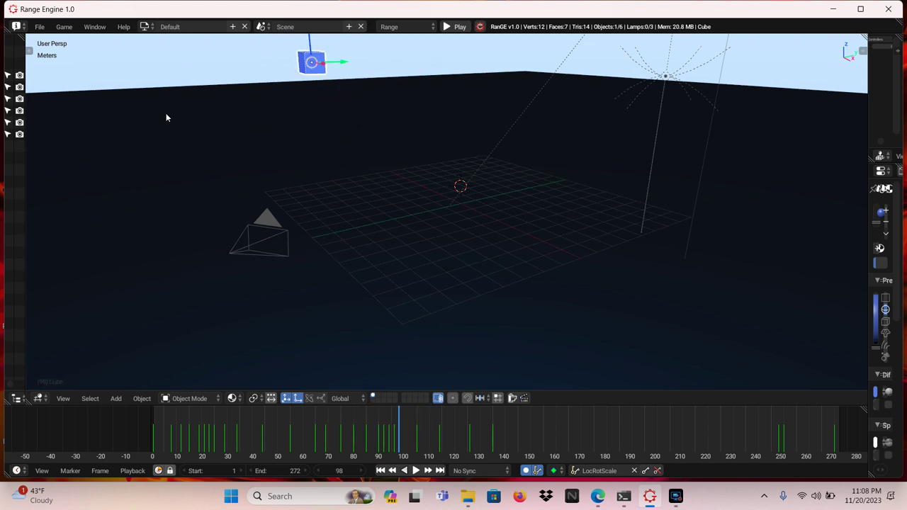
{"action": "key", "text": "Right"}
{"action": "key", "text": "Right"}
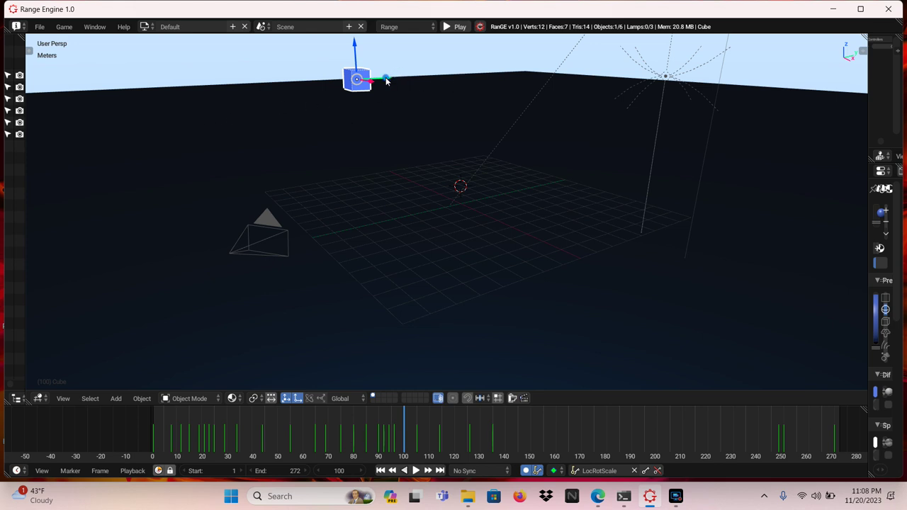
{"action": "left_click_drag", "start_coordinate": [386, 82], "coordinate": [252, 113]}
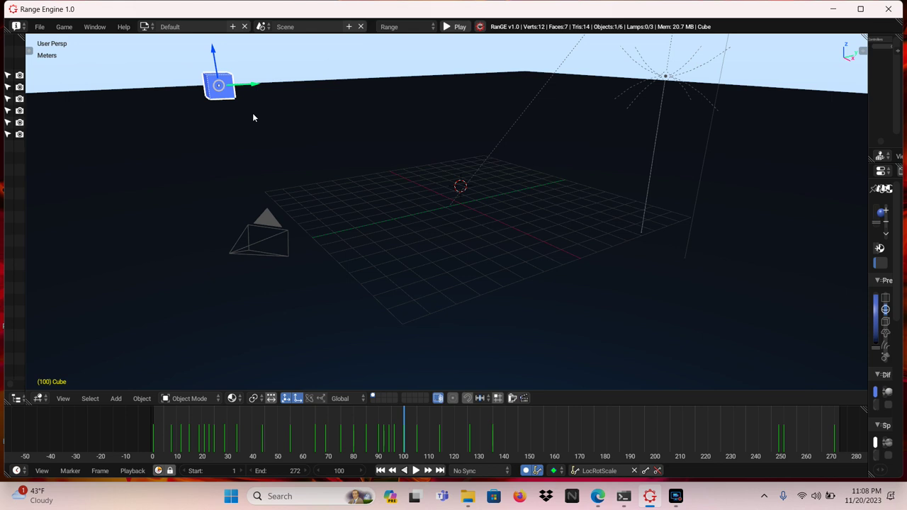
At frame 102, move the cube far in the positive direction along the global Y axis to record a keyframe
{"action": "key", "text": "Right"}
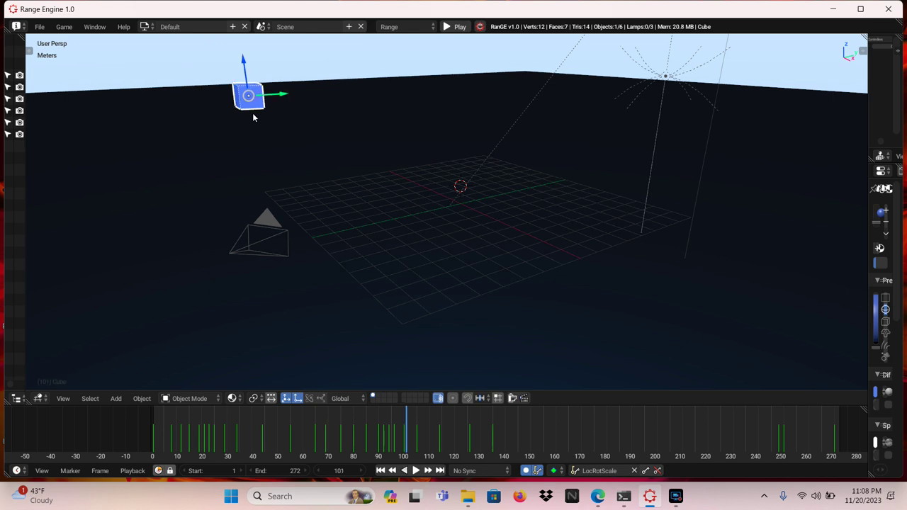
{"action": "key", "text": "Right"}
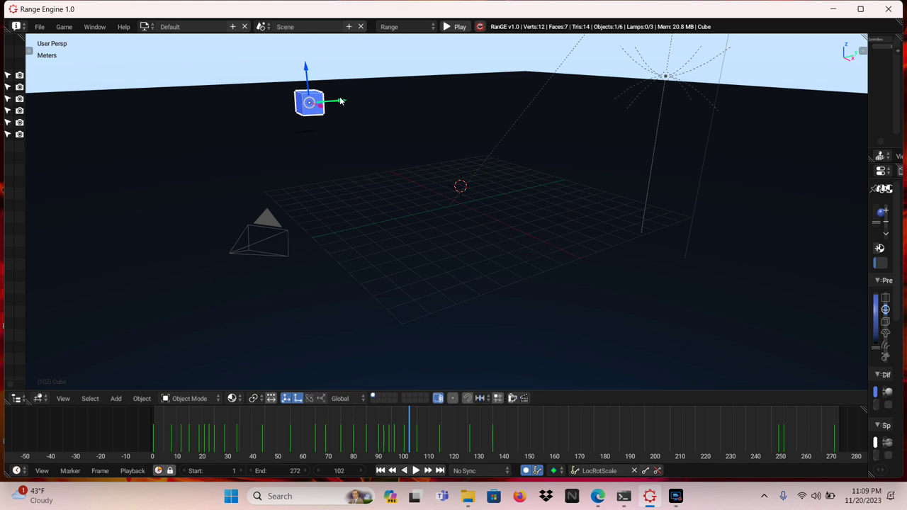
{"action": "left_click_drag", "start_coordinate": [341, 102], "coordinate": [585, 69]}
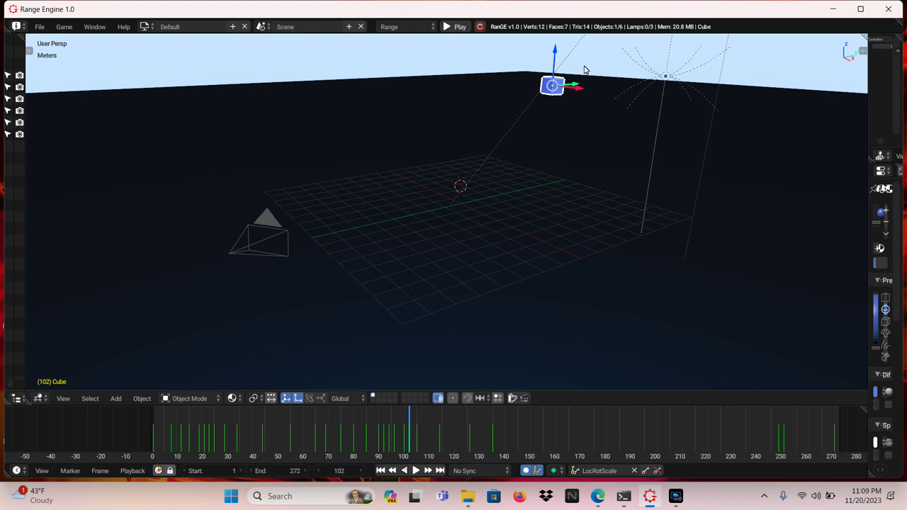
Advance to frame 109 and shift the cube in the negative direction along the global Y axis, recording a keyframe
{"action": "key", "text": "Right"}
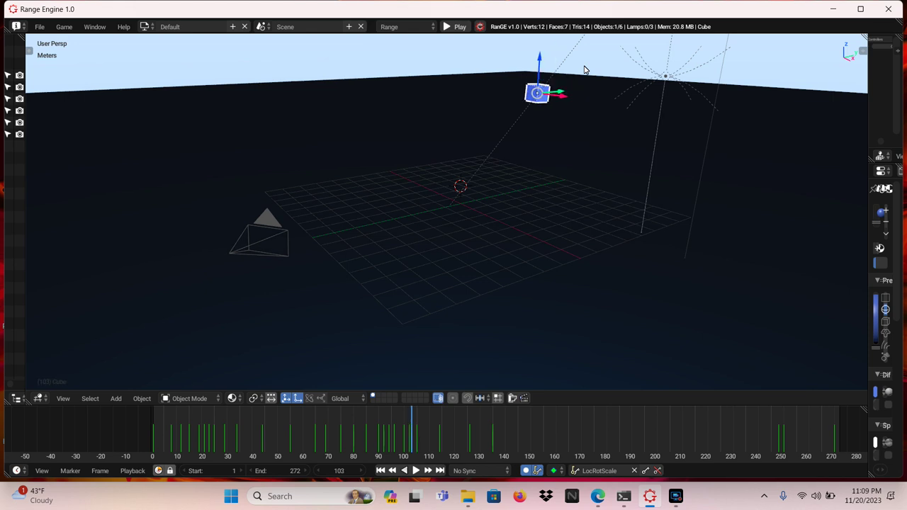
{"action": "key", "text": "Right"}
{"action": "key", "text": "Right"}
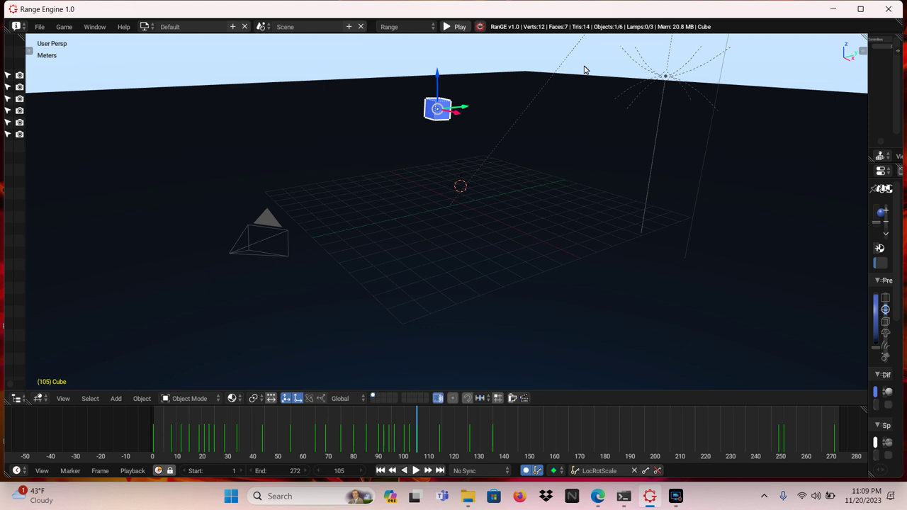
{"action": "key", "text": "Right"}
{"action": "key", "text": "Right"}
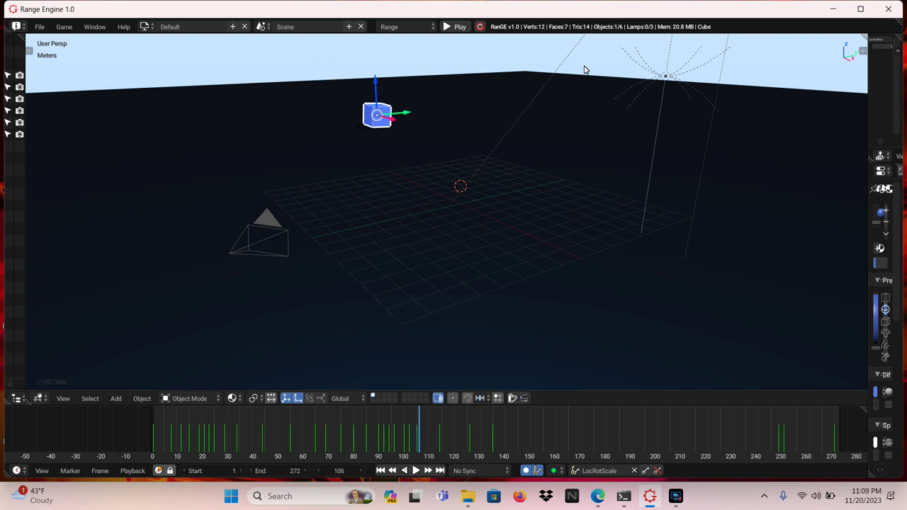
{"action": "key", "text": "Right"}
{"action": "key", "text": "Right"}
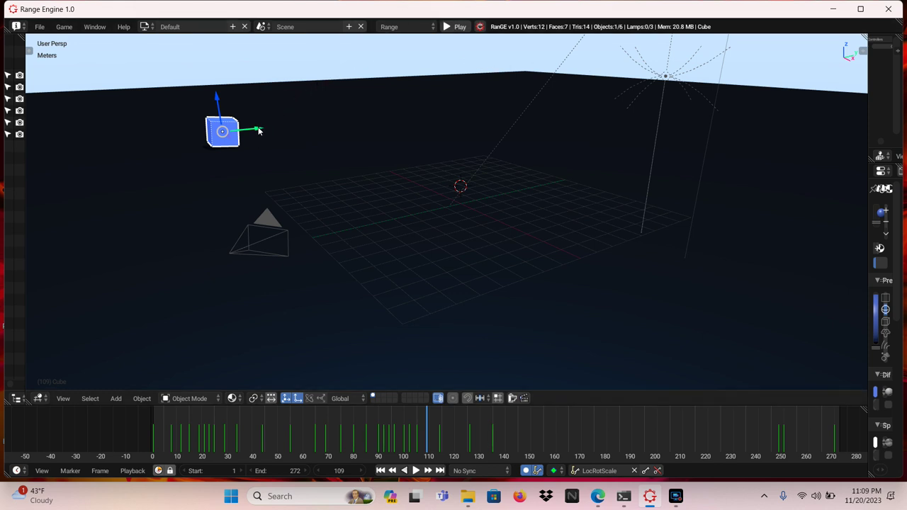
{"action": "left_click_drag", "start_coordinate": [258, 131], "coordinate": [158, 164]}
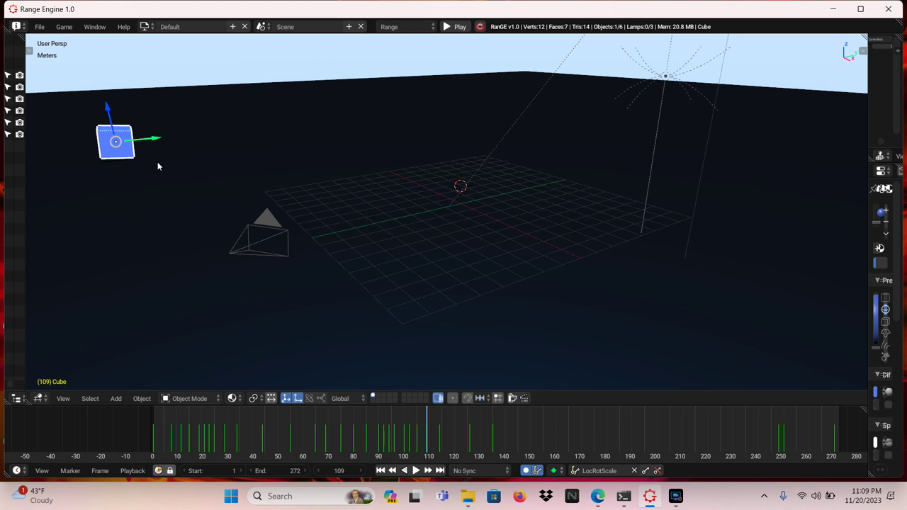
Scrub the animation forward from frame 109 to about frame 136 and back to review the cube's motion
{"action": "key", "text": "alt+a"}
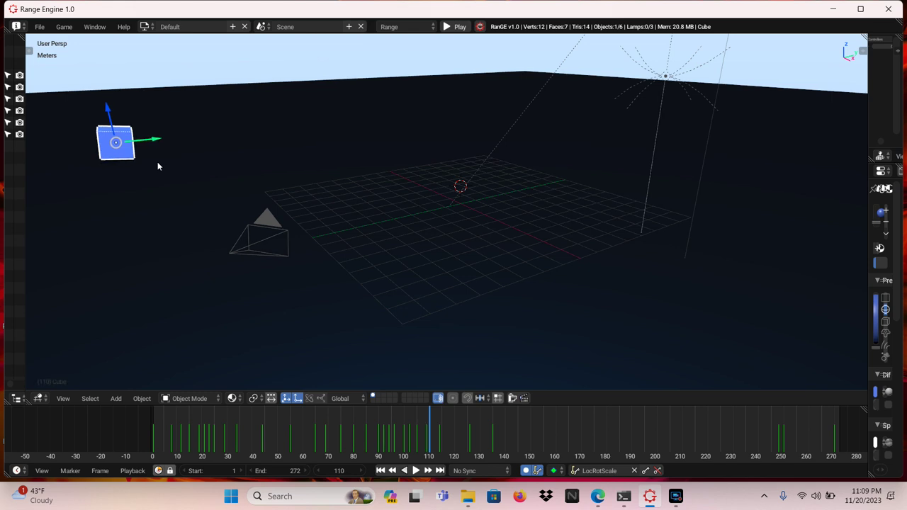
{"action": "scroll", "coordinate": [157, 166], "scroll_direction": "down", "scroll_amount": 20, "text": "alt"}
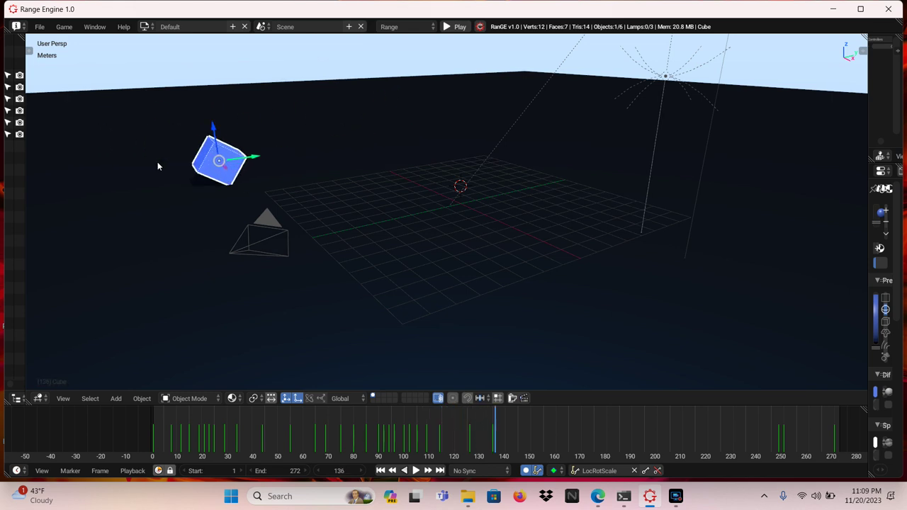
{"action": "scroll", "coordinate": [157, 167], "scroll_direction": "up", "scroll_amount": 8, "text": "alt"}
{"action": "scroll", "coordinate": [157, 166], "scroll_direction": "up", "scroll_amount": 20, "text": "alt"}
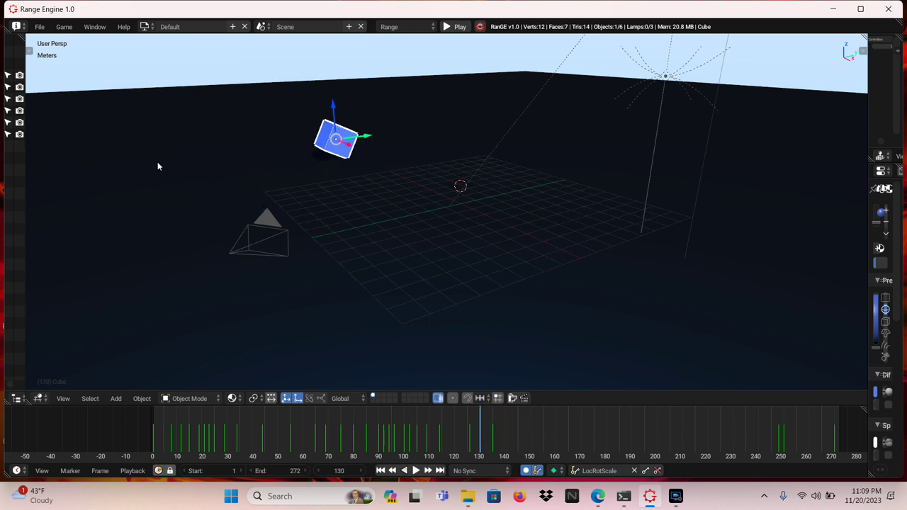
Scrub the animation back from about frame 130 to frame 7 and forward to frame 20 to review the cube's motion
{"action": "scroll", "coordinate": [157, 165], "scroll_direction": "up", "scroll_amount": 20, "text": "alt"}
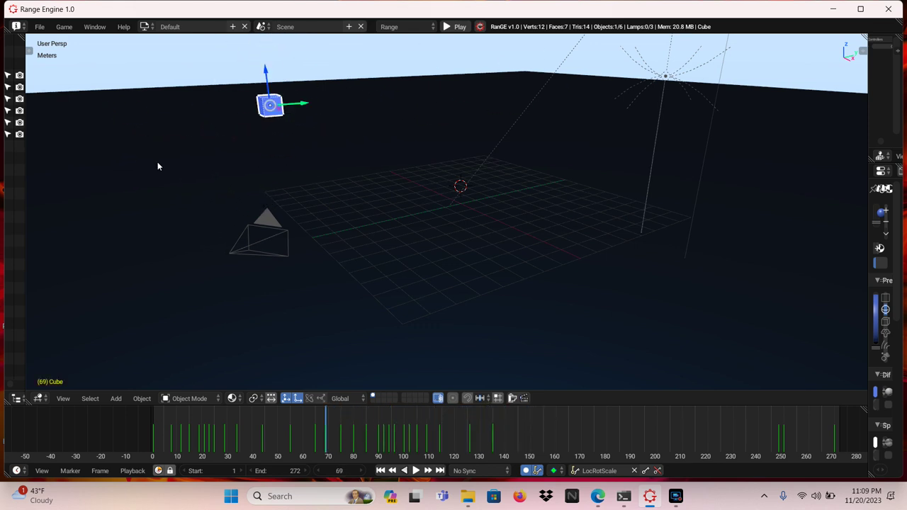
{"action": "scroll", "coordinate": [158, 166], "scroll_direction": "up", "scroll_amount": 20, "text": "alt"}
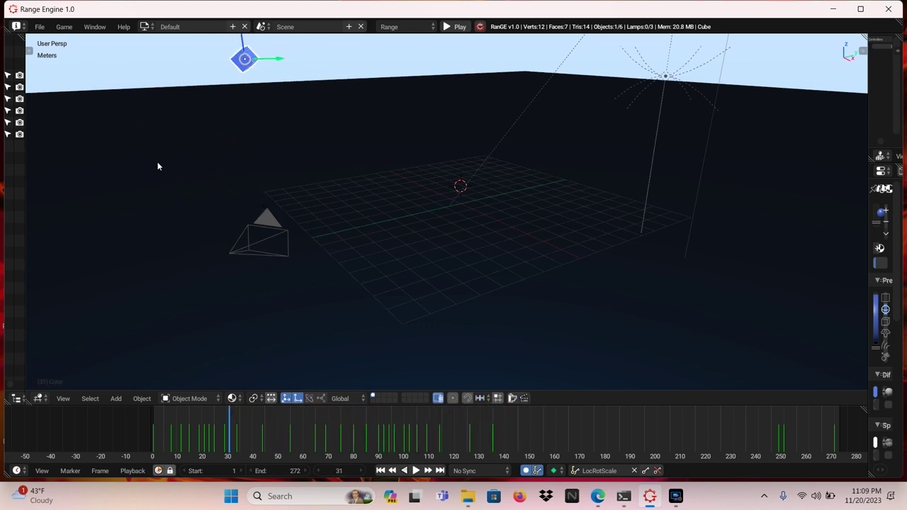
{"action": "scroll", "coordinate": [157, 166], "scroll_direction": "up", "scroll_amount": 8, "text": "alt"}
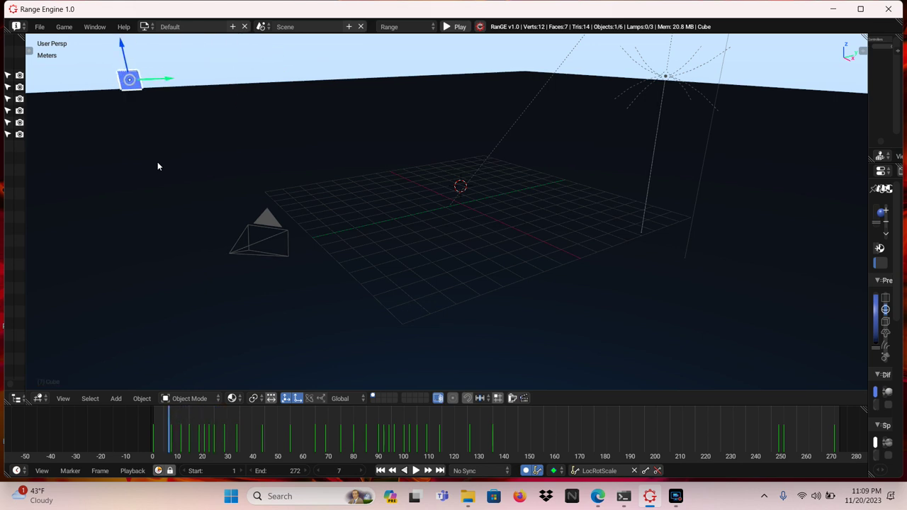
{"action": "scroll", "coordinate": [158, 166], "scroll_direction": "down", "scroll_amount": 20, "text": "alt"}
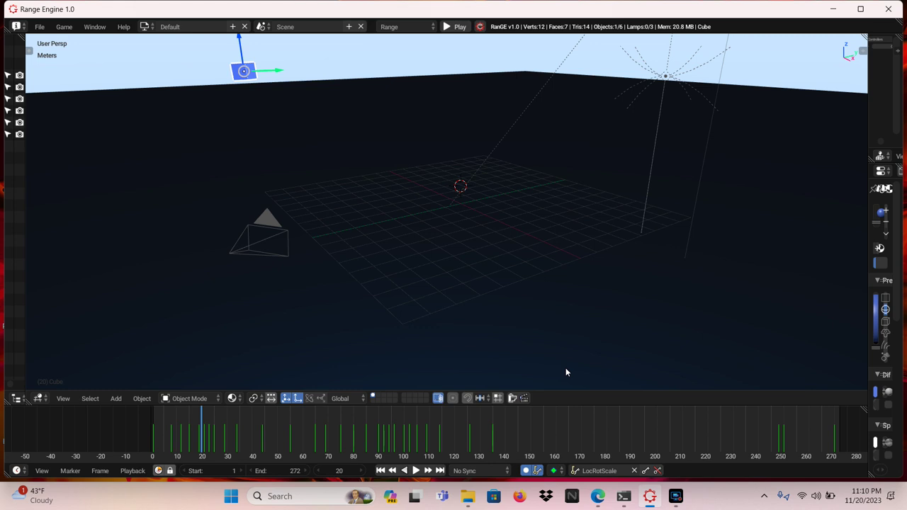
Turn off automatic keyframe recording, keeping the LocRotScale keying set
{"action": "left_click", "coordinate": [575, 472]}
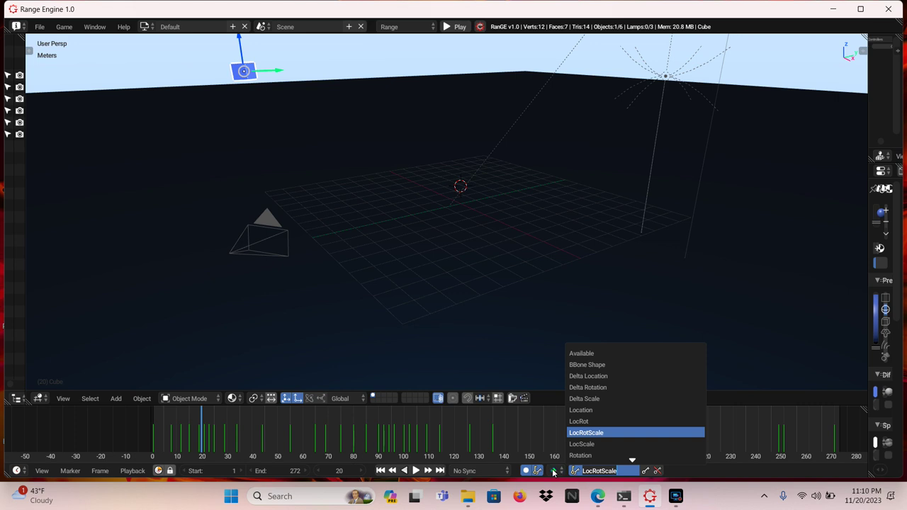
{"action": "left_click", "coordinate": [527, 473]}
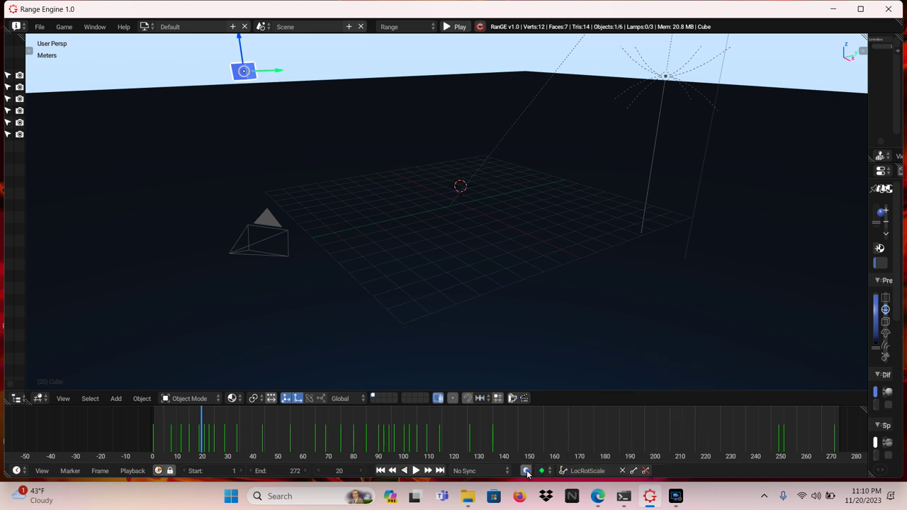
{"action": "left_click", "coordinate": [527, 473]}
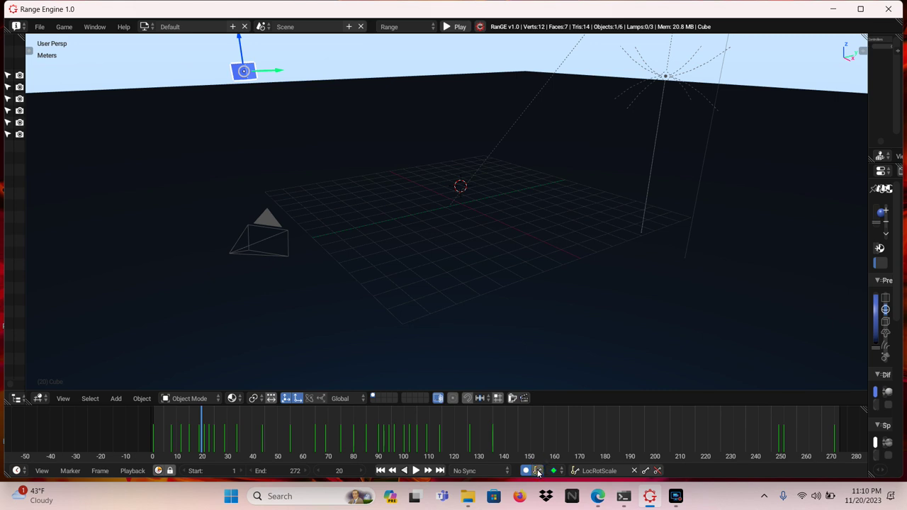
{"action": "left_click", "coordinate": [527, 473]}
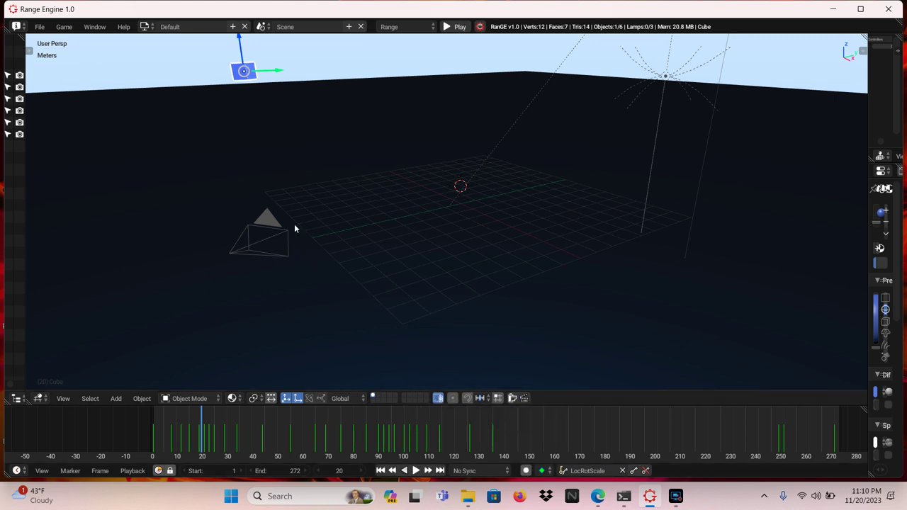
Switch to the Game Logic screen layout and add a Keyboard sensor to the cube
{"action": "left_click", "coordinate": [145, 29]}
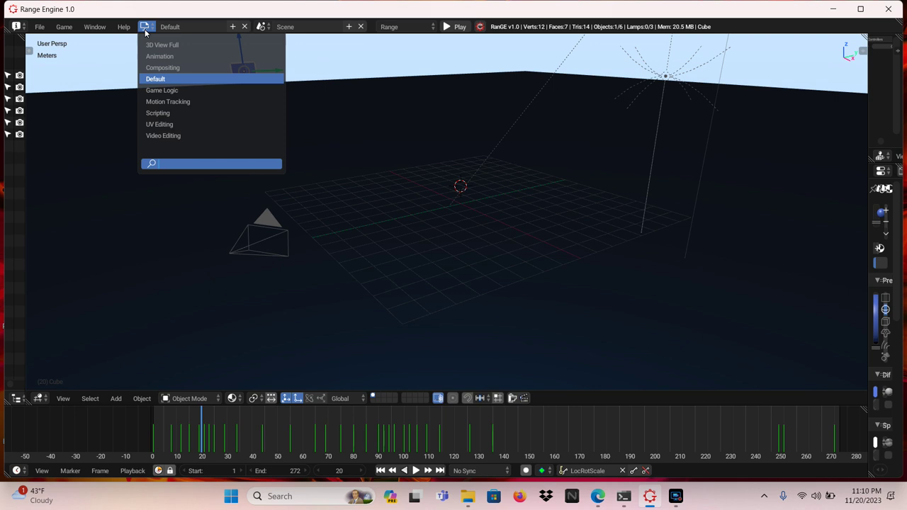
{"action": "left_click", "coordinate": [187, 93]}
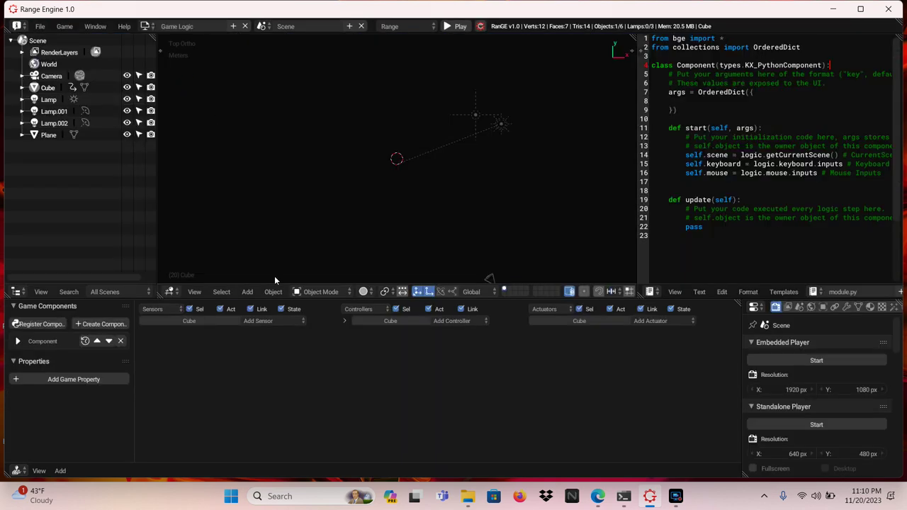
{"action": "left_click", "coordinate": [276, 322]}
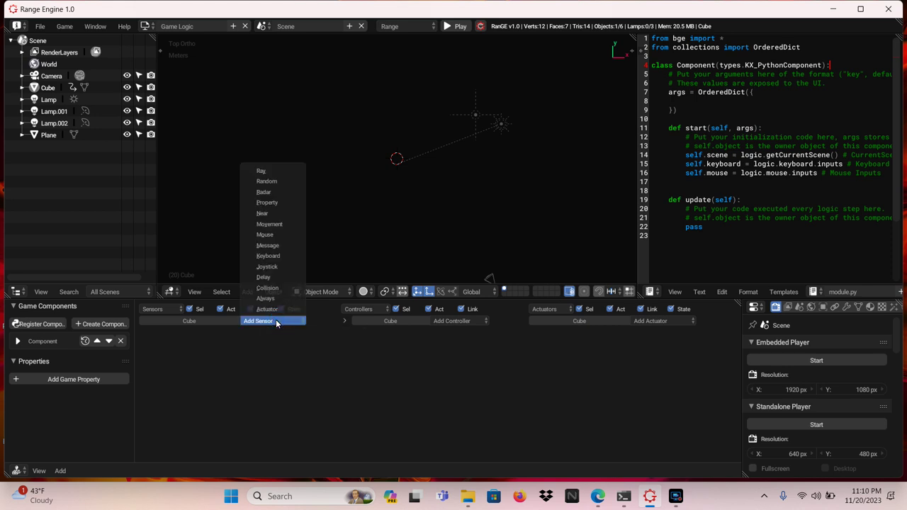
{"action": "left_click", "coordinate": [296, 257]}
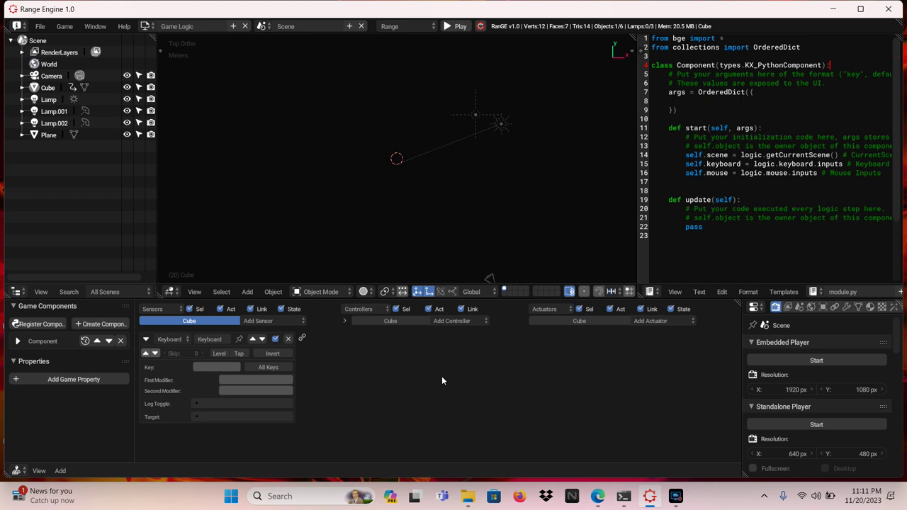
Add an And controller and an Action actuator to the cube's logic
{"action": "left_click", "coordinate": [462, 321]}
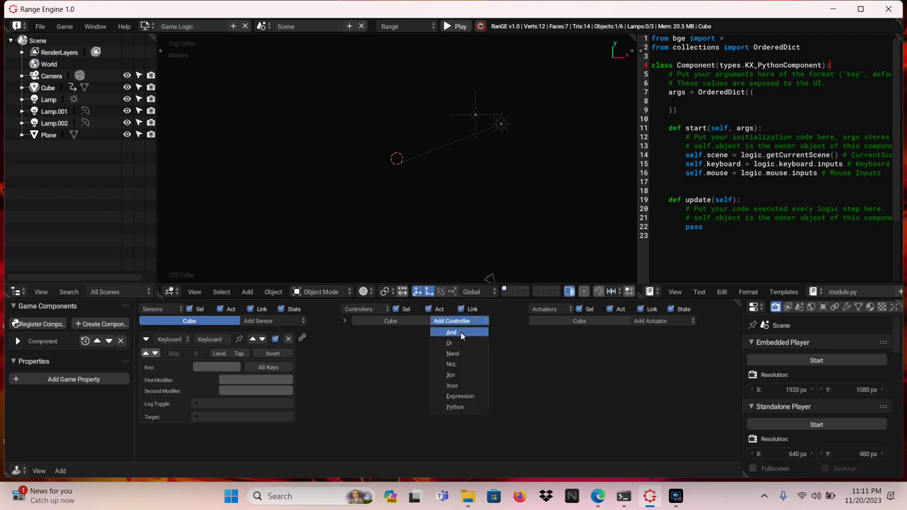
{"action": "left_click", "coordinate": [461, 333]}
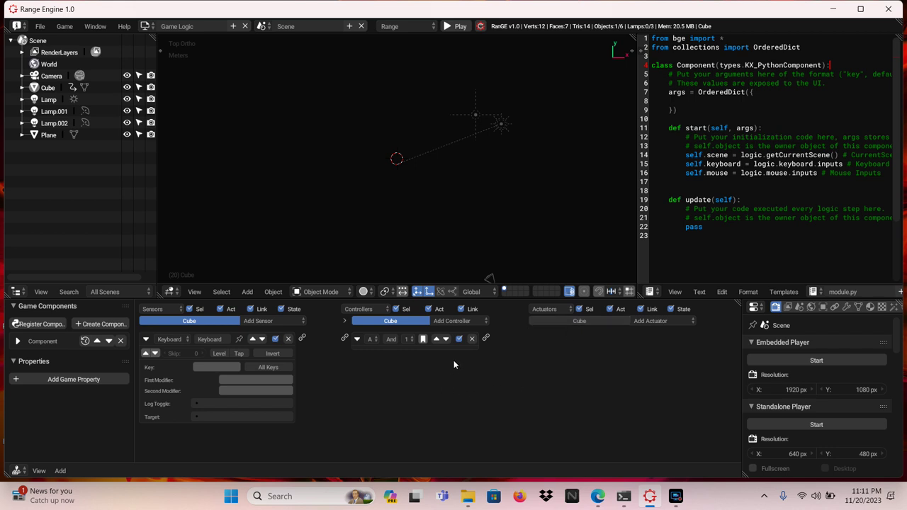
{"action": "left_click", "coordinate": [455, 323]}
{"action": "left_click", "coordinate": [665, 324]}
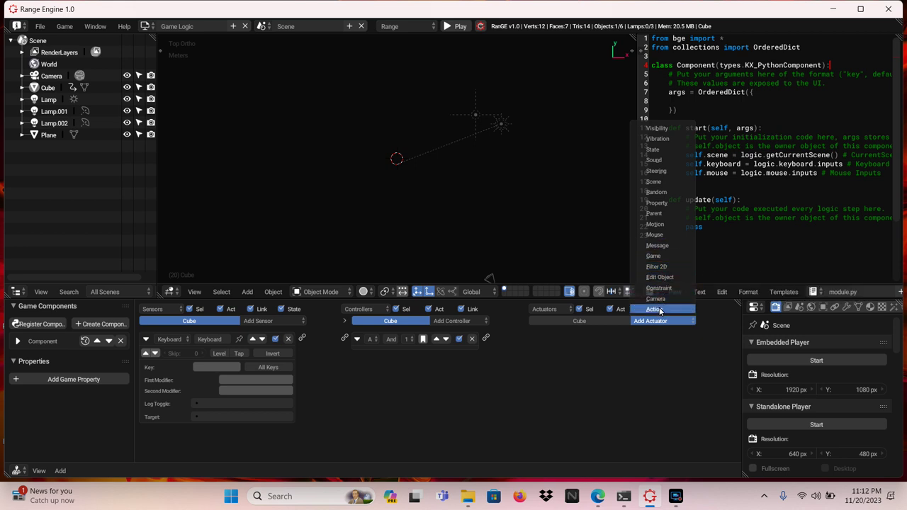
{"action": "left_click", "coordinate": [659, 310]}
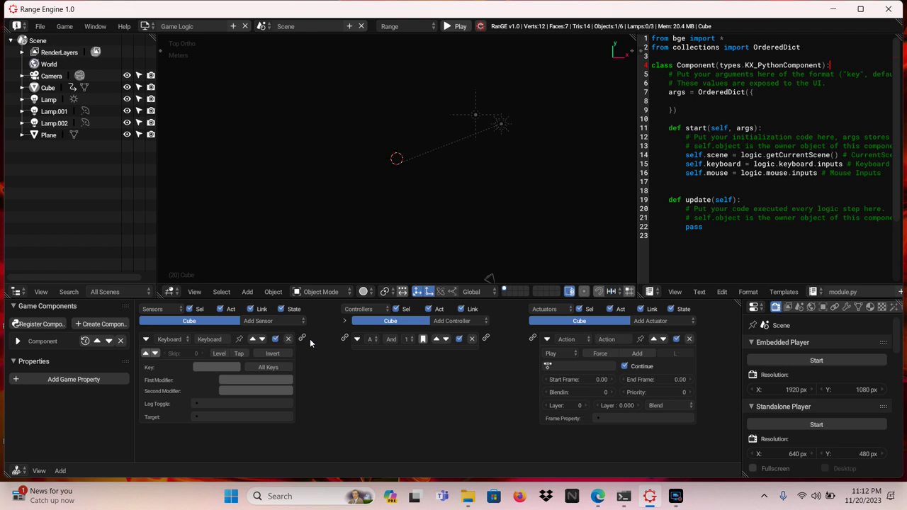
Link the Keyboard sensor through the And controller to the Action actuator and set the sensor's key to X
{"action": "left_click_drag", "start_coordinate": [302, 339], "coordinate": [345, 343]}
{"action": "left_click", "coordinate": [208, 367]}
{"action": "left_click_drag", "start_coordinate": [487, 339], "coordinate": [533, 340]}
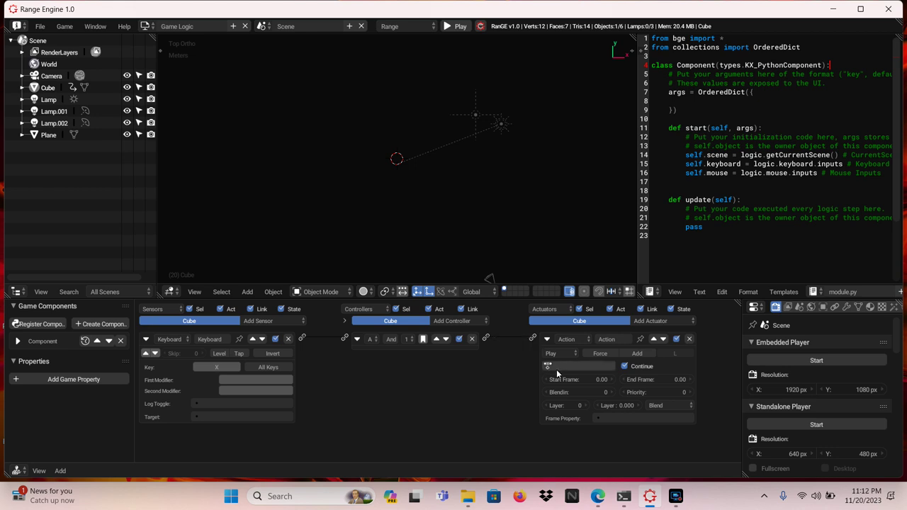
Assign CubeAction to the Action actuator and set its end frame to 270, checking the keyframe range in the Default layout
{"action": "left_click", "coordinate": [563, 365]}
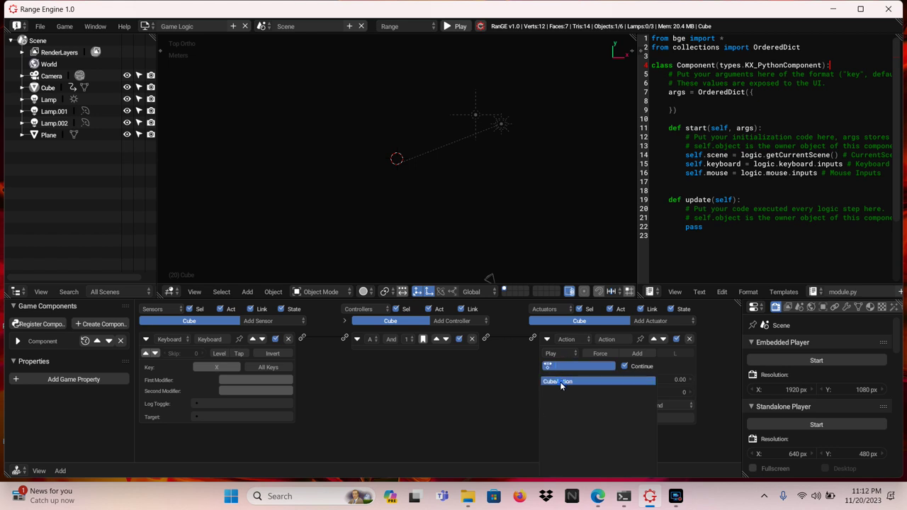
{"action": "left_click", "coordinate": [560, 381]}
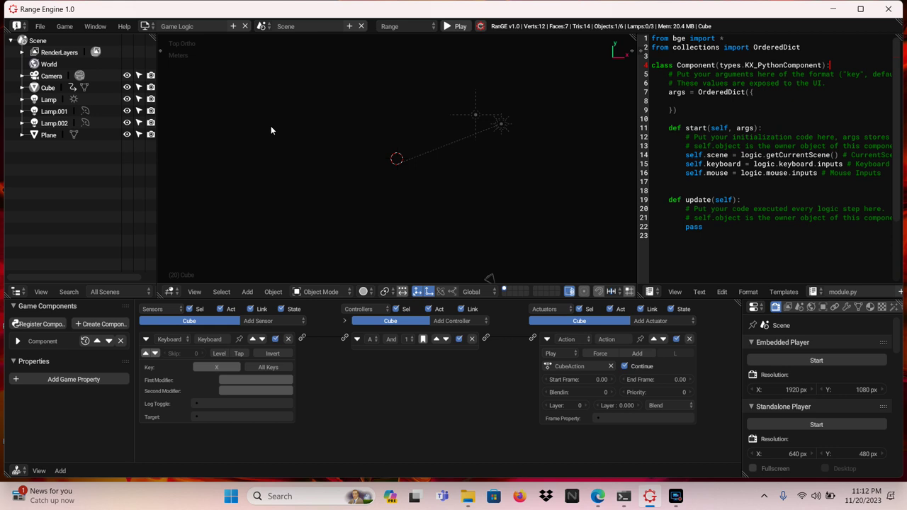
{"action": "left_click", "coordinate": [146, 27]}
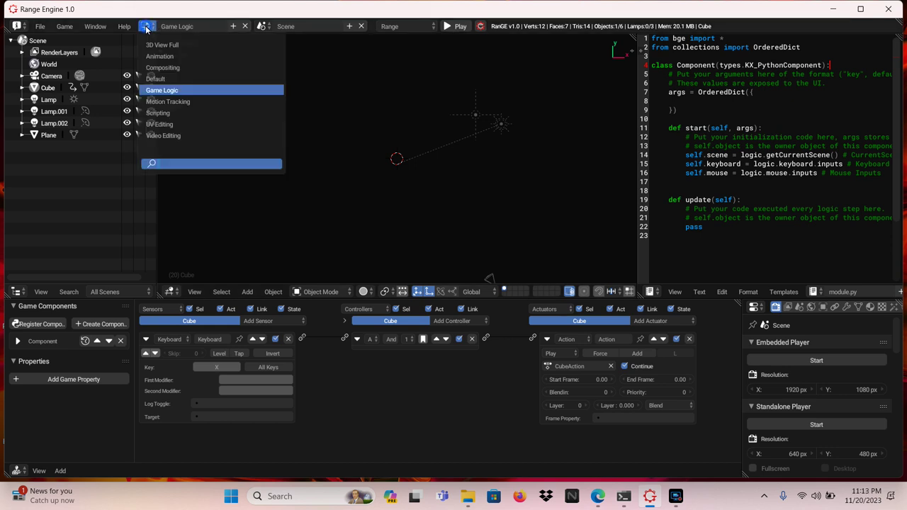
{"action": "left_click", "coordinate": [153, 79]}
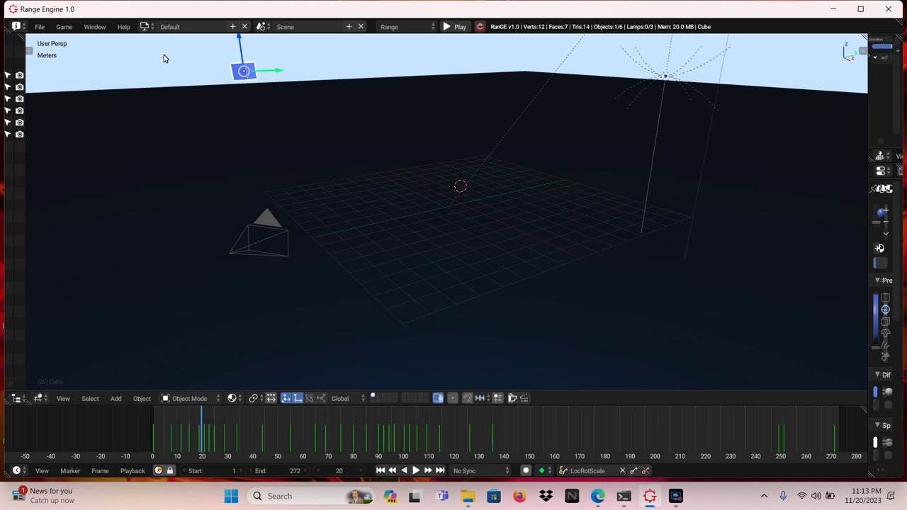
{"action": "left_click", "coordinate": [146, 29]}
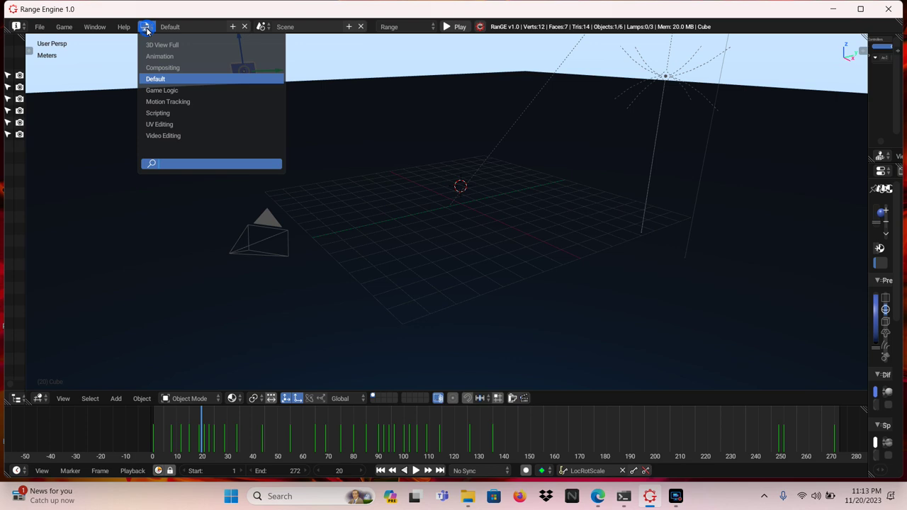
{"action": "left_click", "coordinate": [184, 90]}
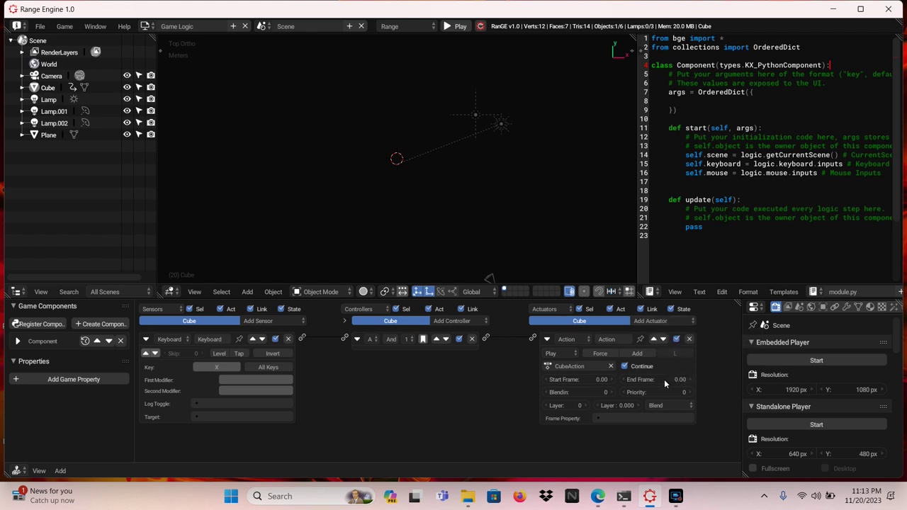
{"action": "left_click_drag", "start_coordinate": [664, 379], "coordinate": [775, 383]}
{"action": "left_click_drag", "start_coordinate": [775, 379], "coordinate": [783, 381]}
{"action": "left_click", "coordinate": [690, 379]}
{"action": "left_click", "coordinate": [690, 380]}
{"action": "left_click", "coordinate": [690, 379]}
{"action": "left_click", "coordinate": [690, 379]}
{"action": "left_click", "coordinate": [691, 381]}
{"action": "left_click", "coordinate": [691, 381]}
{"action": "left_click", "coordinate": [691, 381]}
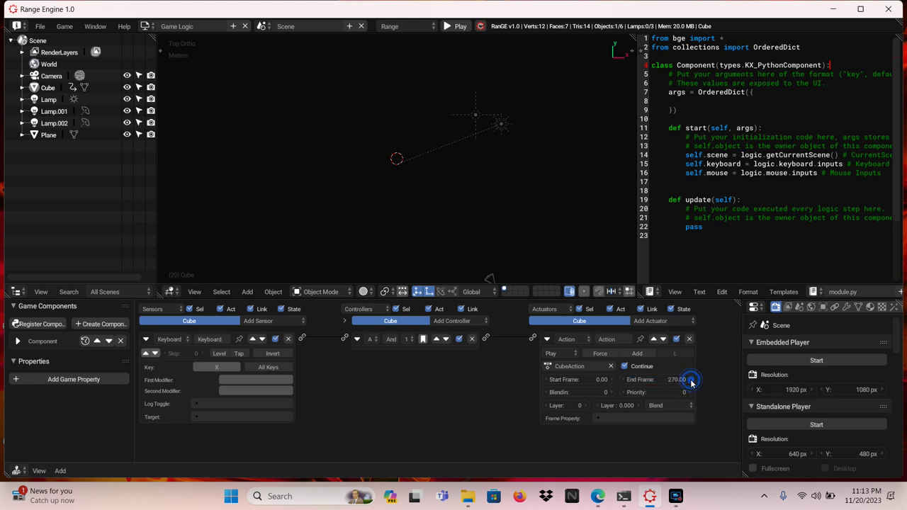
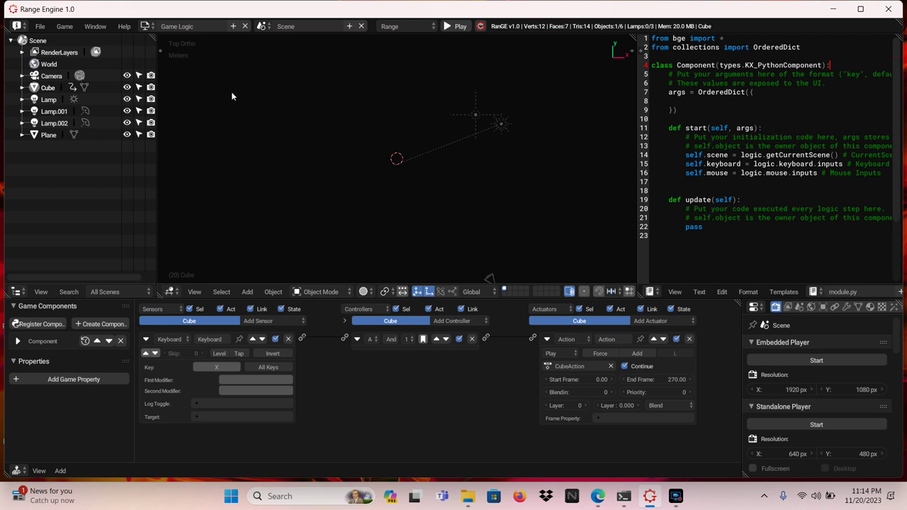
Switch to the Default layout, run the game from frame 20 to test the cube's animation and exit the game
{"action": "left_click", "coordinate": [147, 29]}
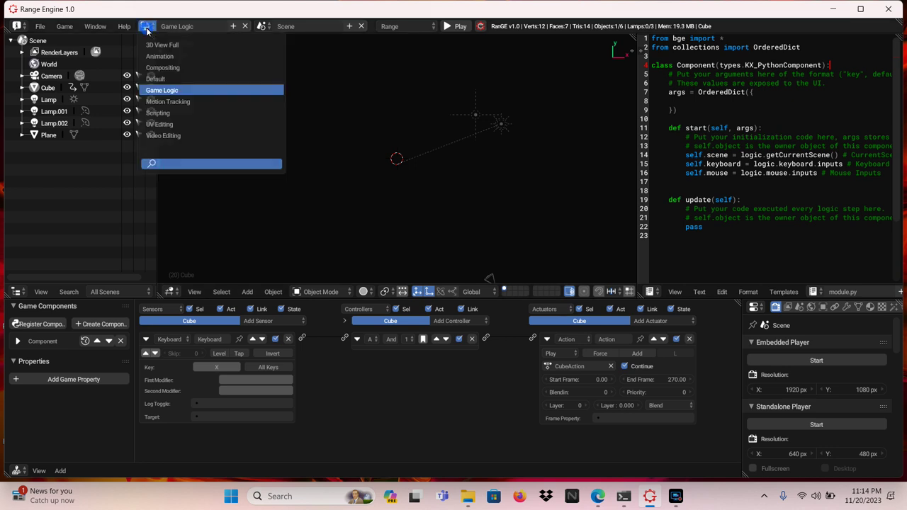
{"action": "left_click", "coordinate": [173, 78]}
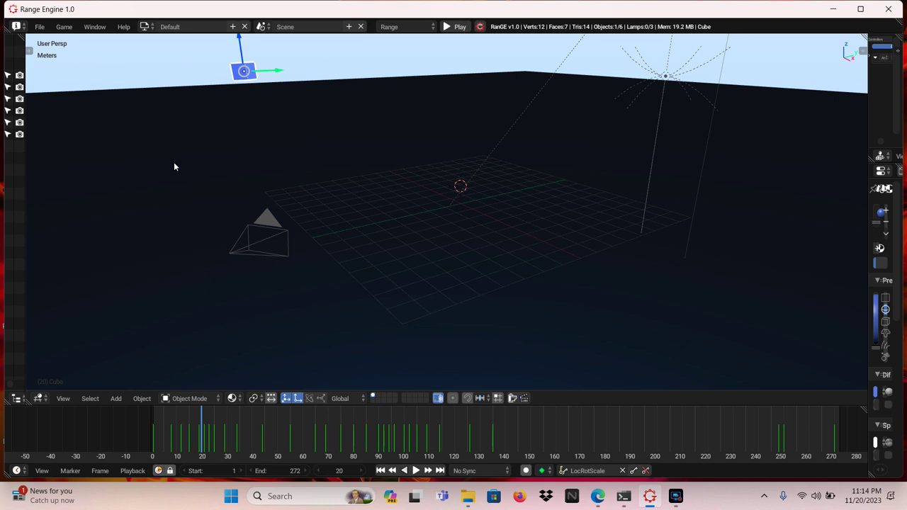
{"action": "key", "text": "p"}
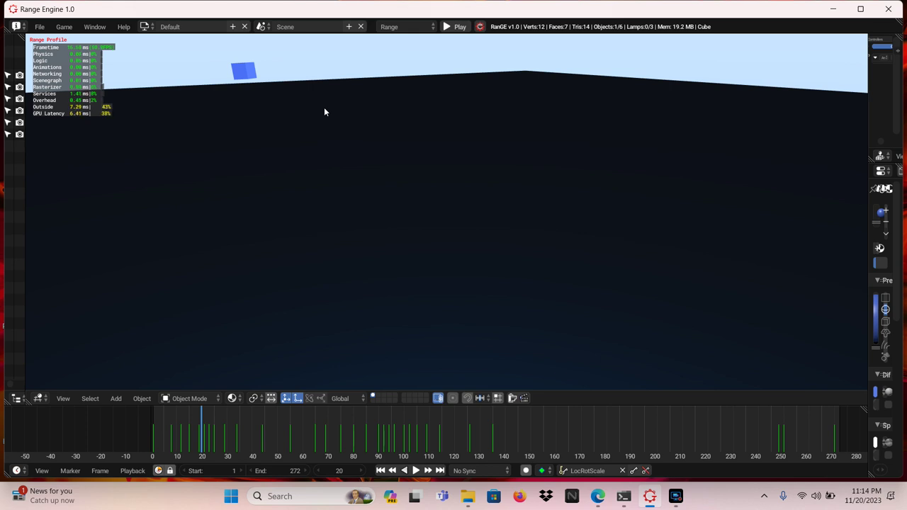
{"action": "key", "text": "Escape"}
Rewind the timeline to frame 0, run the game again to watch the cube's animation and exit it
{"action": "key", "text": "Left"}
{"action": "key", "text": "Left"}
{"action": "key", "text": "Left"}
{"action": "key", "text": "Left"}
{"action": "key", "text": "Left"}
{"action": "key", "text": "Left"}
{"action": "key", "text": "Left"}
{"action": "key", "text": "Left"}
{"action": "key", "text": "Left"}
{"action": "key", "text": "Left"}
{"action": "key", "text": "Left"}
{"action": "key", "text": "Left"}
{"action": "key", "text": "Left"}
{"action": "key", "text": "Left"}
{"action": "key", "text": "Left"}
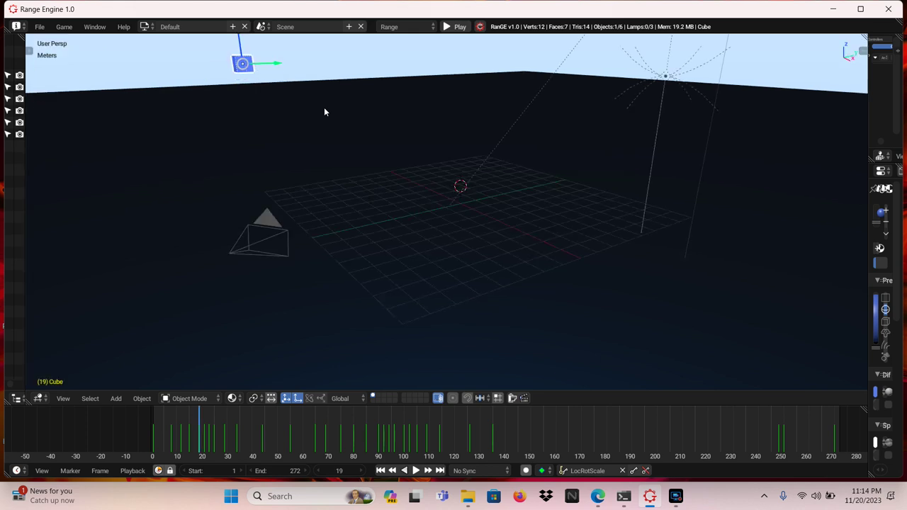
{"action": "key", "text": "Left"}
{"action": "key", "text": "Left"}
{"action": "key", "text": "Left"}
{"action": "key", "text": "Left"}
{"action": "key", "text": "Left"}
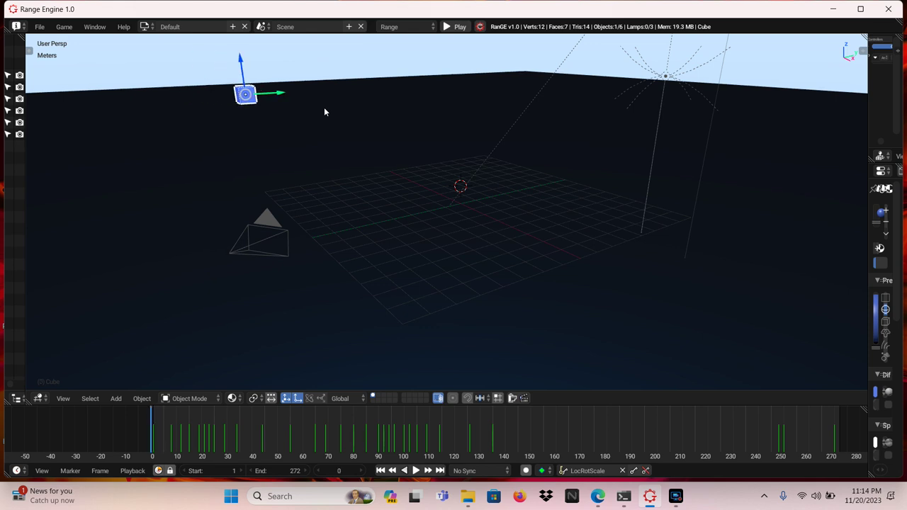
{"action": "key", "text": "p"}
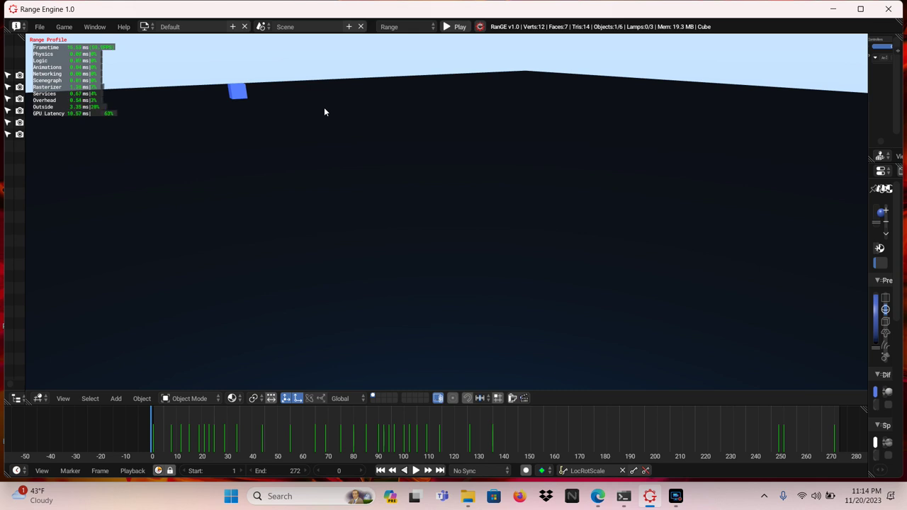
{"action": "key", "text": "Escape"}
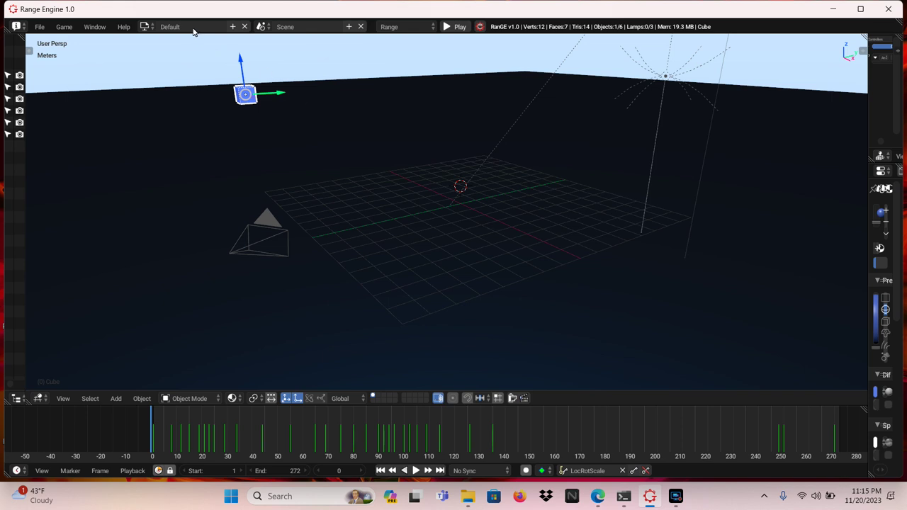
Return to the Game Logic layout and set the cube's Action actuator to Ping Pong playback
{"action": "left_click", "coordinate": [145, 27]}
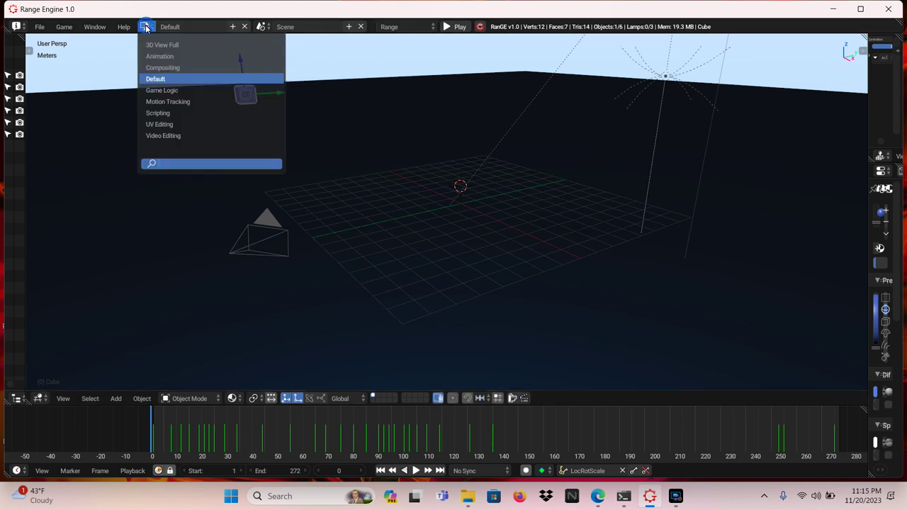
{"action": "left_click", "coordinate": [172, 91]}
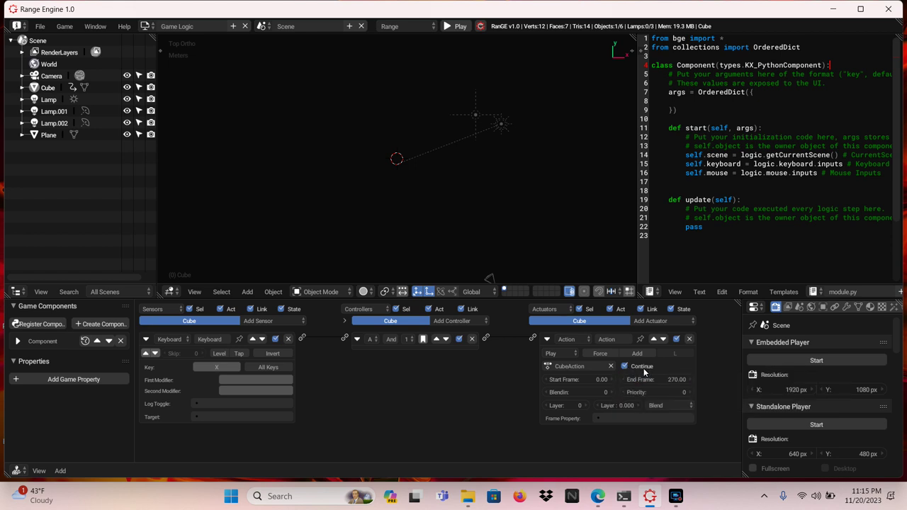
{"action": "left_click", "coordinate": [566, 356]}
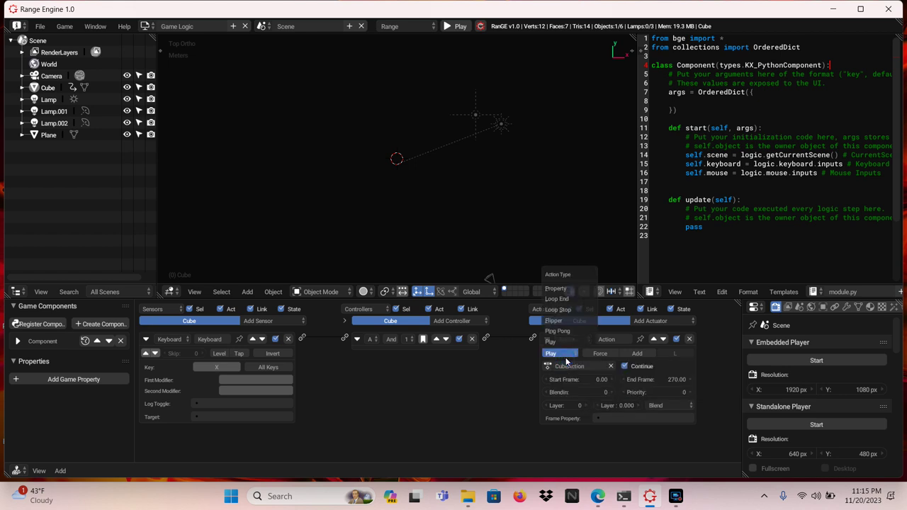
{"action": "left_click", "coordinate": [562, 331]}
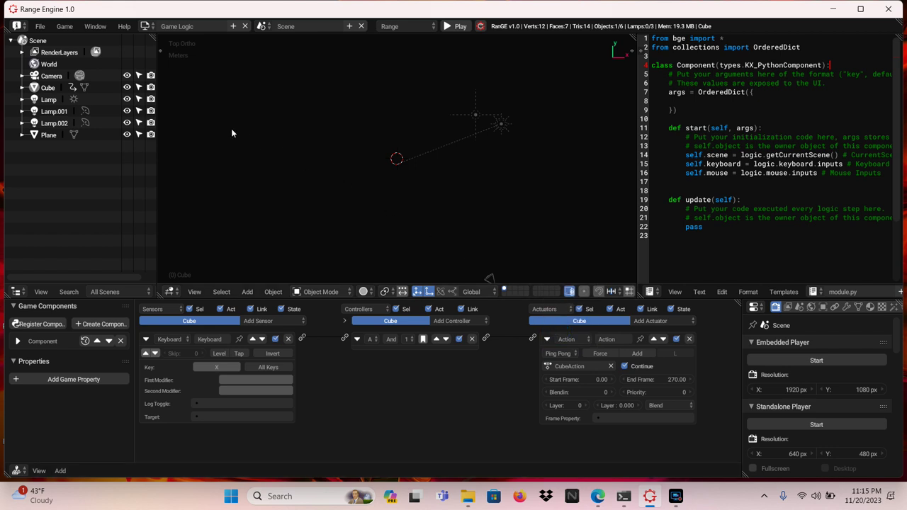
Switch to the Default layout, run the game to test the Ping Pong animation with the X key, and exit the game
{"action": "left_click", "coordinate": [144, 26]}
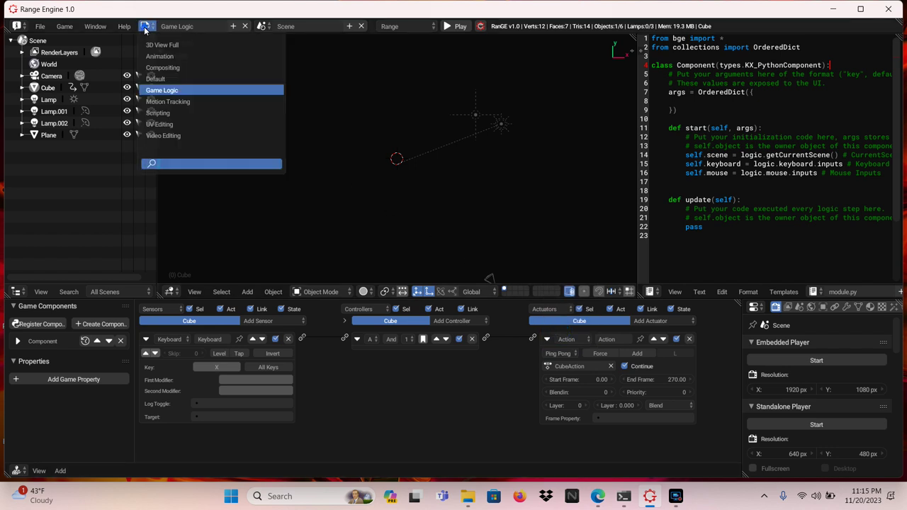
{"action": "left_click", "coordinate": [160, 79]}
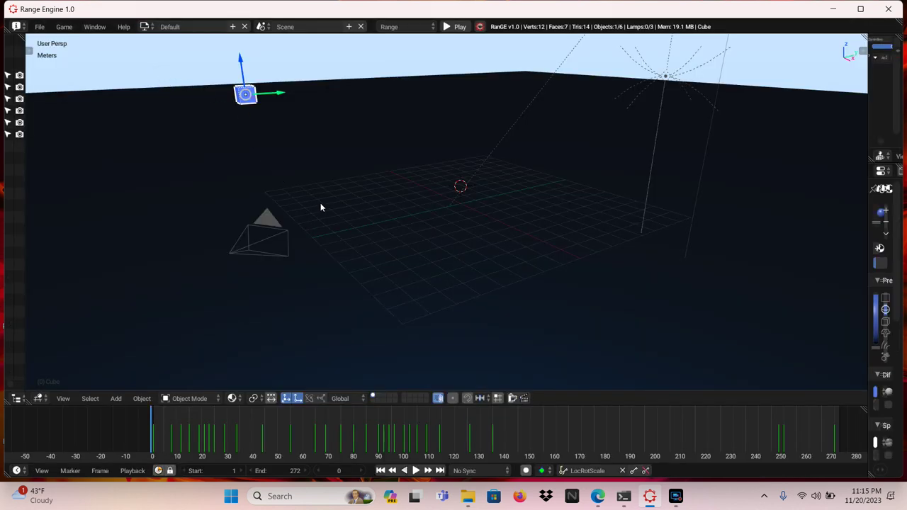
{"action": "key", "text": "x"}
{"action": "key", "text": "p"}
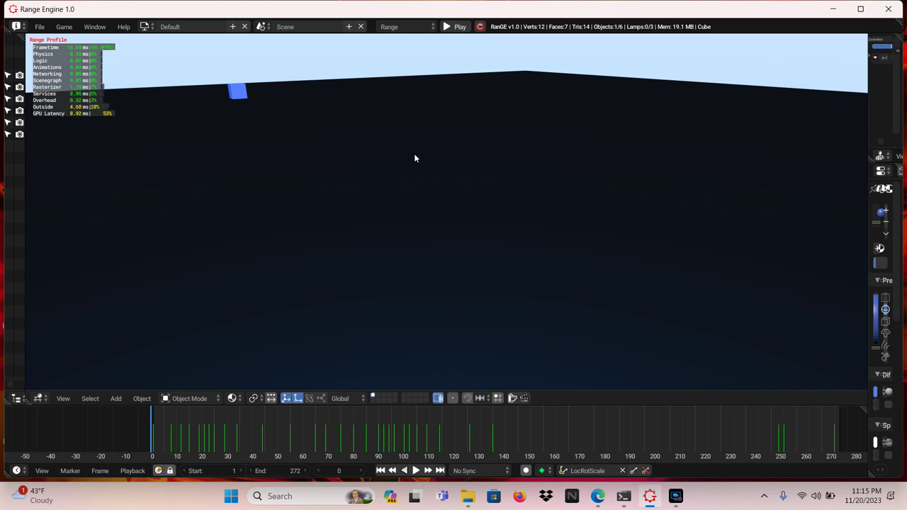
{"action": "key", "text": "Escape"}
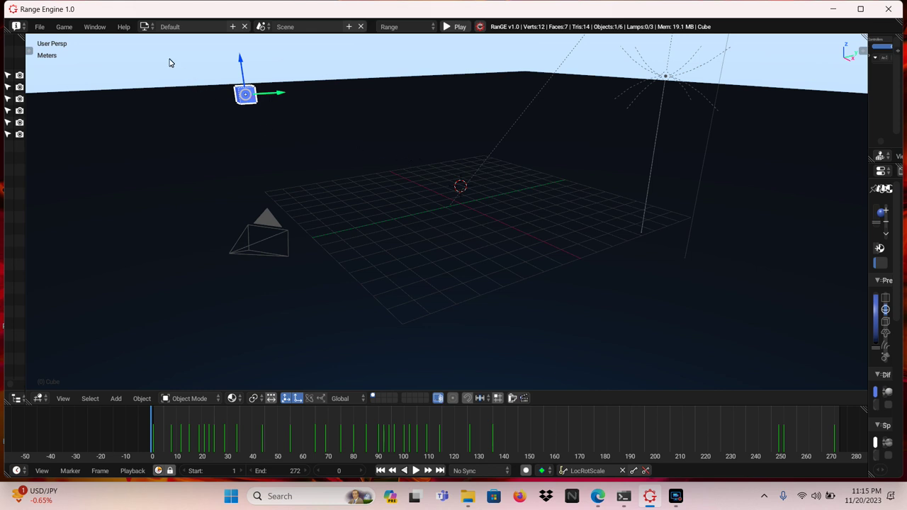
Return to the Game Logic layout and change the cube's Keyboard sensor to the Always type
{"action": "left_click", "coordinate": [146, 29]}
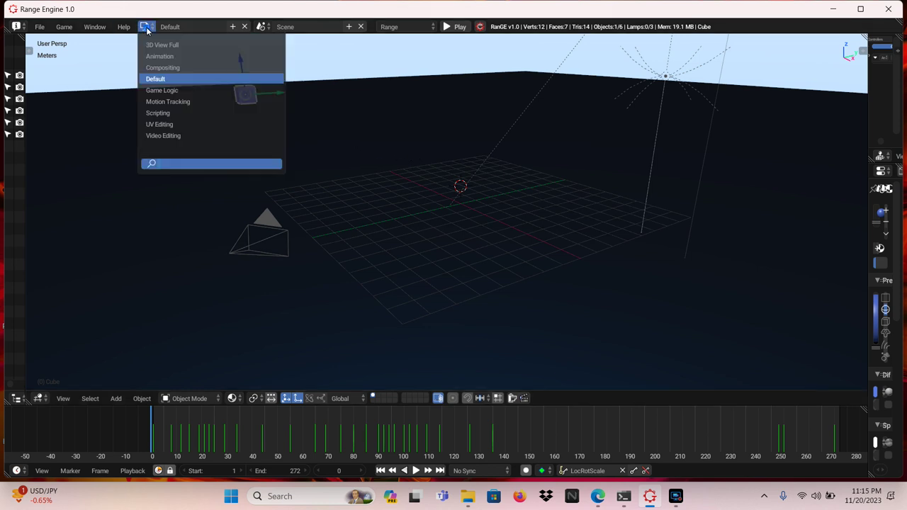
{"action": "left_click", "coordinate": [170, 91]}
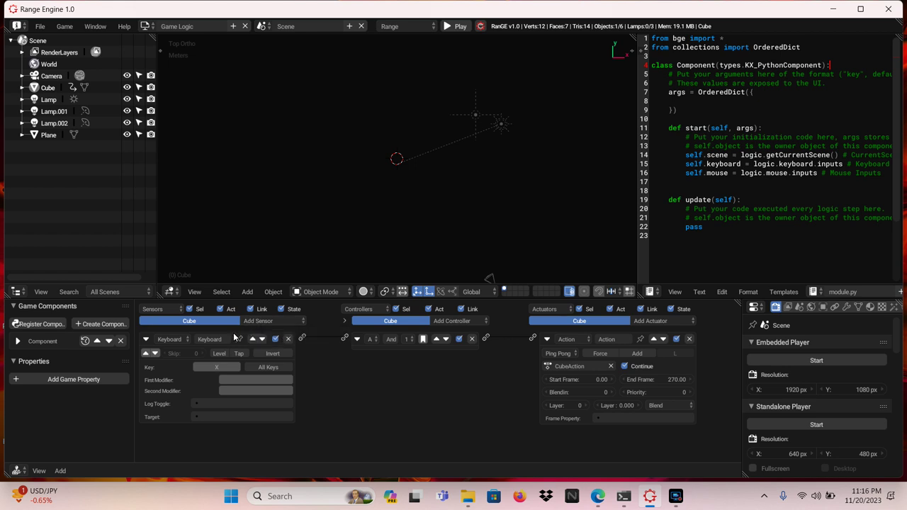
{"action": "left_click", "coordinate": [169, 339]}
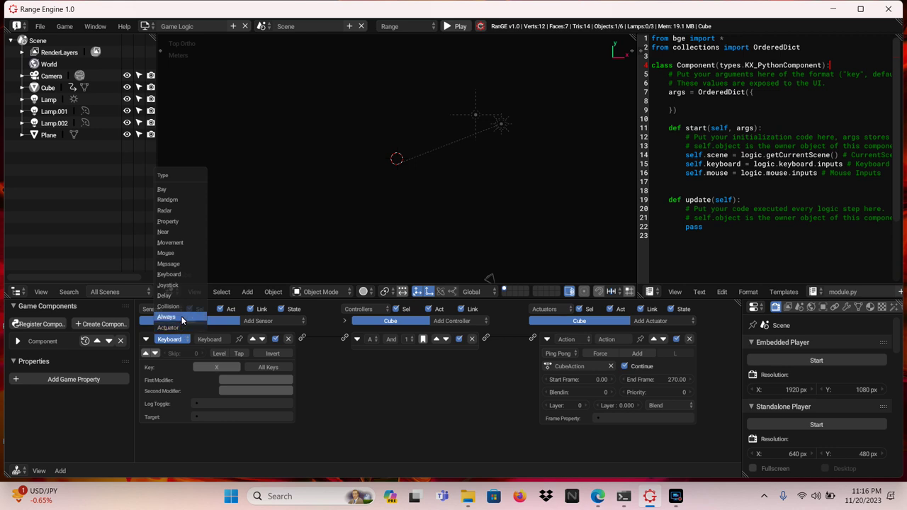
{"action": "left_click", "coordinate": [181, 317]}
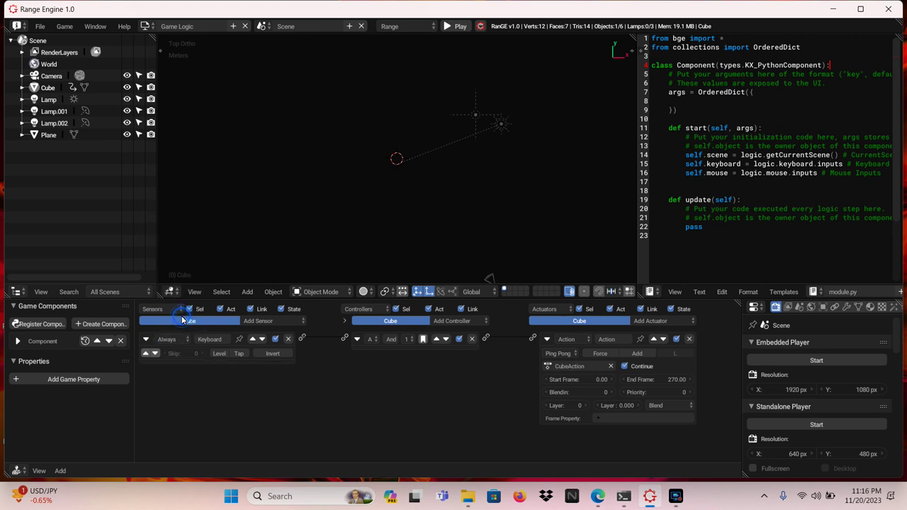
Switch to the Default layout, run the game to test the animation with the Always sensor, and exit the game
{"action": "left_click", "coordinate": [144, 27]}
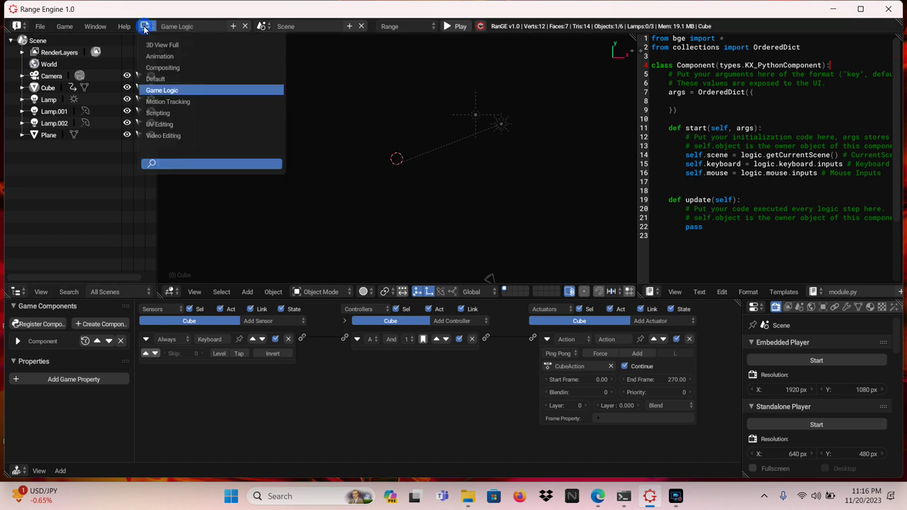
{"action": "left_click", "coordinate": [158, 79]}
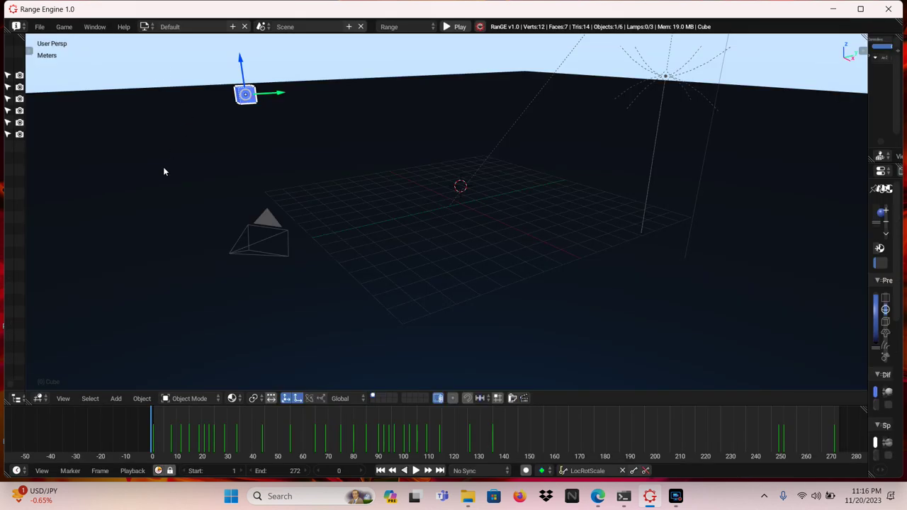
{"action": "key", "text": "p"}
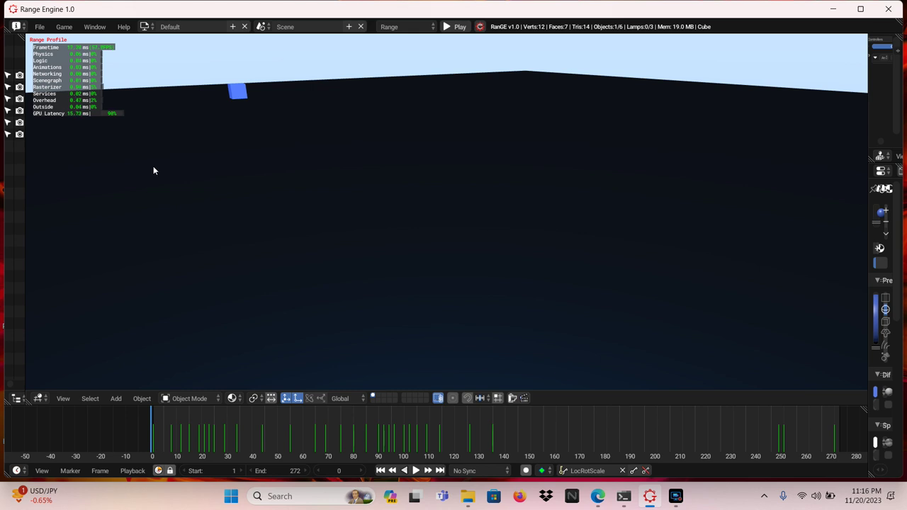
{"action": "key", "text": "Escape"}
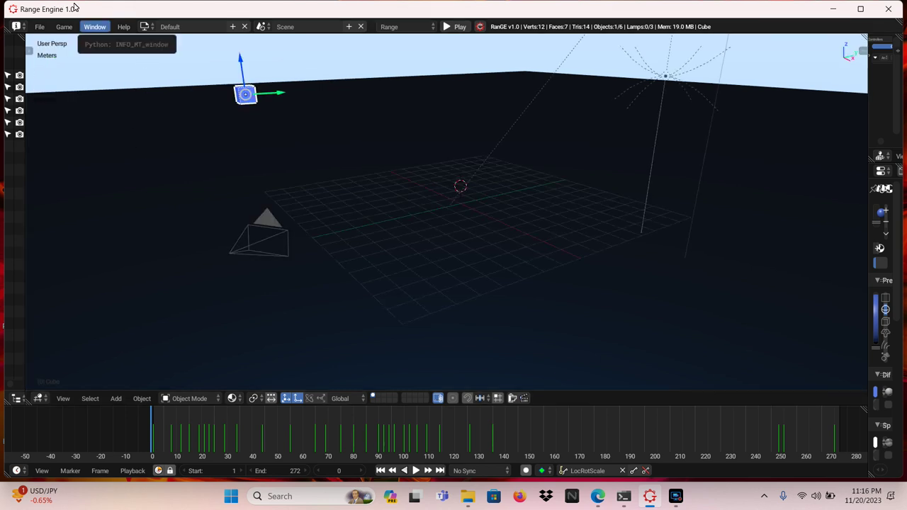
Return to the Game Logic layout and set the cube's Action actuator to Play
{"action": "left_click", "coordinate": [147, 28]}
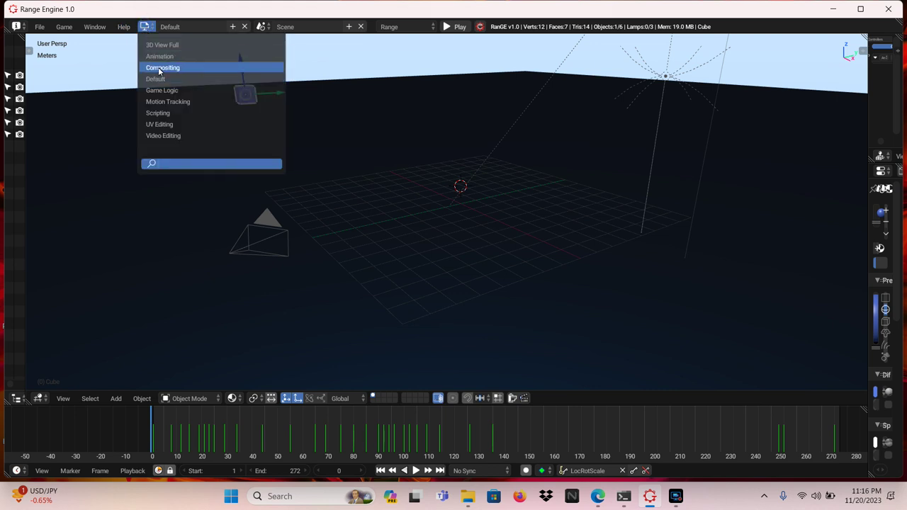
{"action": "left_click", "coordinate": [168, 91]}
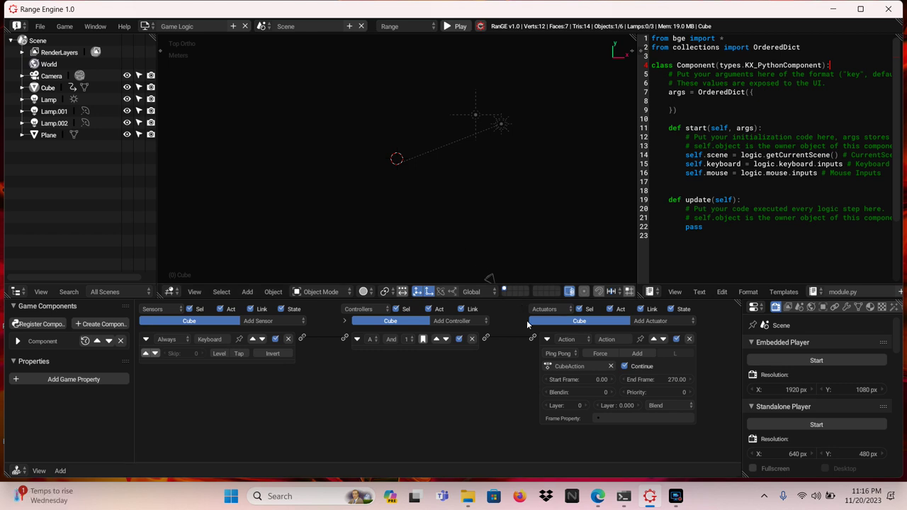
{"action": "left_click", "coordinate": [548, 356]}
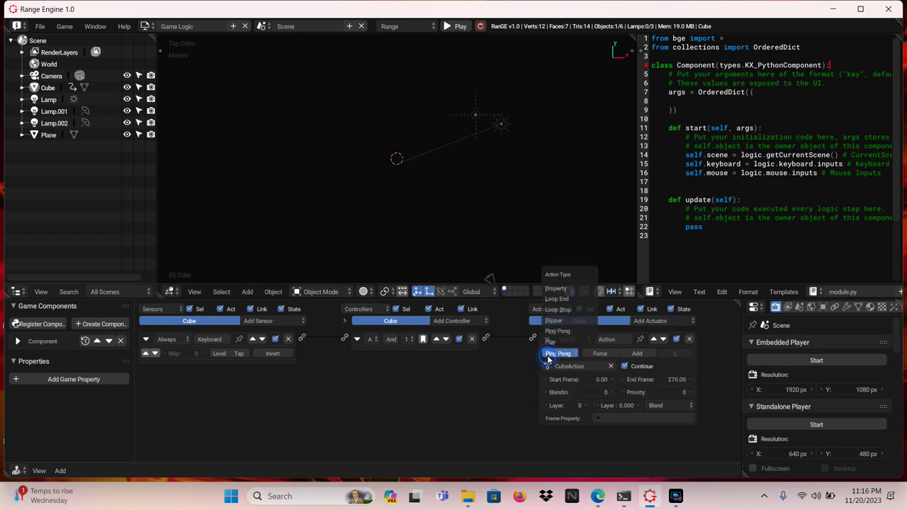
{"action": "left_click", "coordinate": [550, 344]}
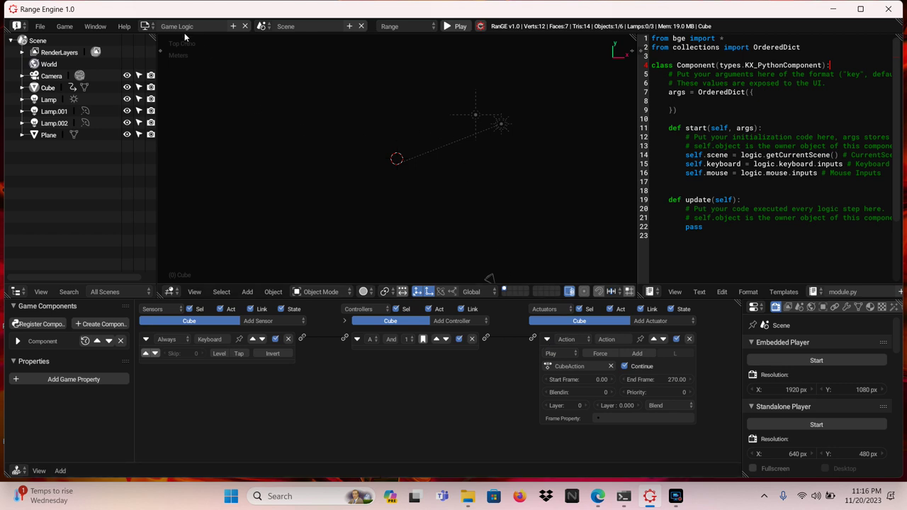
Switch to the Default layout, run the game to watch the animation in Play mode, and exit the game
{"action": "left_click", "coordinate": [146, 26]}
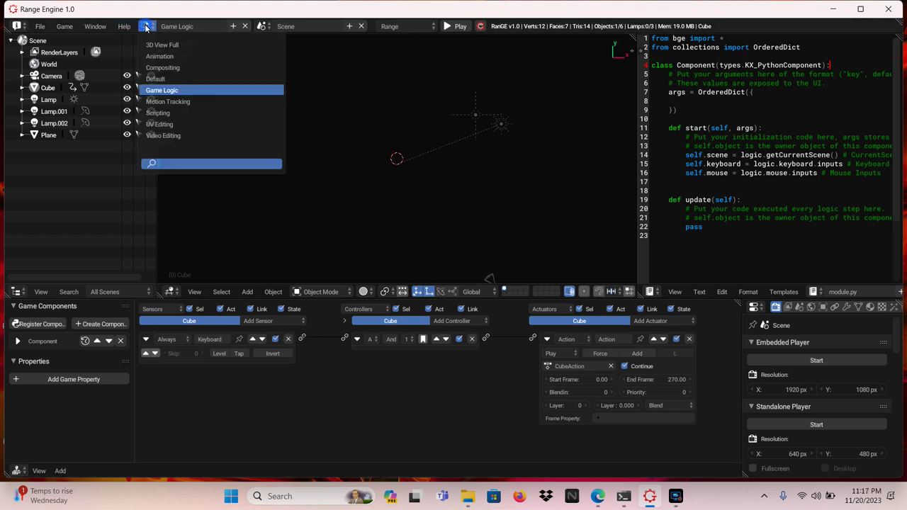
{"action": "left_click", "coordinate": [172, 78]}
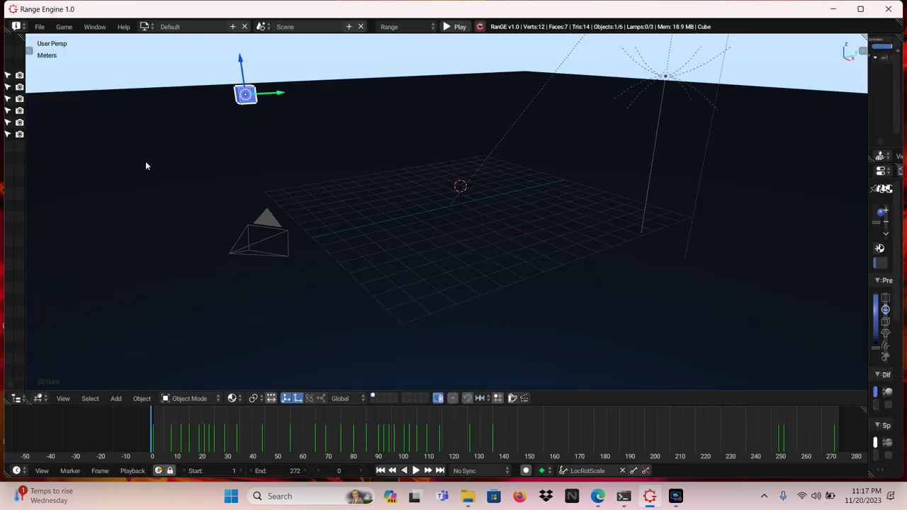
{"action": "key", "text": "p"}
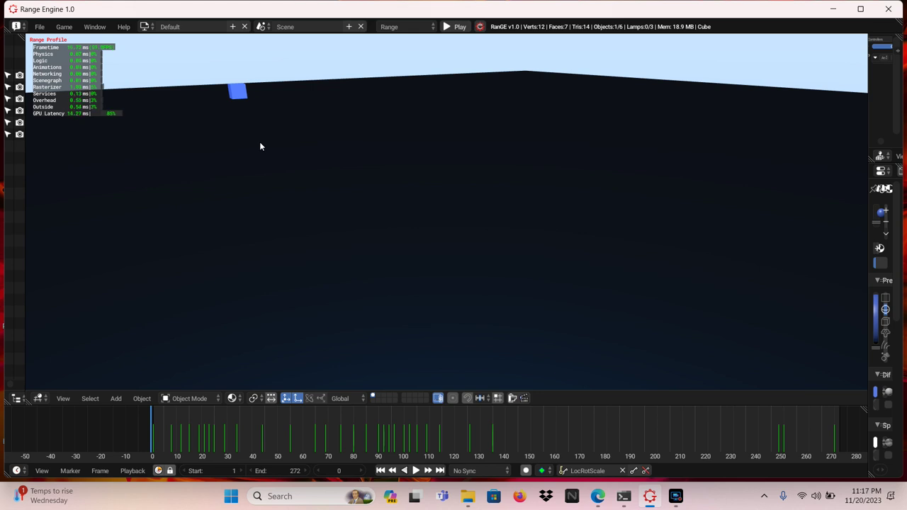
{"action": "key", "text": "Escape"}
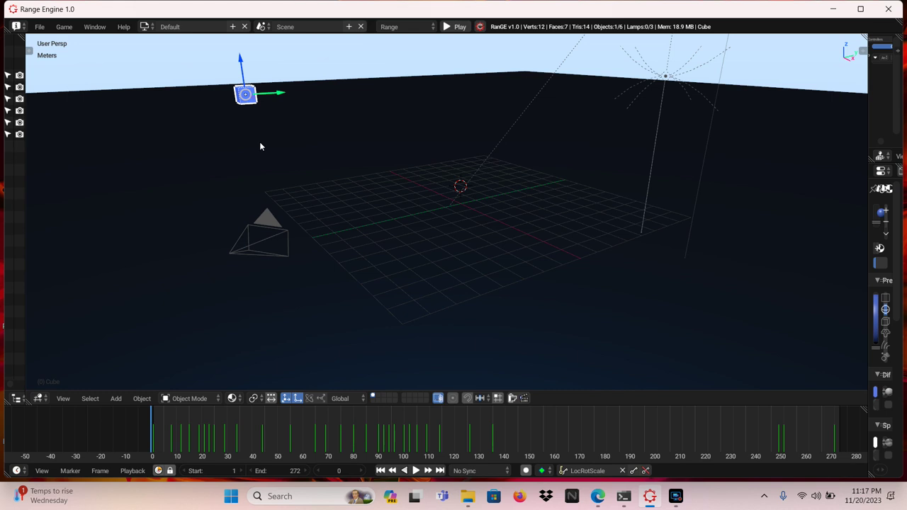
Switch to the Animation layout and play the cube's keyframed animation from frame 0
{"action": "left_click", "coordinate": [145, 29]}
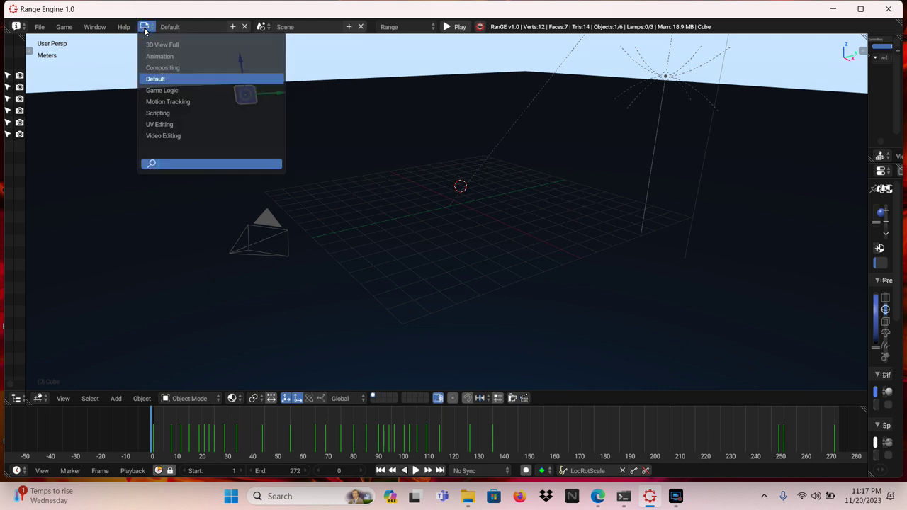
{"action": "left_click", "coordinate": [208, 56]}
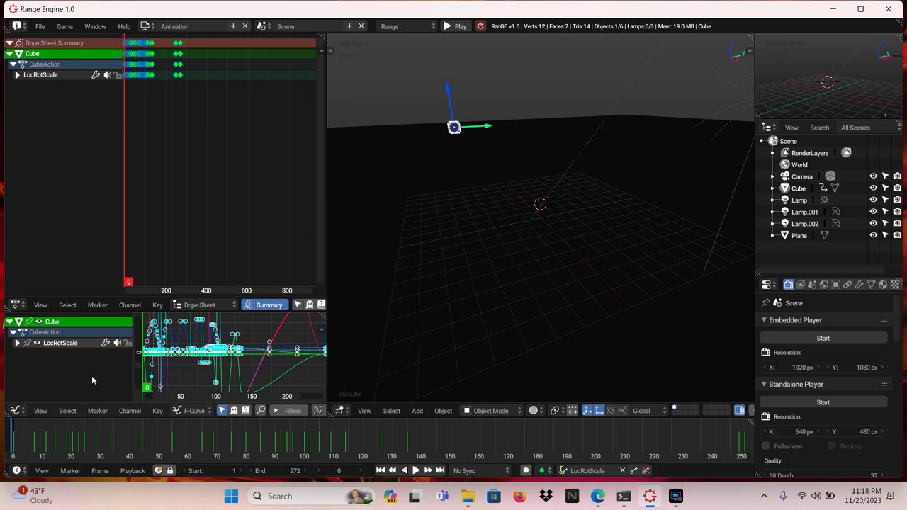
{"action": "key", "text": "space"}
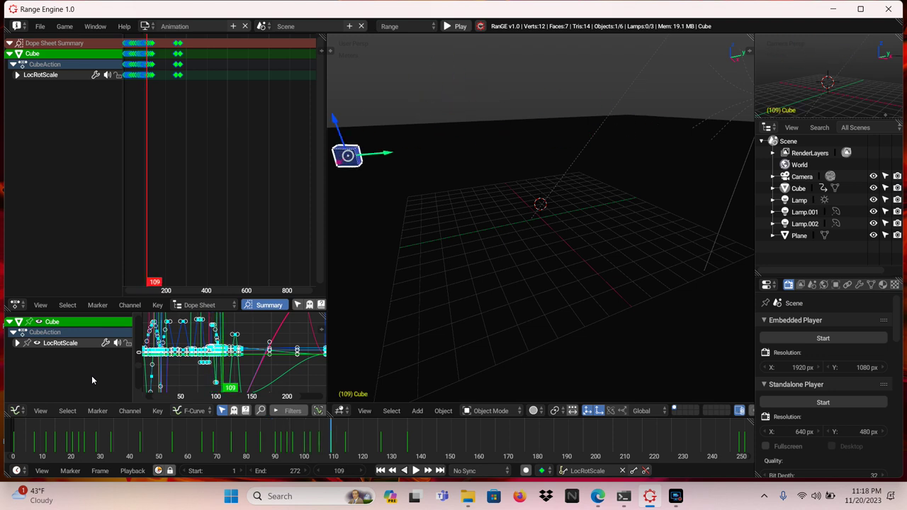
Switch the Graph Editor to Drivers mode, place its cursor near frame 110 and play the animation to frame 155
{"action": "left_click", "coordinate": [195, 412]}
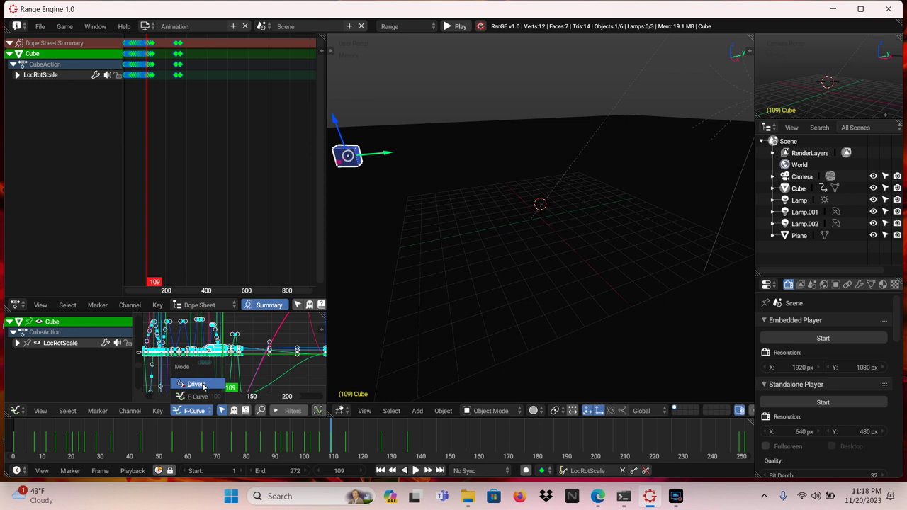
{"action": "left_click", "coordinate": [202, 384]}
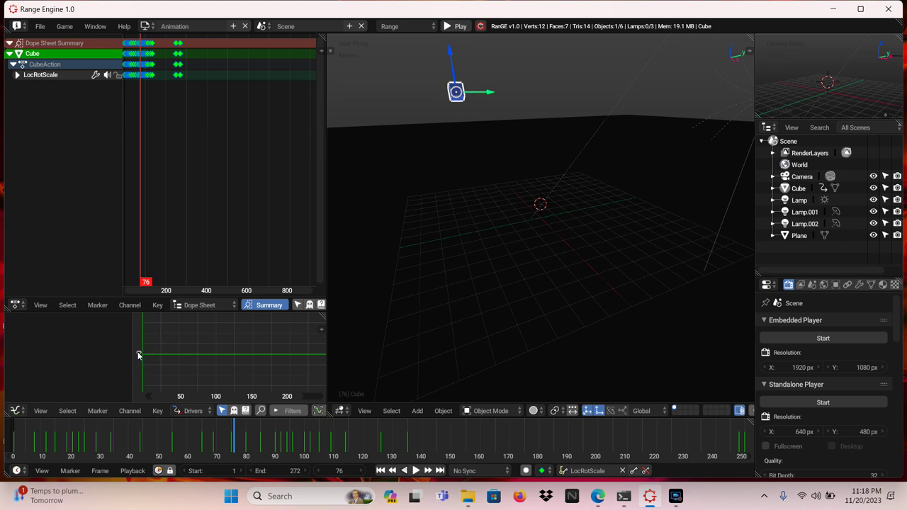
{"action": "scroll", "coordinate": [197, 364], "scroll_direction": "down", "scroll_amount": 2, "text": "shift"}
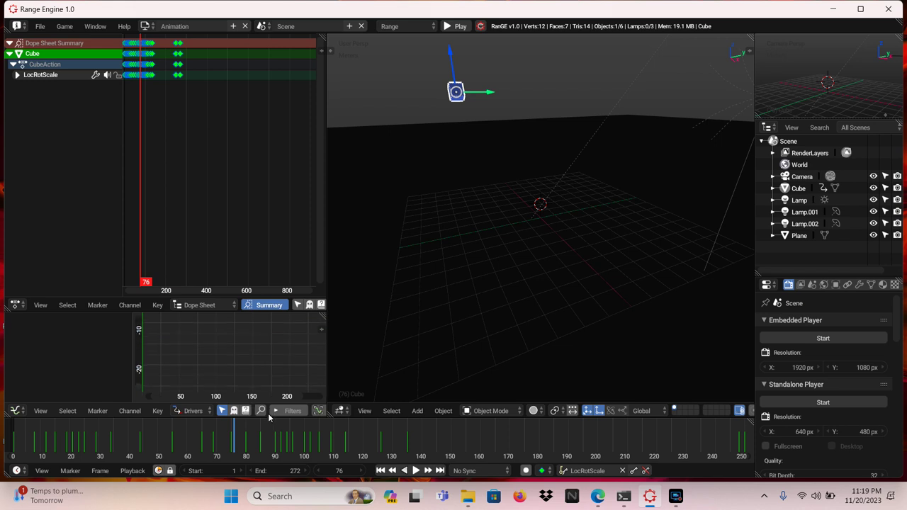
{"action": "scroll", "coordinate": [245, 350], "scroll_direction": "up", "scroll_amount": 2, "text": "shift"}
{"action": "left_click", "coordinate": [245, 352]}
{"action": "key", "text": "space"}
{"action": "left_click_drag", "start_coordinate": [245, 352], "coordinate": [223, 336]}
{"action": "key", "text": "space"}
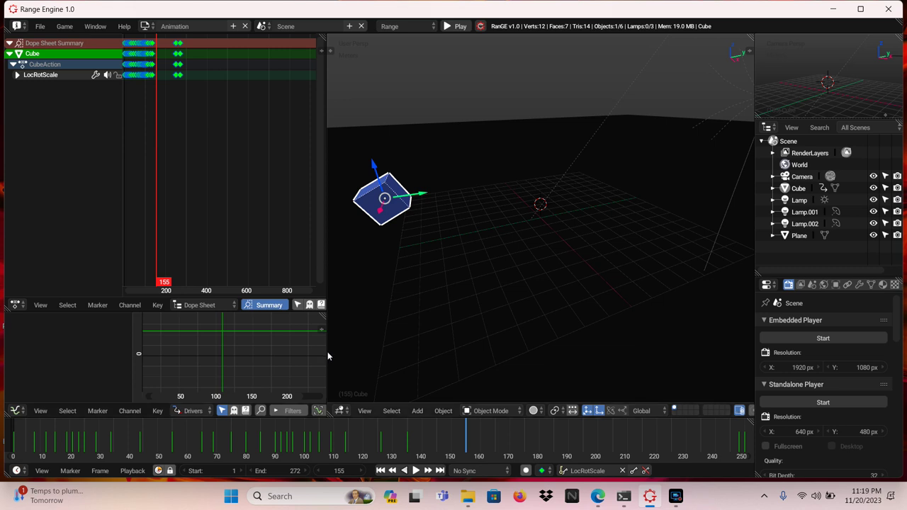
Widen the animation editors and switch the Graph Editor area to a second Dope Sheet
{"action": "left_click_drag", "start_coordinate": [326, 356], "coordinate": [465, 331]}
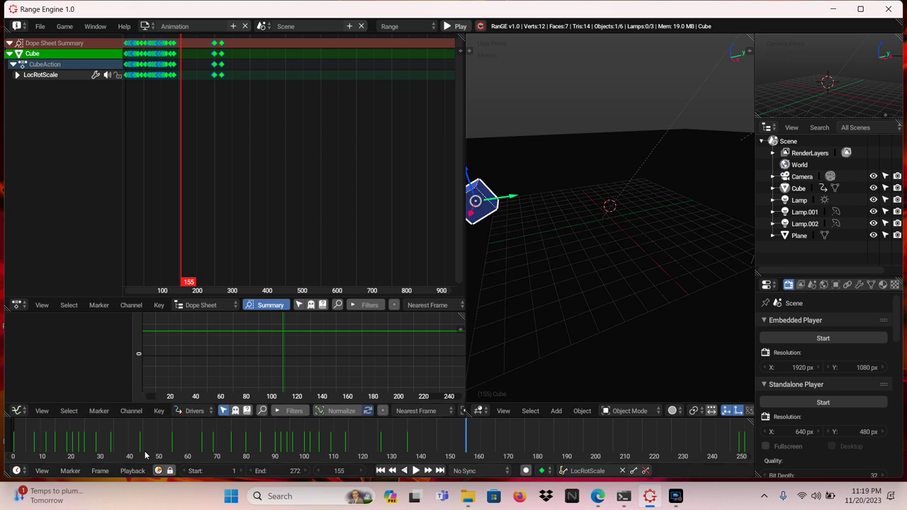
{"action": "left_click", "coordinate": [17, 410]}
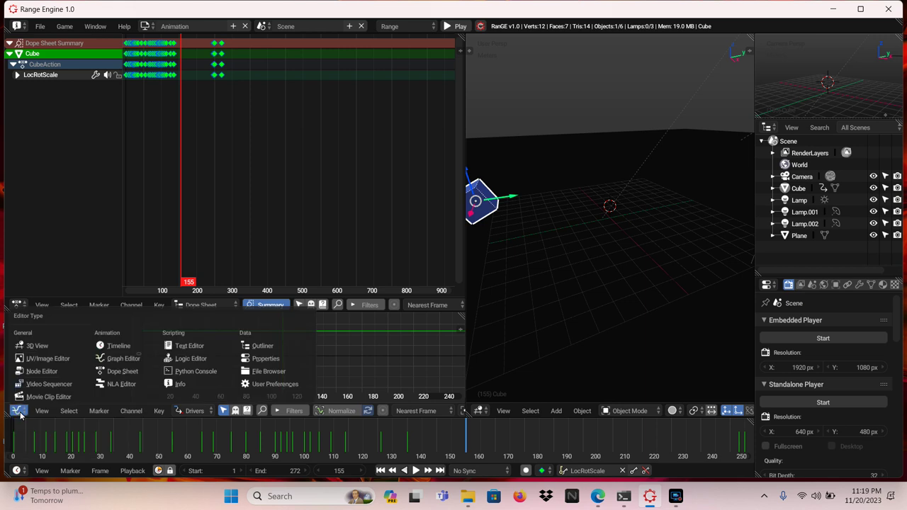
{"action": "left_click", "coordinate": [132, 358]}
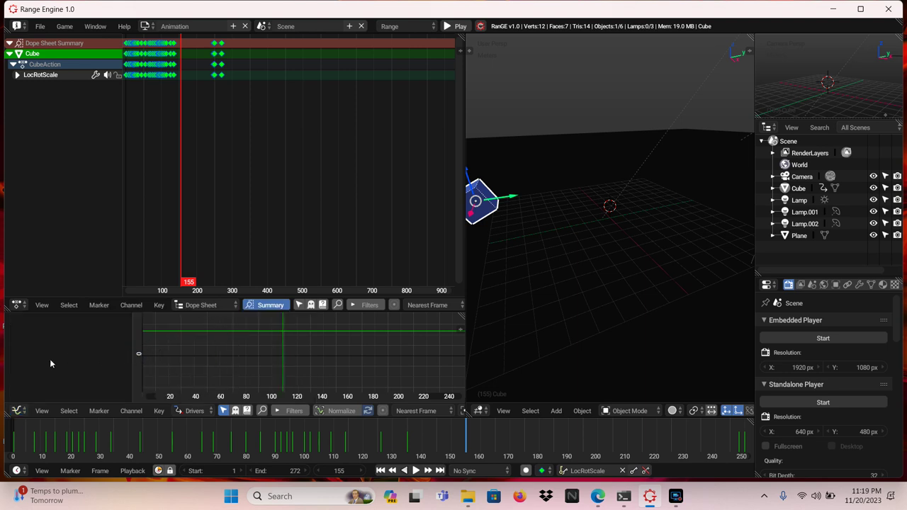
{"action": "left_click", "coordinate": [17, 411]}
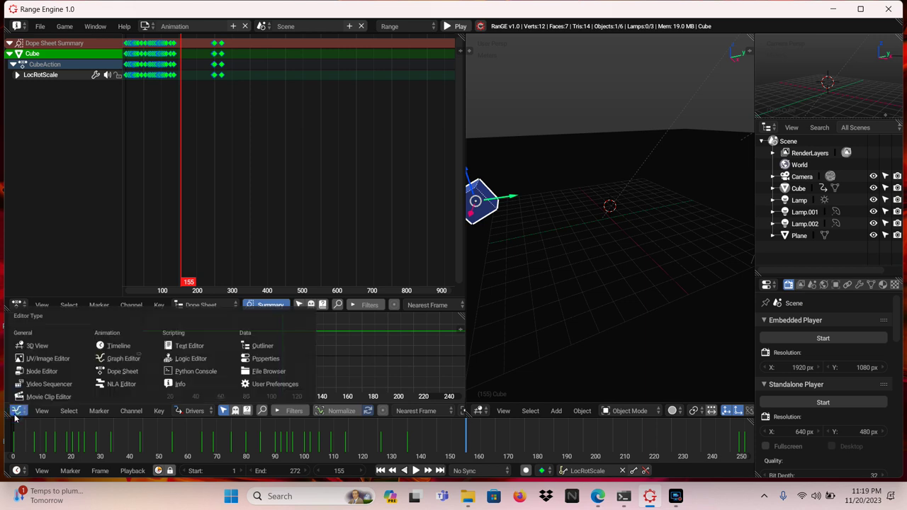
{"action": "left_click", "coordinate": [14, 417]}
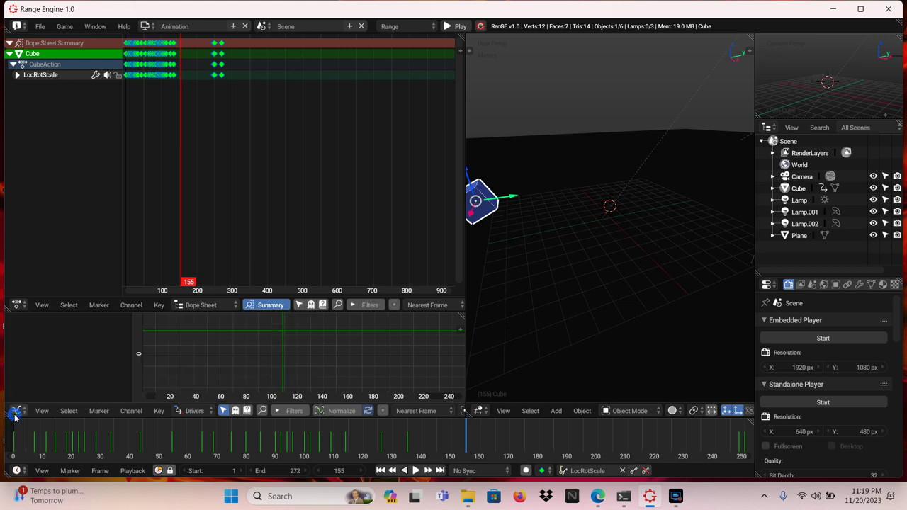
{"action": "left_click", "coordinate": [211, 368]}
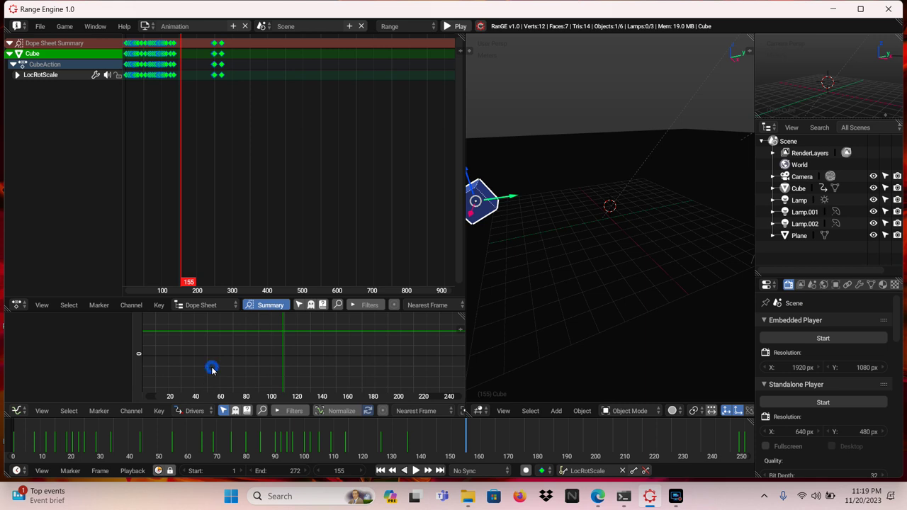
{"action": "left_click", "coordinate": [15, 414]}
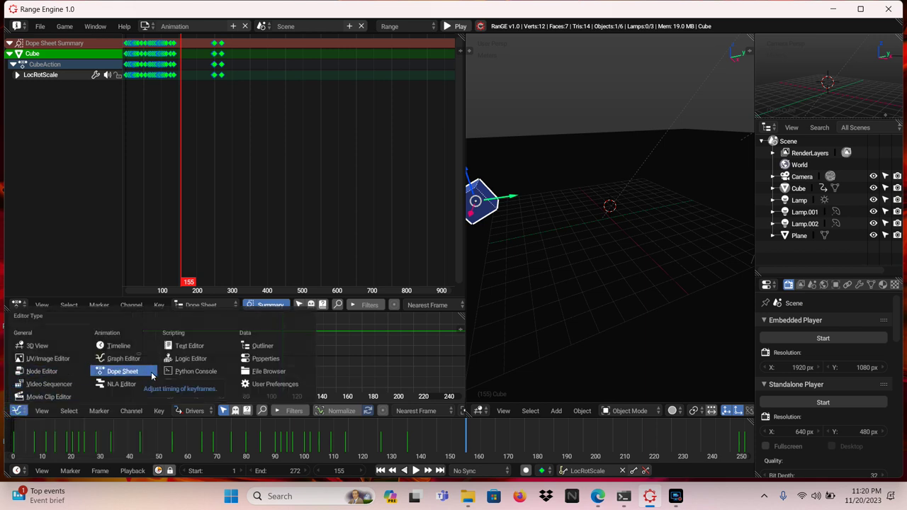
{"action": "left_click", "coordinate": [141, 375]}
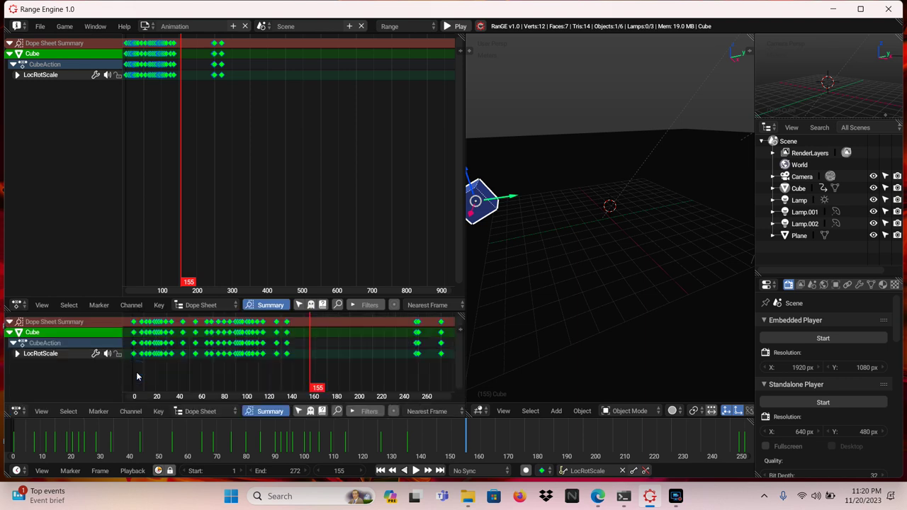
Duplicate all of the cube's keyframes in the lower Dope Sheet and offset the copies by about 140 frames
{"action": "left_click", "coordinate": [269, 376]}
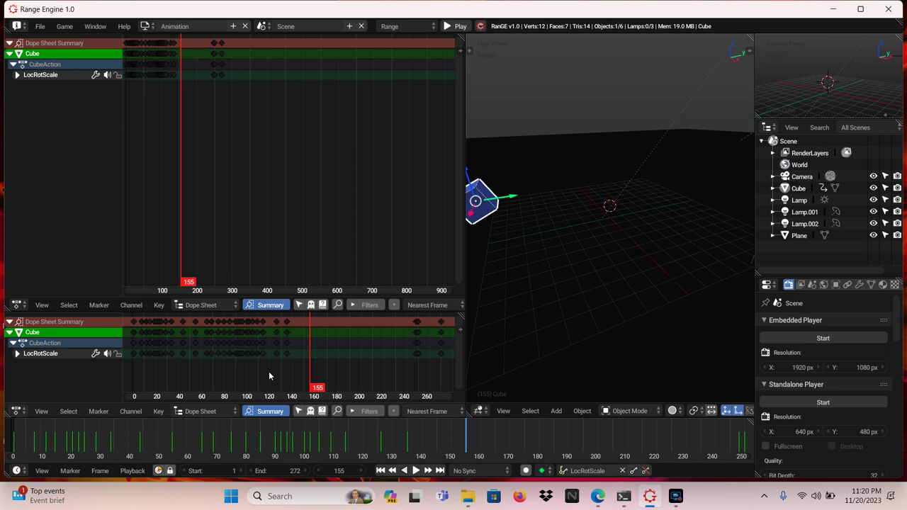
{"action": "key", "text": "a"}
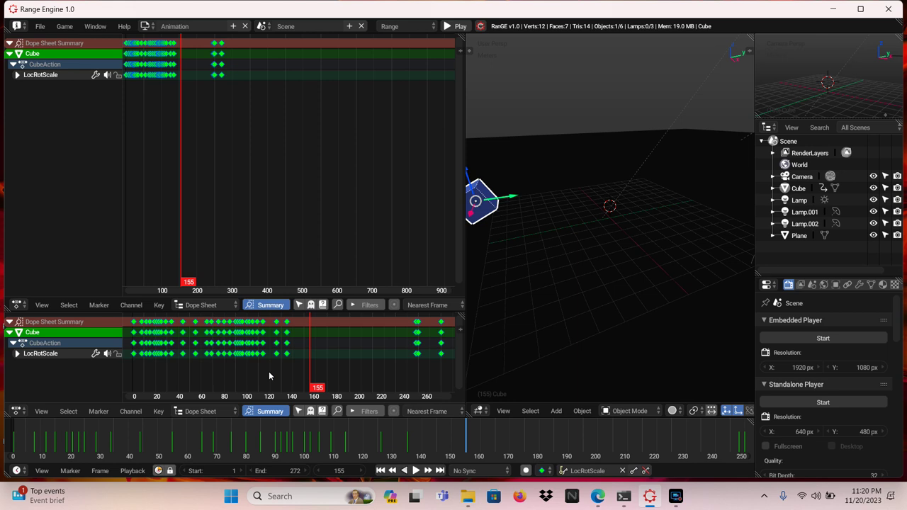
{"action": "key", "text": "g"}
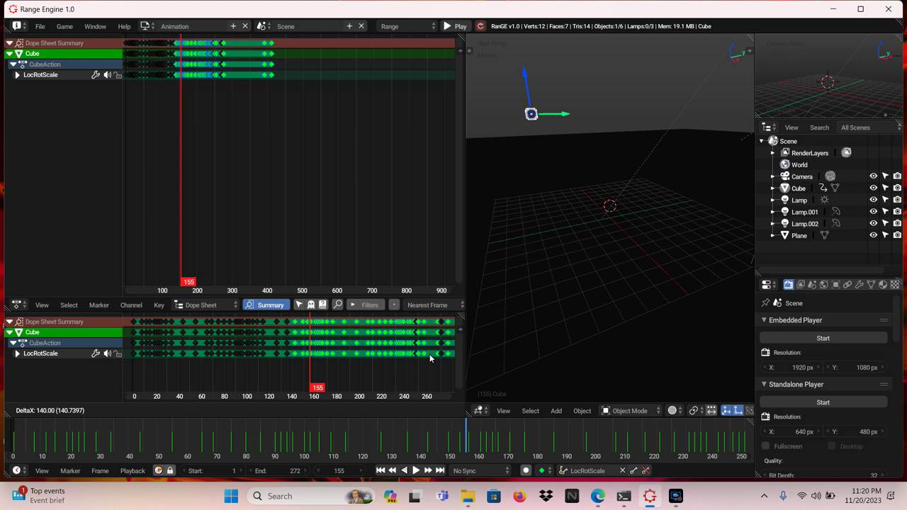
{"action": "left_click_drag", "start_coordinate": [429, 358], "coordinate": [432, 358]}
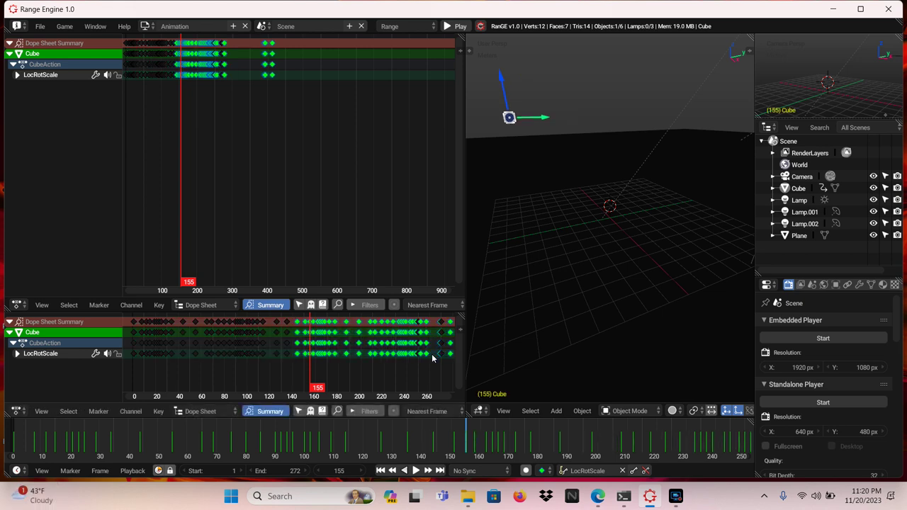
Play the animation with the duplicated keyframes, stop it, and undo the duplication
{"action": "right_click", "coordinate": [659, 262], "text": "shift"}
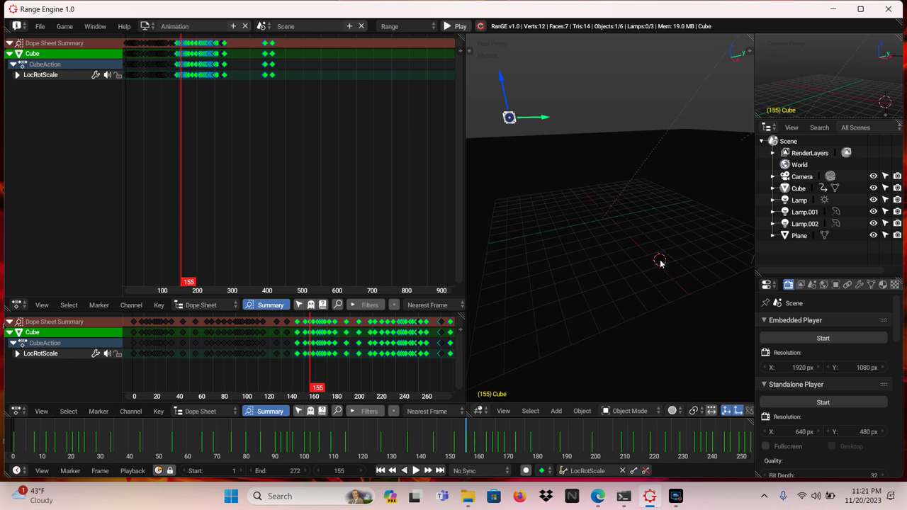
{"action": "key", "text": "shift+ctrl+space"}
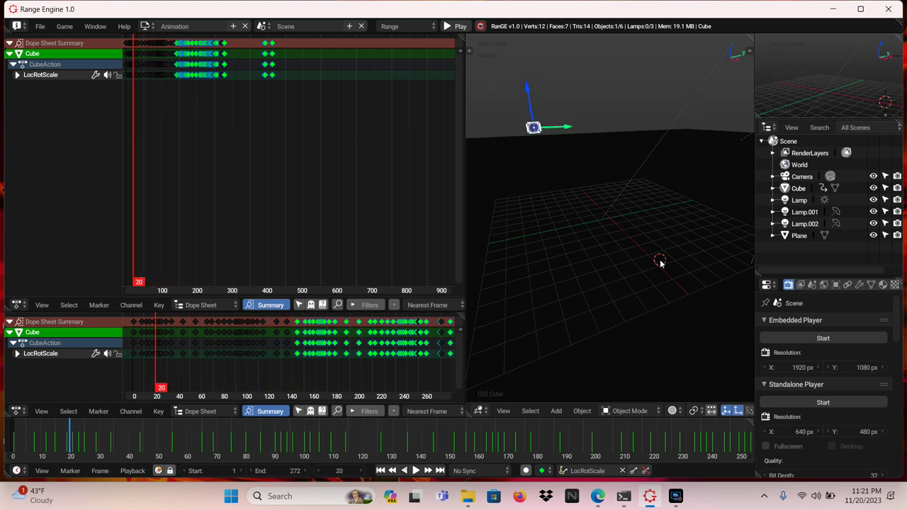
{"action": "key", "text": "space"}
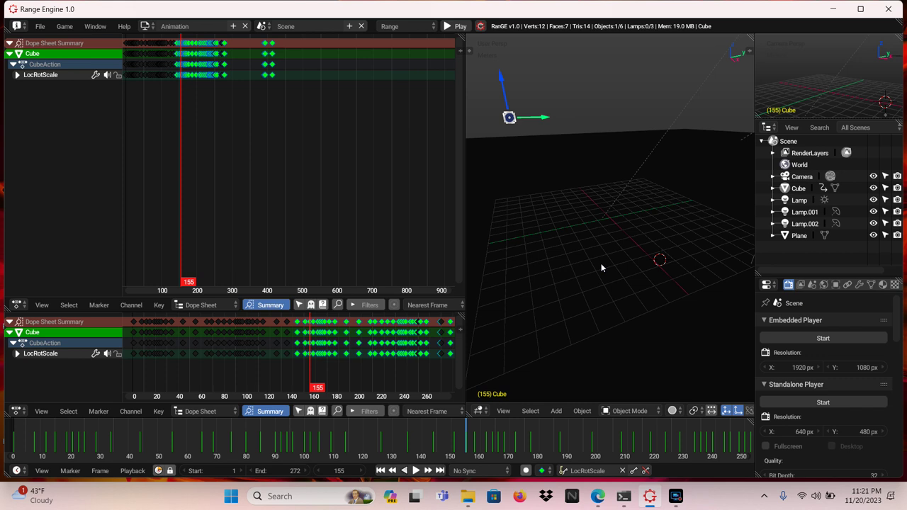
{"action": "key", "text": "ctrl+z"}
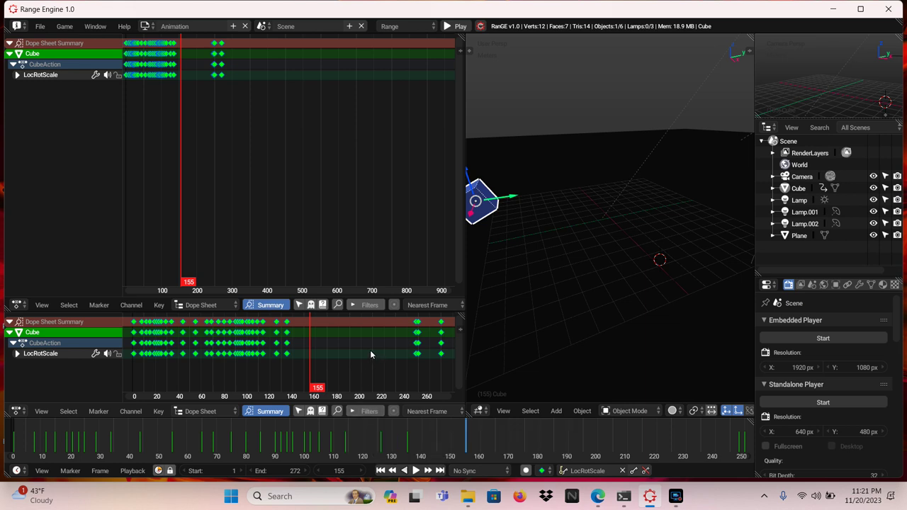
Duplicate the cube's keyframes in the lower Dope Sheet and offset the copies by 16 frames
{"action": "key", "text": "g"}
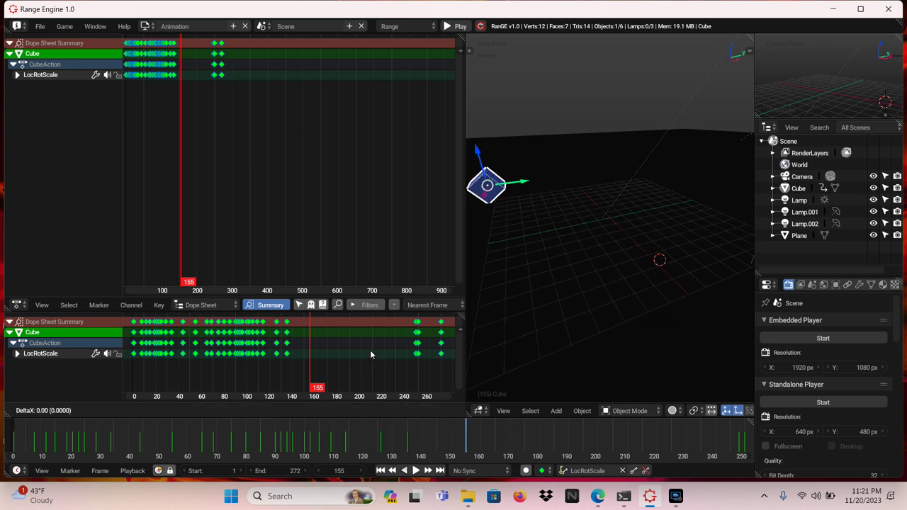
{"action": "mouse_move", "coordinate": [386, 345]}
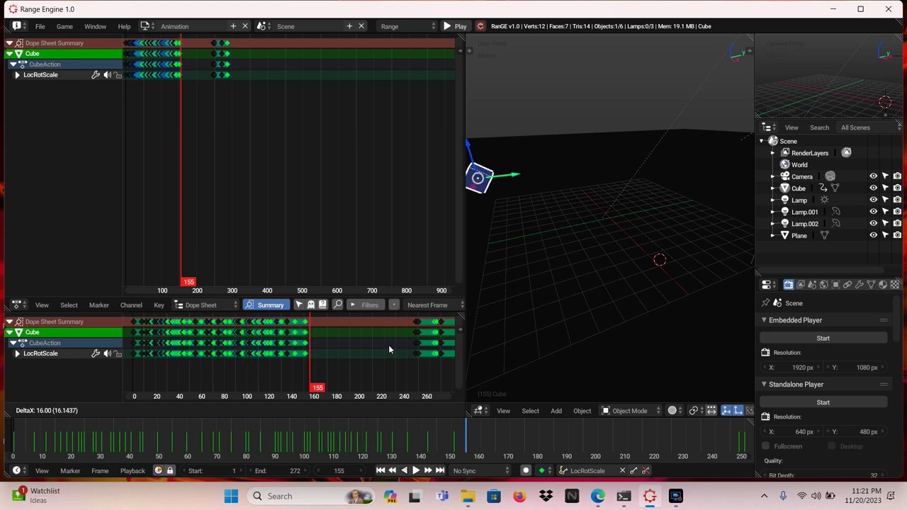
{"action": "left_click", "coordinate": [388, 345]}
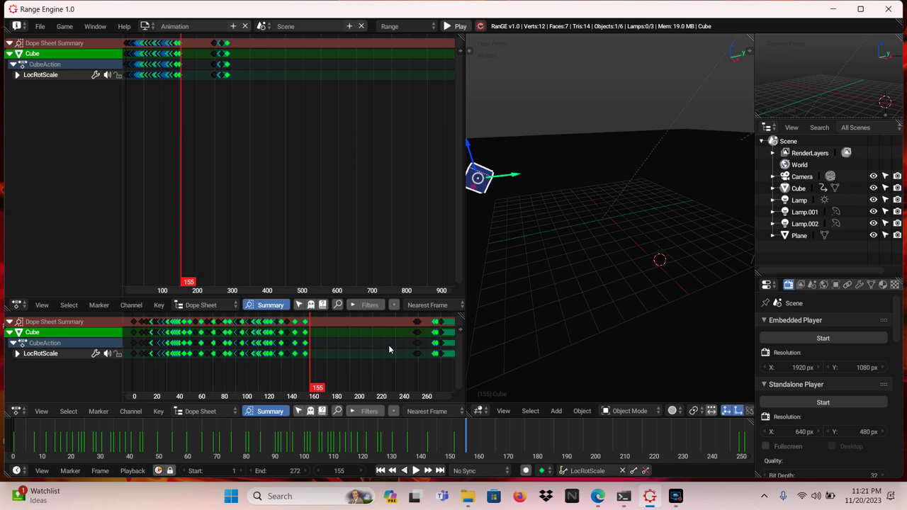
Step the animation backward frame by frame to frame 0 to examine the cube's motion
{"action": "key", "text": "Left"}
{"action": "key", "text": "Left"}
{"action": "key", "text": "Left"}
{"action": "key", "text": "Left"}
{"action": "key", "text": "Left"}
{"action": "key", "text": "Left"}
{"action": "key", "text": "Left"}
{"action": "key", "text": "Left"}
{"action": "key", "text": "Left"}
{"action": "key", "text": "Left"}
{"action": "key", "text": "Left"}
{"action": "key", "text": "Left"}
{"action": "key", "text": "Left"}
{"action": "key", "text": "Left"}
{"action": "key", "text": "Left"}
{"action": "key", "text": "Left"}
{"action": "key", "text": "Left"}
{"action": "key", "text": "Left"}
{"action": "key", "text": "Left"}
{"action": "key", "text": "Left"}
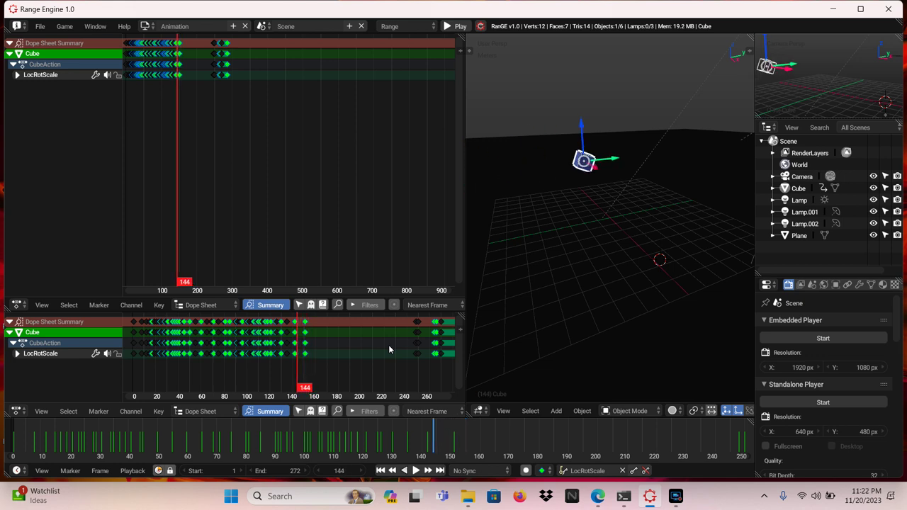
{"action": "key", "text": "Left"}
{"action": "key", "text": "Left"}
{"action": "key", "text": "Left"}
{"action": "key", "text": "Left"}
{"action": "key", "text": "Left"}
{"action": "key", "text": "Left"}
{"action": "key", "text": "Left"}
{"action": "key", "text": "Left"}
{"action": "key", "text": "Left"}
{"action": "key", "text": "Left"}
{"action": "key", "text": "Left"}
{"action": "key", "text": "Left"}
{"action": "key", "text": "Left"}
{"action": "key", "text": "Left"}
{"action": "key", "text": "Left"}
{"action": "key", "text": "Left"}
{"action": "key", "text": "Left"}
{"action": "key", "text": "Left"}
{"action": "key", "text": "Left"}
{"action": "key", "text": "Left"}
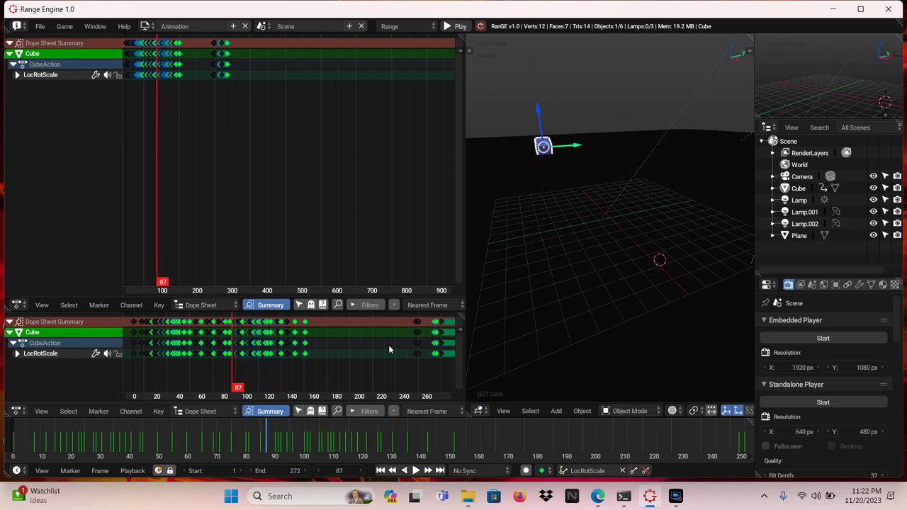
{"action": "key", "text": "Left"}
{"action": "key", "text": "Left"}
{"action": "key", "text": "Left"}
{"action": "key", "text": "Left"}
{"action": "key", "text": "Left"}
{"action": "key", "text": "Left"}
{"action": "key", "text": "Left"}
{"action": "key", "text": "Left"}
{"action": "key", "text": "Left"}
{"action": "key", "text": "Left"}
{"action": "key", "text": "Left"}
{"action": "key", "text": "Left"}
{"action": "key", "text": "Left"}
{"action": "key", "text": "Left"}
{"action": "key", "text": "Left"}
{"action": "key", "text": "Left"}
{"action": "key", "text": "Left"}
{"action": "key", "text": "Left"}
{"action": "key", "text": "Left"}
{"action": "key", "text": "Left"}
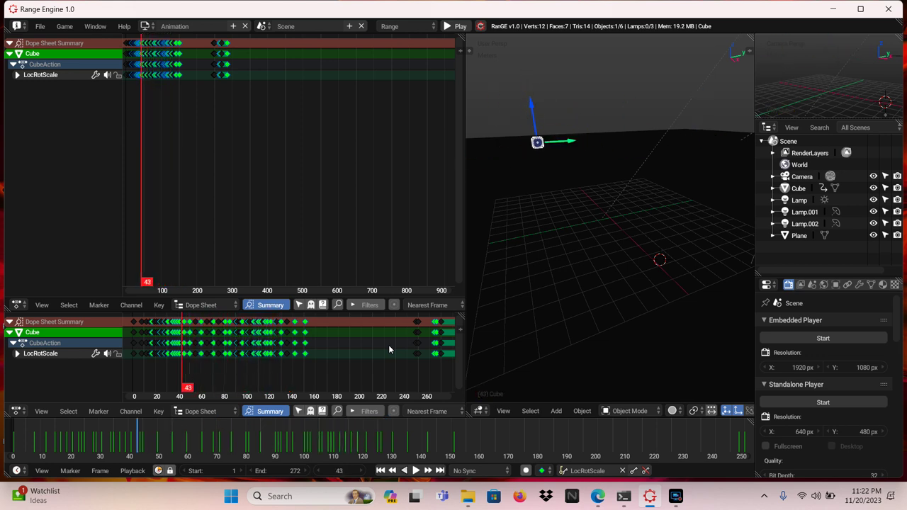
{"action": "key", "text": "Left"}
{"action": "key", "text": "Left"}
{"action": "key", "text": "Left"}
{"action": "key", "text": "Left"}
{"action": "key", "text": "Left"}
{"action": "key", "text": "Left"}
{"action": "key", "text": "Left"}
{"action": "key", "text": "Left"}
{"action": "key", "text": "Left"}
{"action": "key", "text": "Left"}
{"action": "key", "text": "Left"}
{"action": "key", "text": "Left"}
{"action": "key", "text": "Left"}
{"action": "key", "text": "Left"}
{"action": "key", "text": "Left"}
{"action": "key", "text": "Left"}
{"action": "key", "text": "Left"}
{"action": "key", "text": "Left"}
{"action": "key", "text": "Left"}
{"action": "key", "text": "Left"}
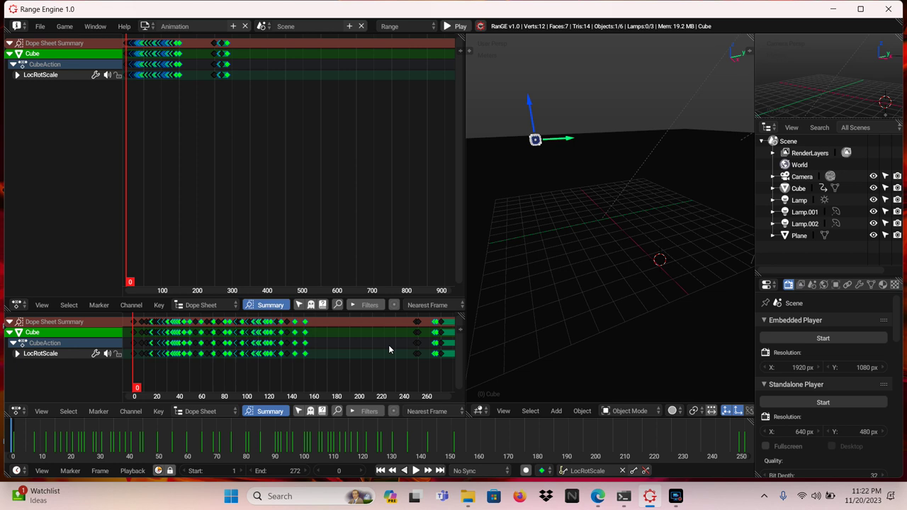
Step the animation forward frame by frame from frame 0 to frame 185 to examine the cube's motion
{"action": "key", "text": "Right"}
{"action": "key", "text": "Right"}
{"action": "key", "text": "Right"}
{"action": "key", "text": "Right"}
{"action": "key", "text": "Right"}
{"action": "key", "text": "Right"}
{"action": "key", "text": "Right"}
{"action": "key", "text": "Right"}
{"action": "key", "text": "Right"}
{"action": "key", "text": "Right"}
{"action": "key", "text": "Right"}
{"action": "key", "text": "Right"}
{"action": "key", "text": "Right"}
{"action": "key", "text": "Right"}
{"action": "key", "text": "Right"}
{"action": "key", "text": "Right"}
{"action": "key", "text": "Right"}
{"action": "key", "text": "Right"}
{"action": "key", "text": "Right"}
{"action": "key", "text": "Right"}
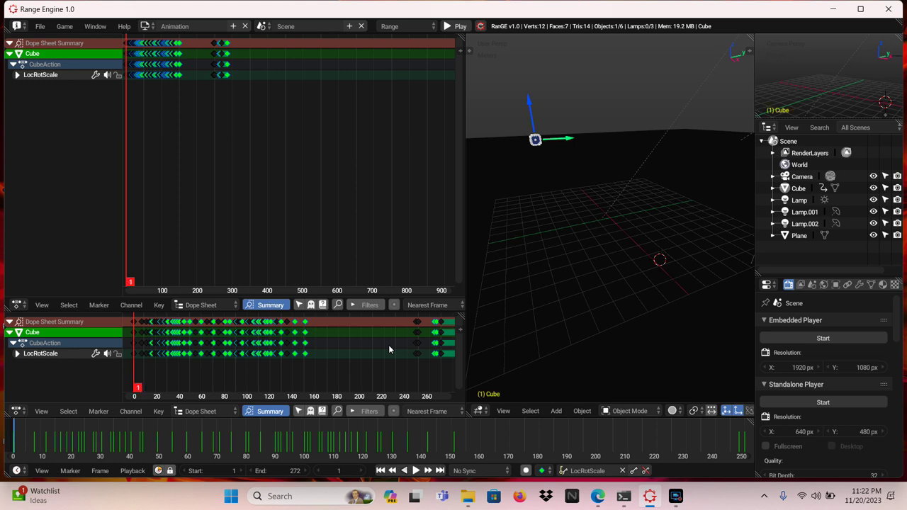
{"action": "key", "text": "Right"}
{"action": "key", "text": "Right"}
{"action": "key", "text": "Right"}
{"action": "key", "text": "Right"}
{"action": "key", "text": "Right"}
{"action": "key", "text": "Right"}
{"action": "key", "text": "Right"}
{"action": "key", "text": "Right"}
{"action": "key", "text": "Right"}
{"action": "key", "text": "Right"}
{"action": "key", "text": "Right"}
{"action": "key", "text": "Right"}
{"action": "key", "text": "Right"}
{"action": "key", "text": "Right"}
{"action": "key", "text": "Right"}
{"action": "key", "text": "Right"}
{"action": "key", "text": "Right"}
{"action": "key", "text": "Right"}
{"action": "key", "text": "Right"}
{"action": "key", "text": "Right"}
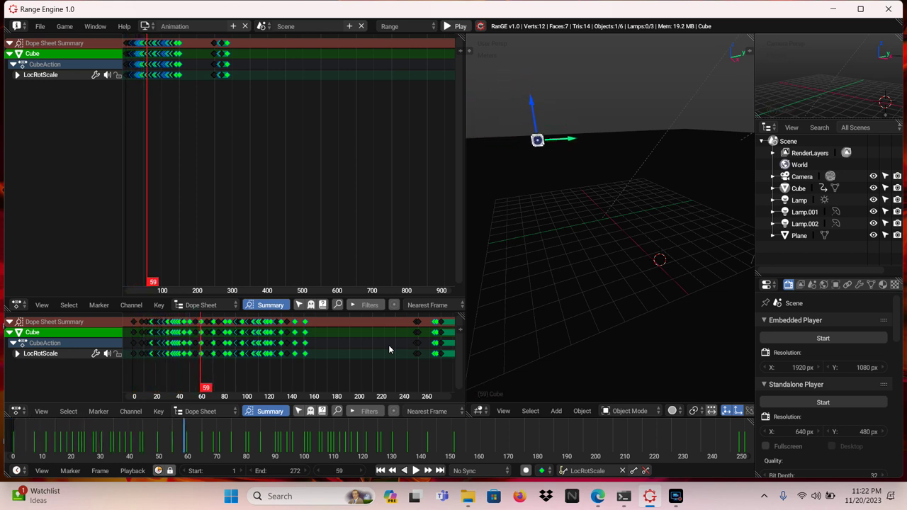
{"action": "key", "text": "Right"}
{"action": "key", "text": "Right"}
{"action": "key", "text": "Right"}
{"action": "key", "text": "Right"}
{"action": "key", "text": "Right"}
{"action": "key", "text": "Right"}
{"action": "key", "text": "Right"}
{"action": "key", "text": "Right"}
{"action": "key", "text": "Right"}
{"action": "key", "text": "Right"}
{"action": "key", "text": "Right"}
{"action": "key", "text": "Right"}
{"action": "key", "text": "Right"}
{"action": "key", "text": "Right"}
{"action": "key", "text": "Right"}
{"action": "key", "text": "Right"}
{"action": "key", "text": "Right"}
{"action": "key", "text": "Right"}
{"action": "key", "text": "Right"}
{"action": "key", "text": "Right"}
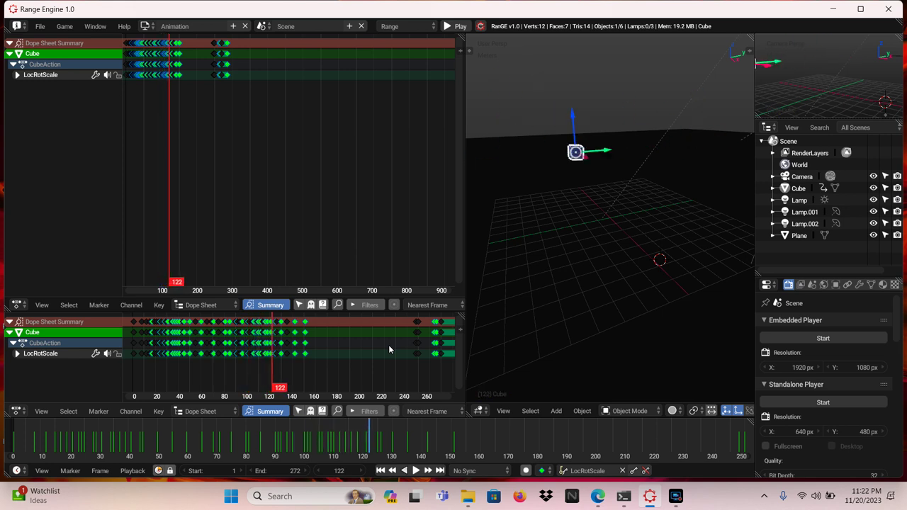
{"action": "key", "text": "Right"}
{"action": "key", "text": "Right"}
{"action": "key", "text": "Right"}
{"action": "key", "text": "Right"}
{"action": "key", "text": "Right"}
{"action": "key", "text": "Right"}
{"action": "key", "text": "Right"}
{"action": "key", "text": "Right"}
{"action": "key", "text": "Right"}
{"action": "key", "text": "Right"}
{"action": "key", "text": "Right"}
{"action": "key", "text": "Right"}
{"action": "key", "text": "Right"}
{"action": "key", "text": "Right"}
{"action": "key", "text": "Right"}
{"action": "key", "text": "Right"}
{"action": "key", "text": "Right"}
{"action": "key", "text": "Right"}
{"action": "key", "text": "Right"}
{"action": "key", "text": "Right"}
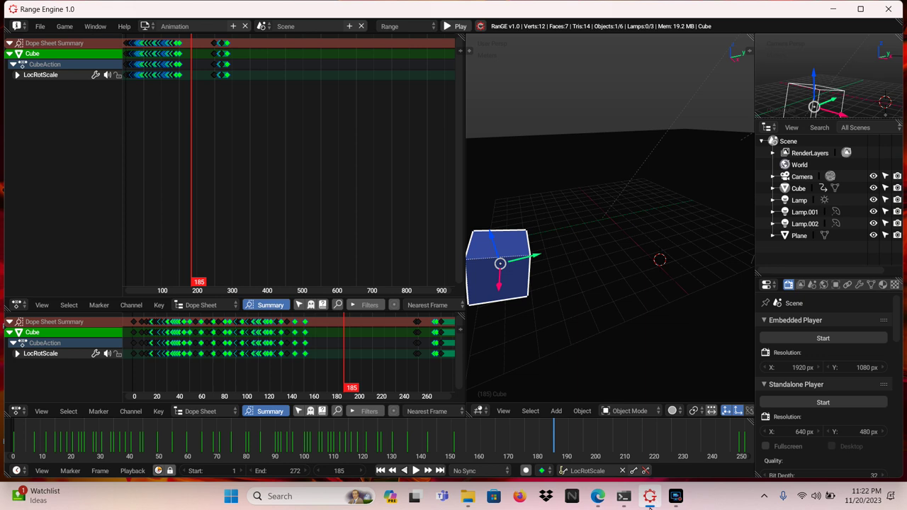
{"action": "mouse_move", "coordinate": [648, 502]}
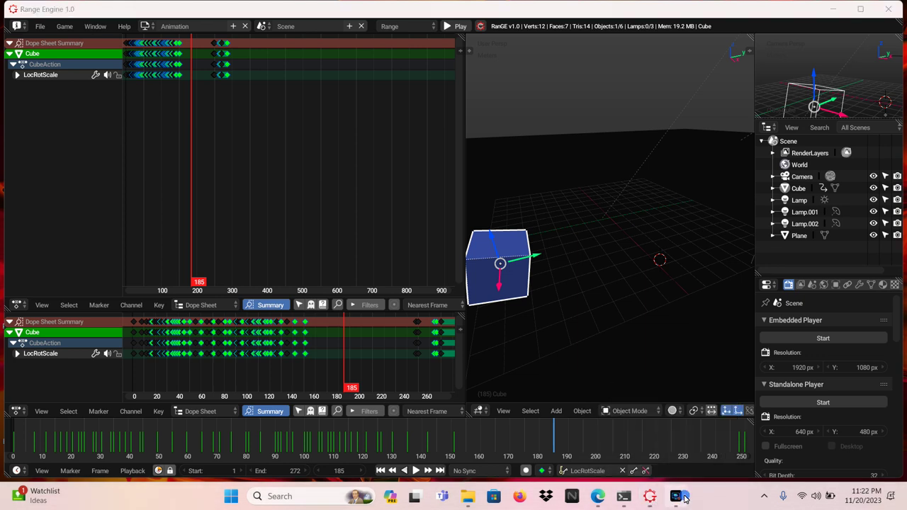
{"action": "left_click", "coordinate": [682, 498]}
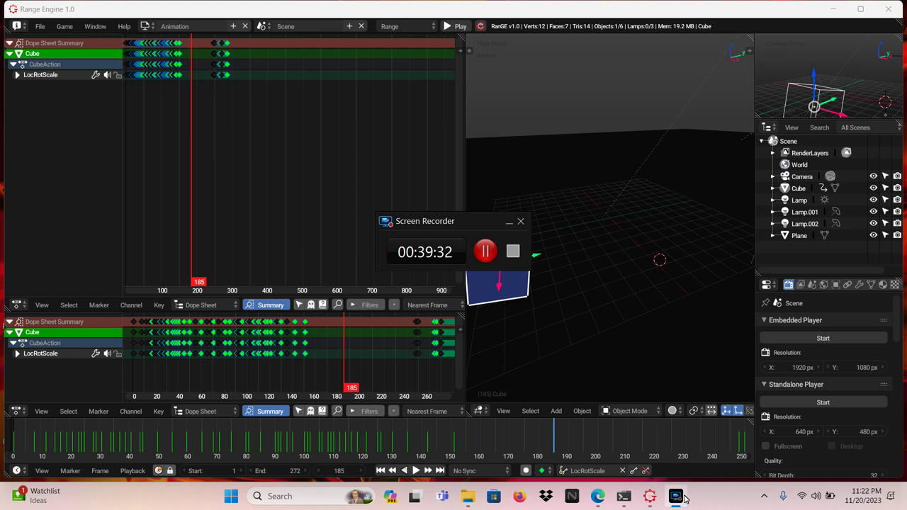